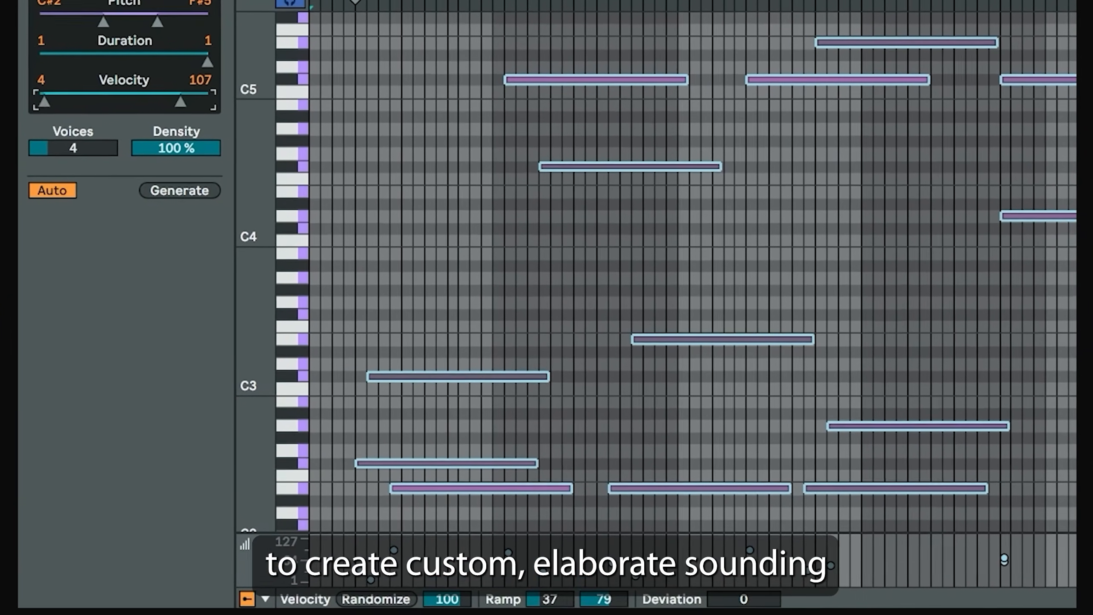
{"action": "left_click_drag", "start_coordinate": [111, 133], "coordinate": [159, 132]}
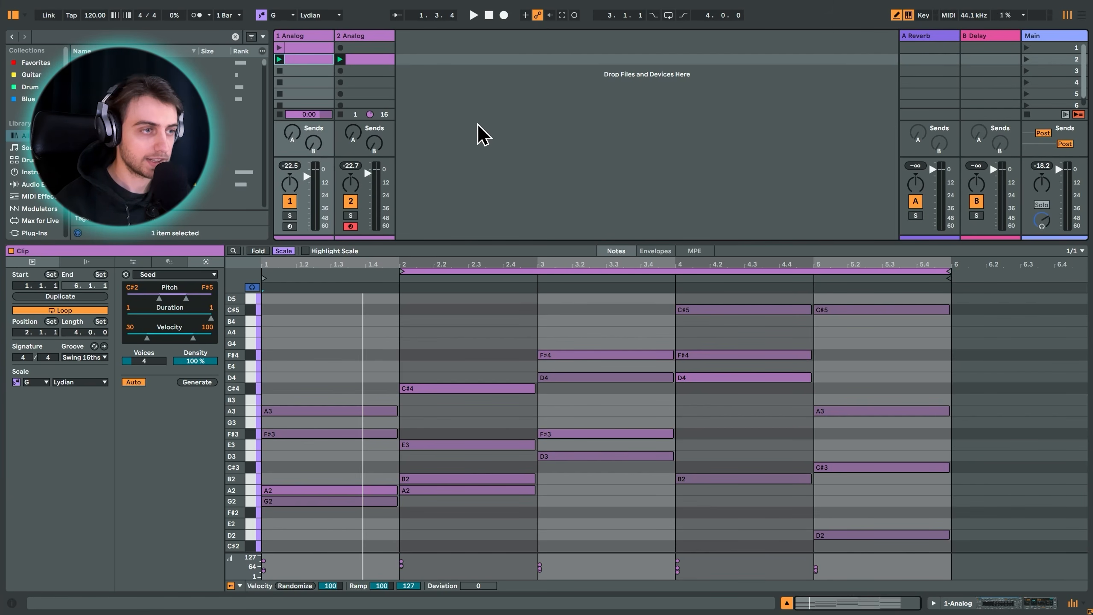
Play the existing chord clip and stop playback.
{"action": "key", "text": "space"}
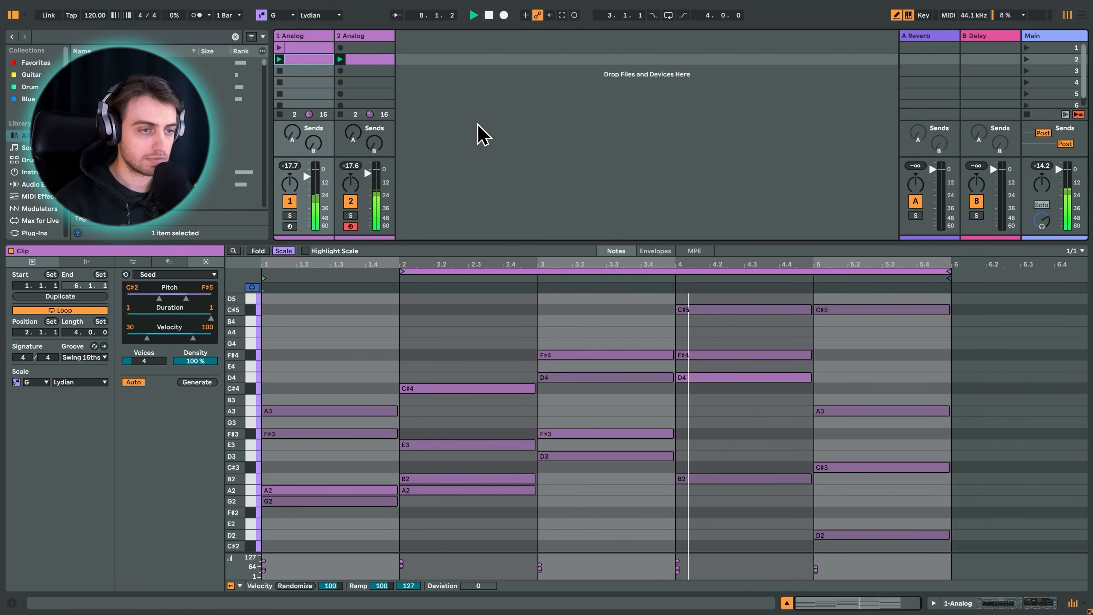
{"action": "key", "text": "space"}
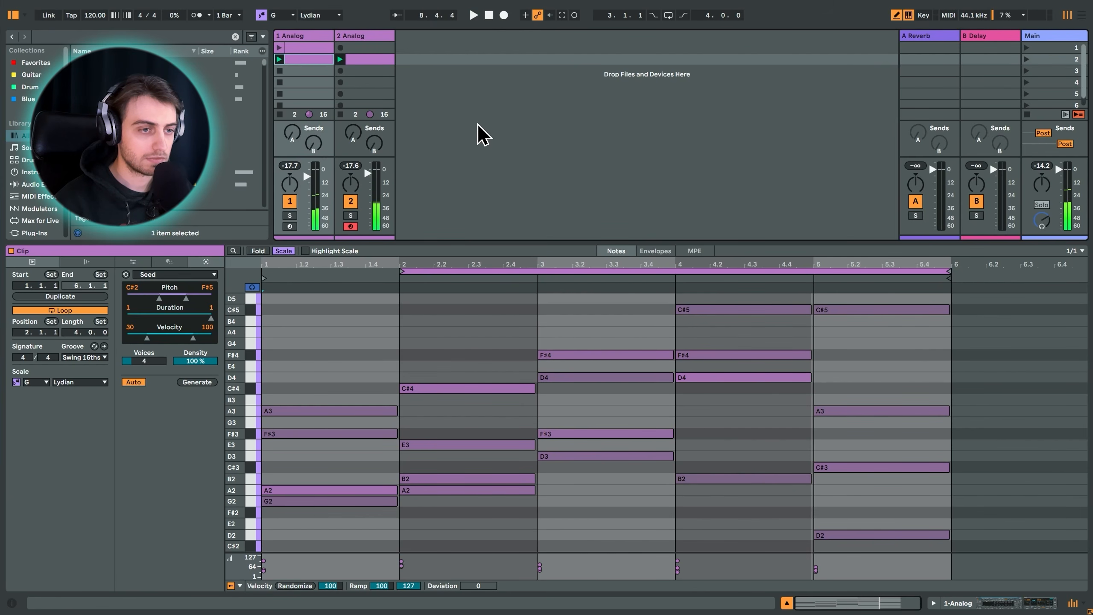
Create an empty MIDI clip in the fourth slot of the 1 Analog track and arm that track.
{"action": "left_click", "coordinate": [305, 72]}
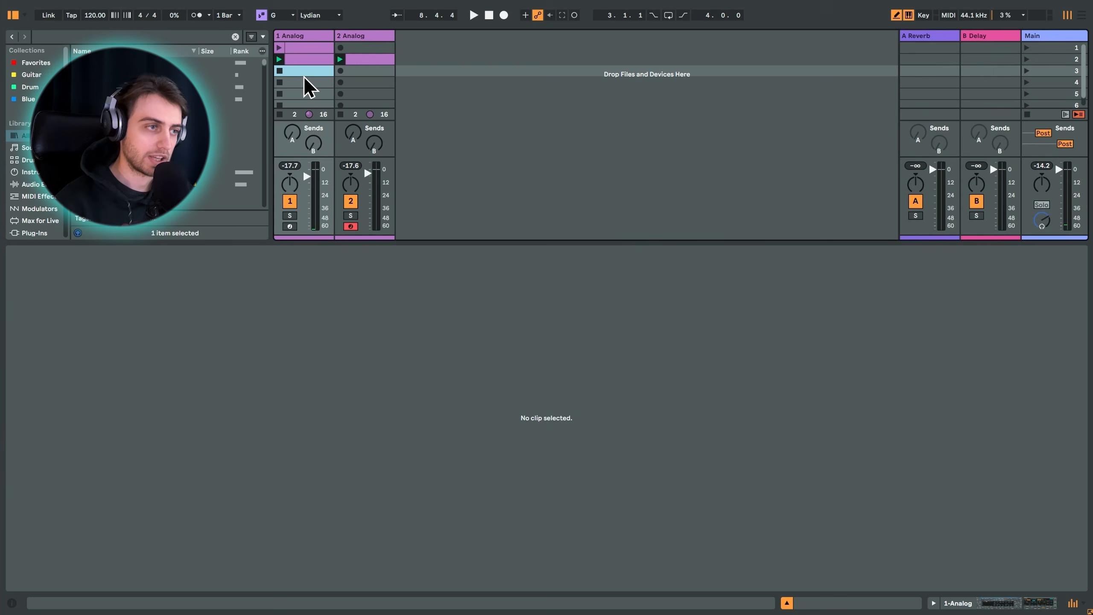
{"action": "double_click", "coordinate": [303, 84]}
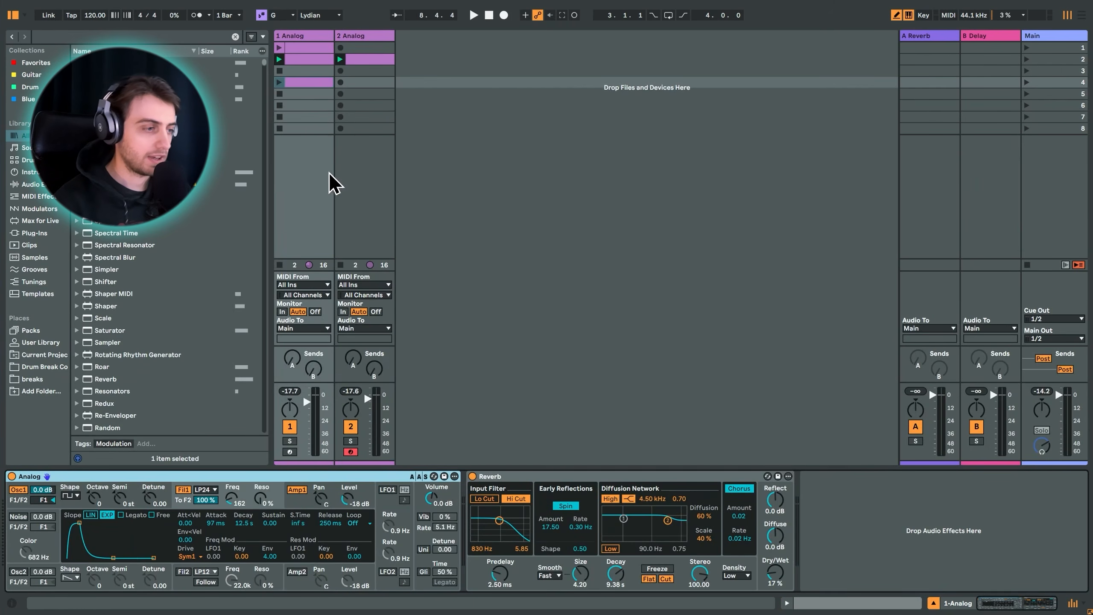
{"action": "left_click", "coordinate": [289, 451]}
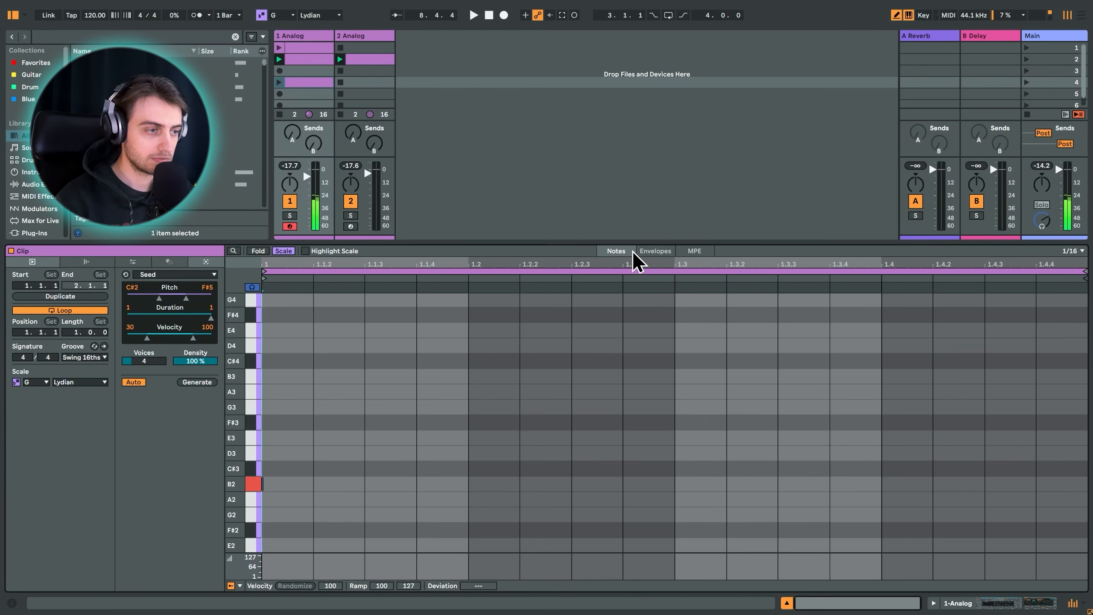
Show the new clip's generative tools and choose the Seed generator.
{"action": "left_click", "coordinate": [147, 263]}
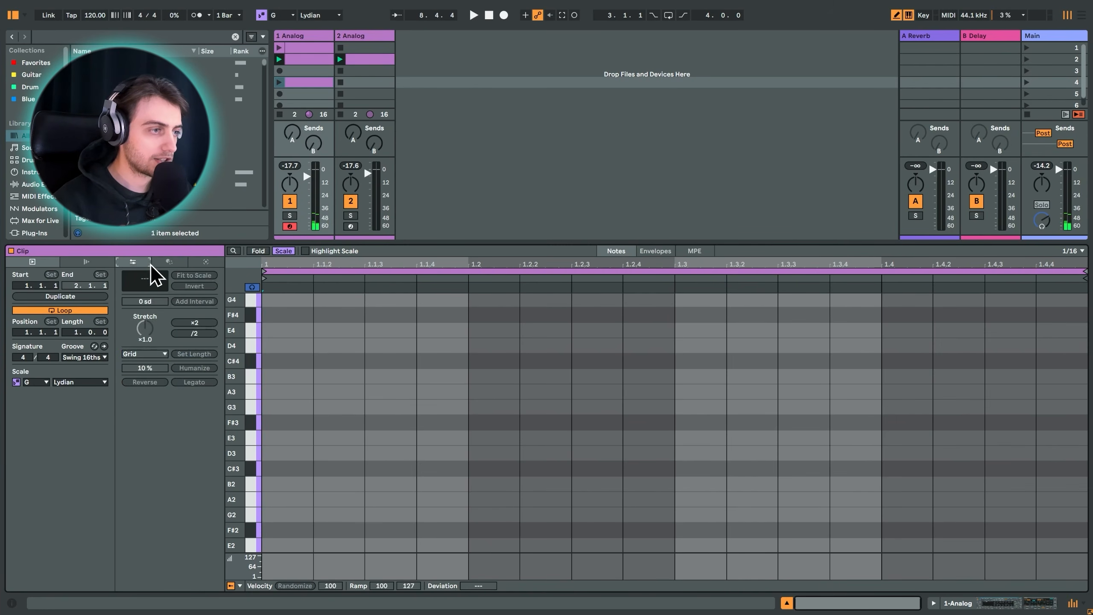
{"action": "left_click", "coordinate": [205, 262]}
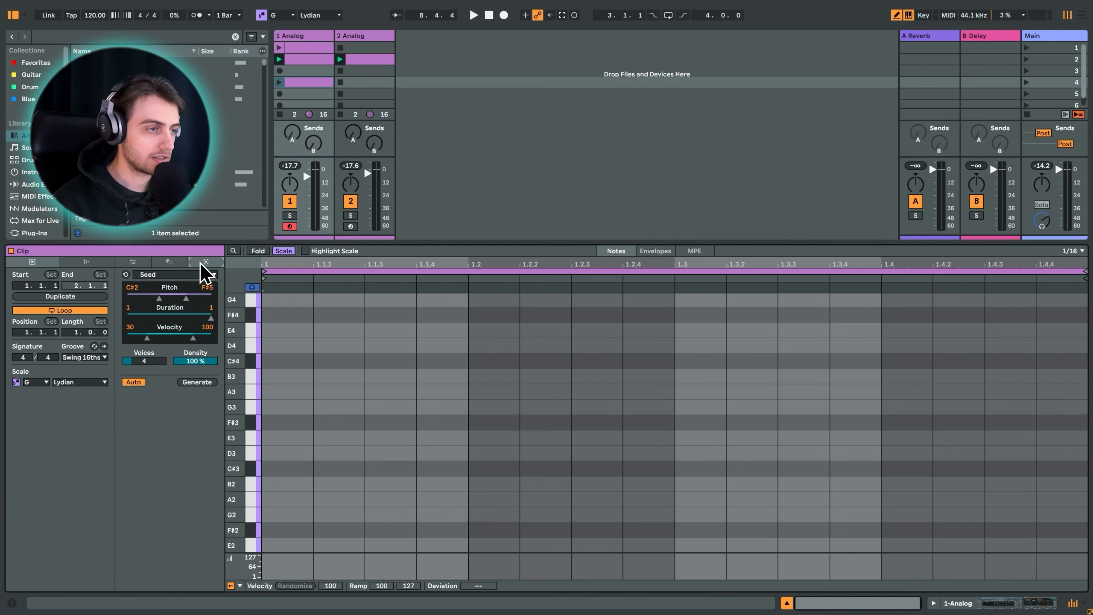
{"action": "left_click", "coordinate": [157, 274]}
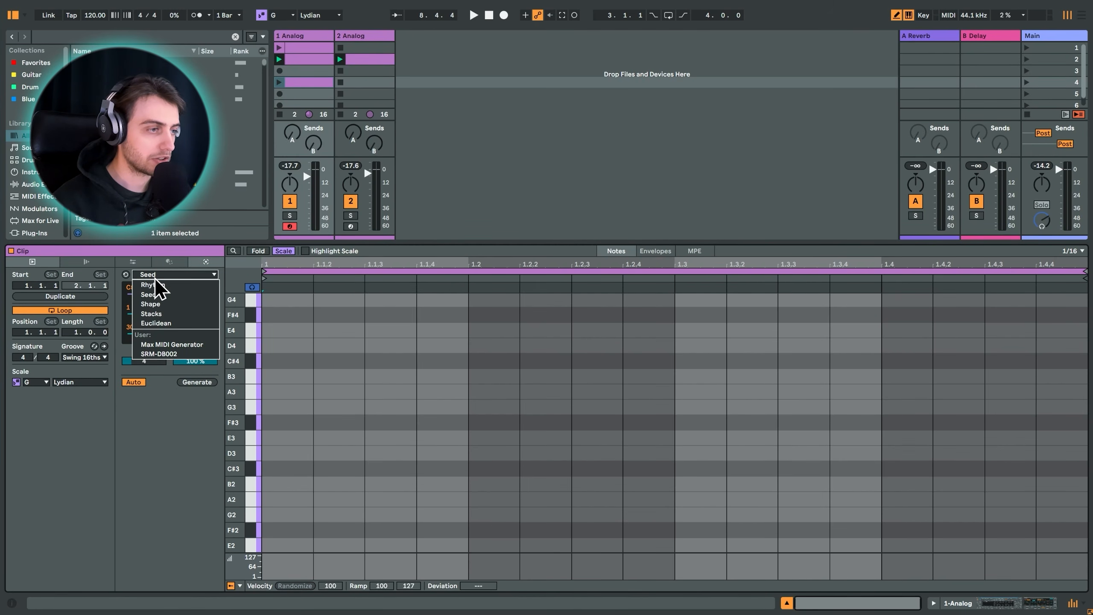
{"action": "left_click", "coordinate": [148, 295]}
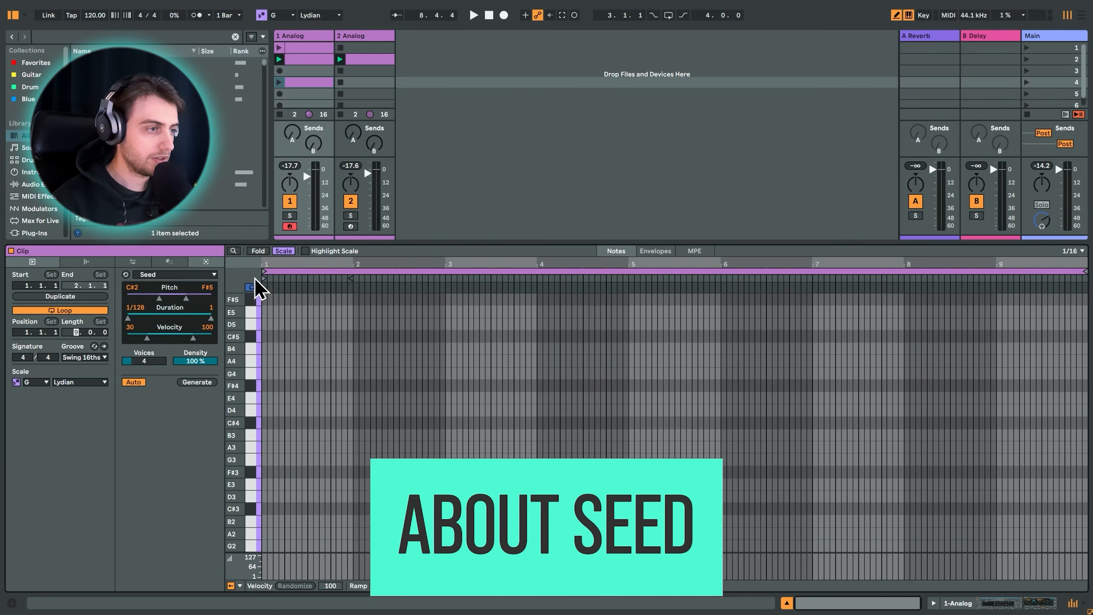
Generate random notes with Seed using pitch A2 to F♯5, duration 1/32 to 1/2 and velocity 4 to 107.
{"action": "left_click_drag", "start_coordinate": [206, 319], "coordinate": [165, 297]}
{"action": "scroll", "coordinate": [381, 434], "scroll_direction": "up", "scroll_amount": 3}
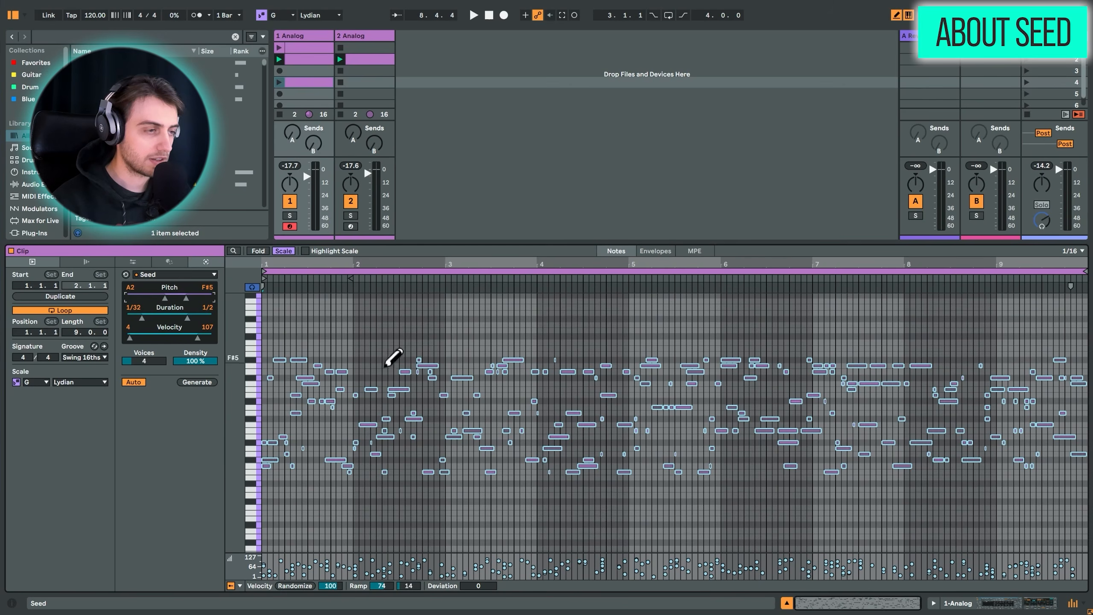
Try 8 voices in Seed, then return to 4 voices at 100% density.
{"action": "mouse_move", "coordinate": [143, 358]}
{"action": "left_mouse_down"}
{"action": "mouse_move", "coordinate": [144, 331]}
{"action": "mouse_move", "coordinate": [144, 344]}
{"action": "left_mouse_up"}
{"action": "left_click", "coordinate": [16, 381]}
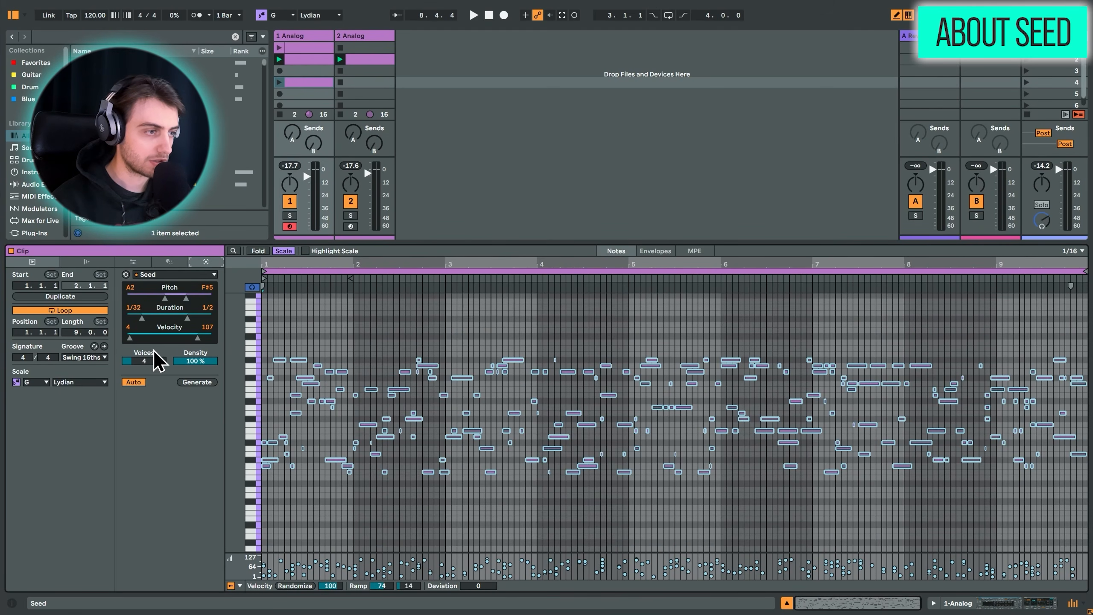
{"action": "mouse_move", "coordinate": [155, 360]}
{"action": "left_mouse_down"}
{"action": "mouse_move", "coordinate": [155, 343]}
{"action": "mouse_move", "coordinate": [155, 353]}
{"action": "left_mouse_up"}
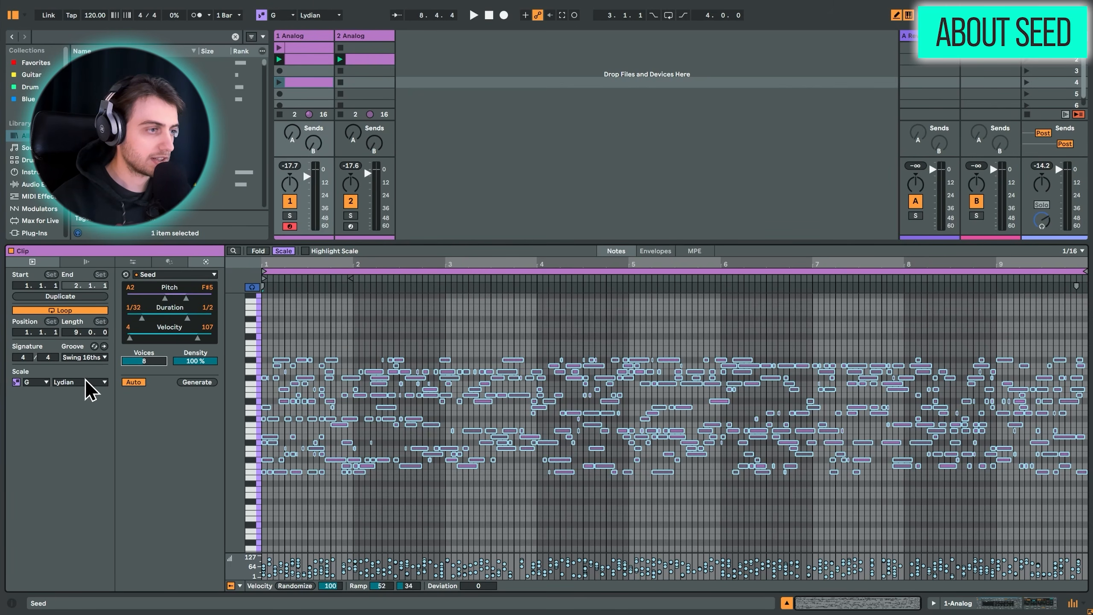
{"action": "scroll", "coordinate": [151, 363], "scroll_direction": "down", "scroll_amount": 4}
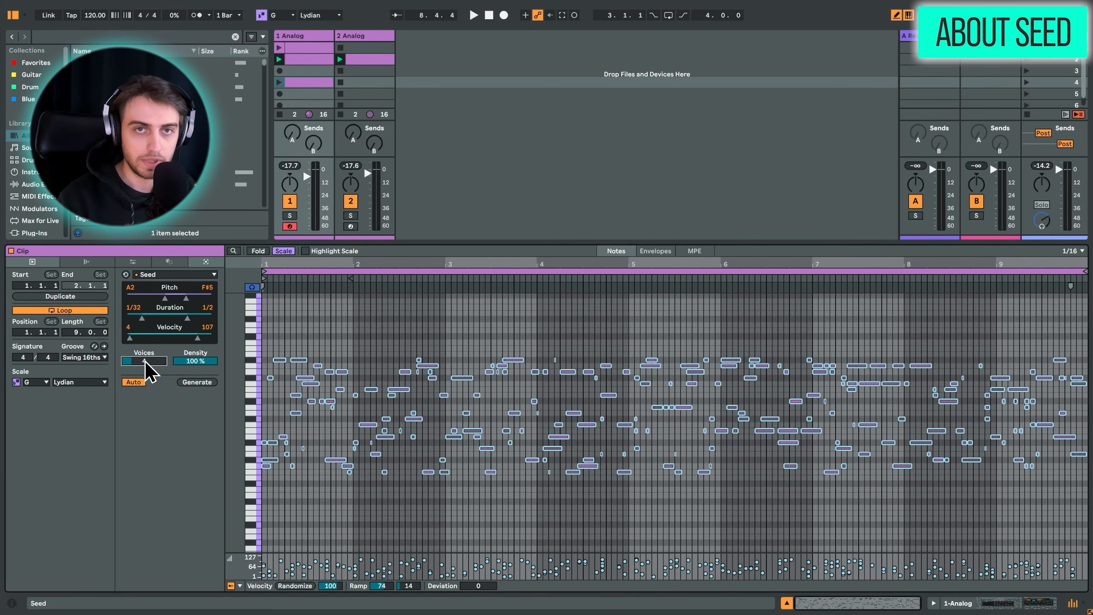
{"action": "mouse_move", "coordinate": [195, 362]}
{"action": "left_mouse_down"}
{"action": "mouse_move", "coordinate": [196, 435]}
{"action": "mouse_move", "coordinate": [196, 362]}
{"action": "left_mouse_up"}
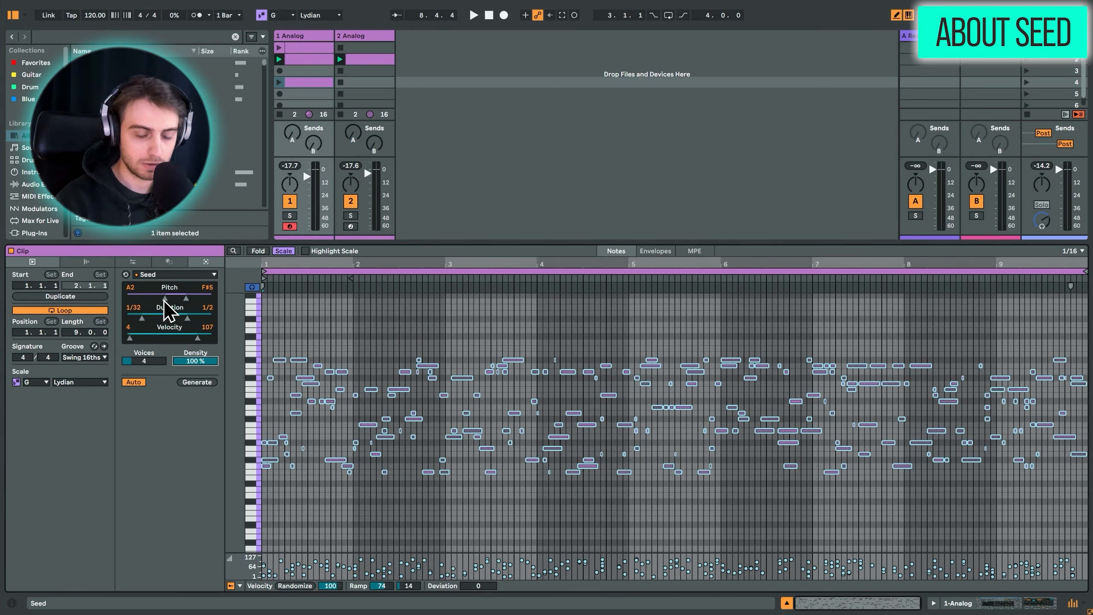
Audition low notes, then set Seed's lowest pitch to C♯2, both duration limits to 1 and minimum velocity to 45.
{"action": "key", "text": "a"}
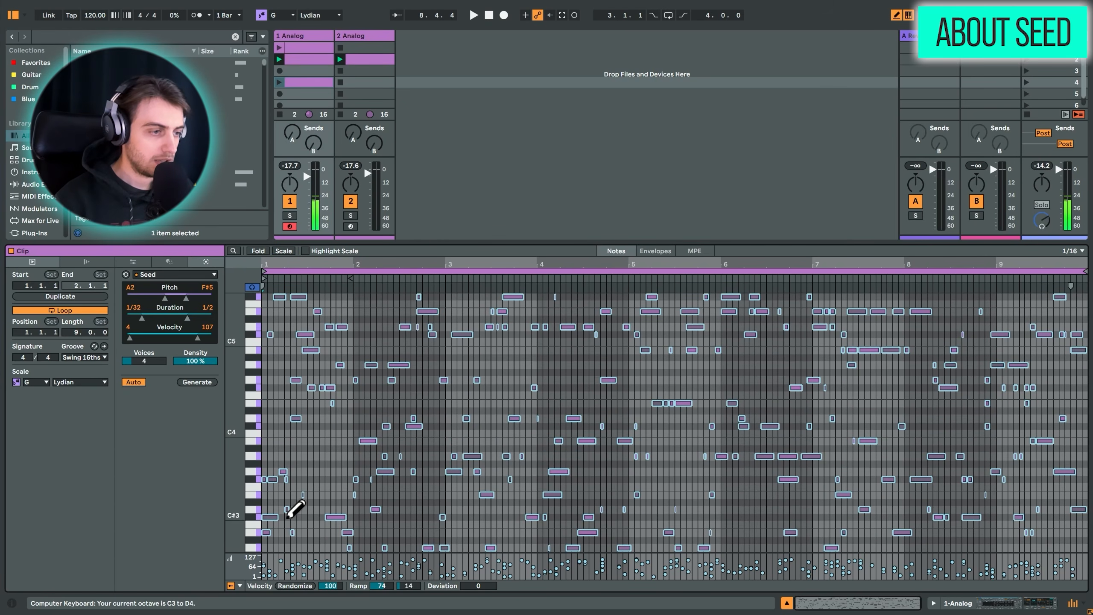
{"action": "key", "text": "z"}
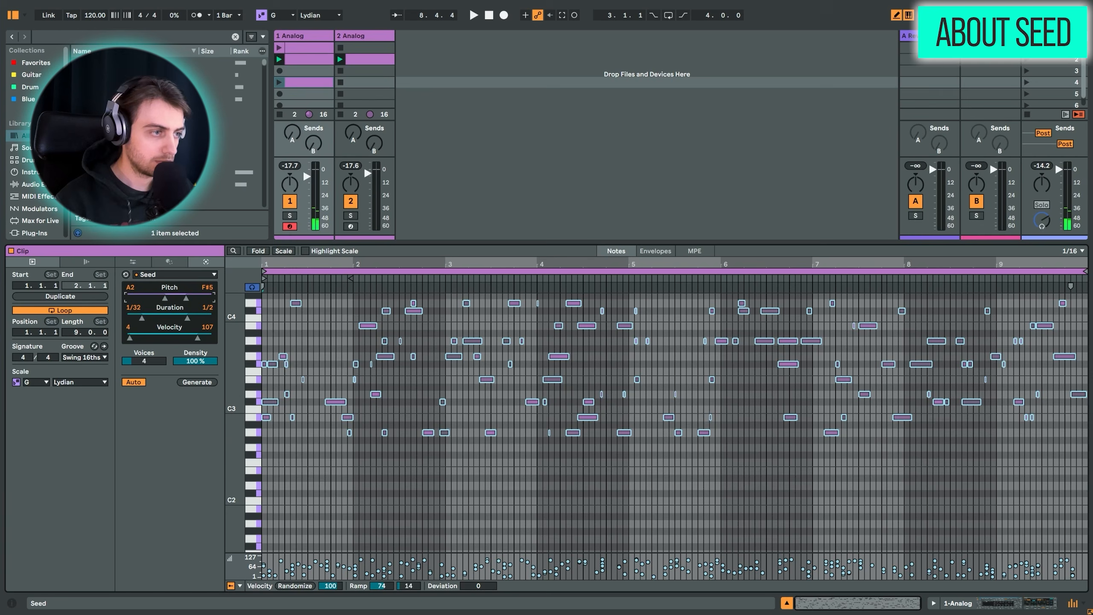
{"action": "left_click_drag", "start_coordinate": [164, 298], "coordinate": [159, 298]}
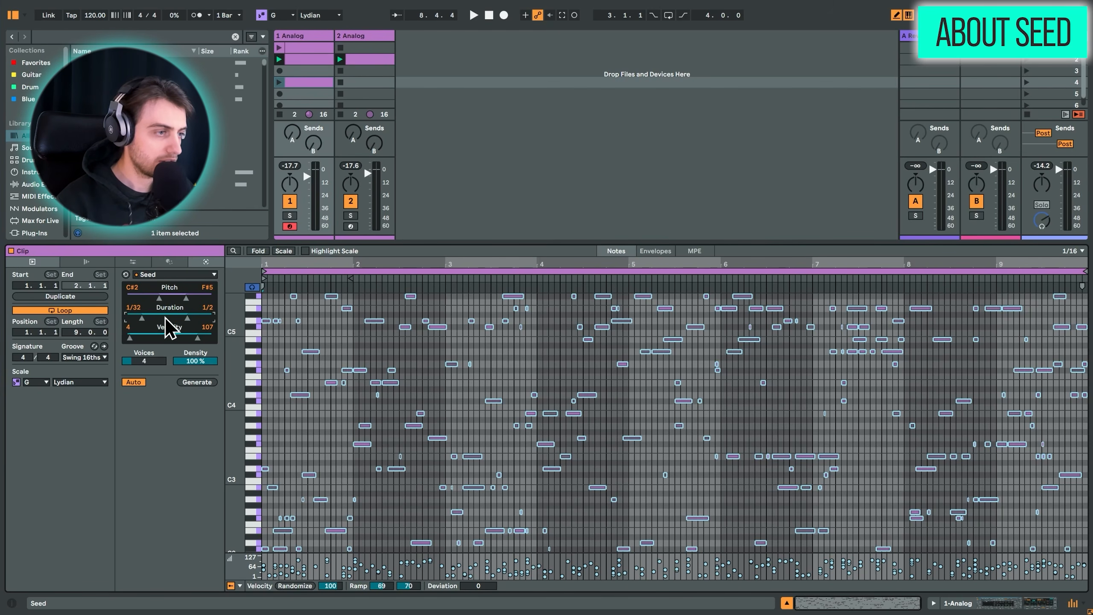
{"action": "left_click_drag", "start_coordinate": [142, 318], "coordinate": [211, 318]}
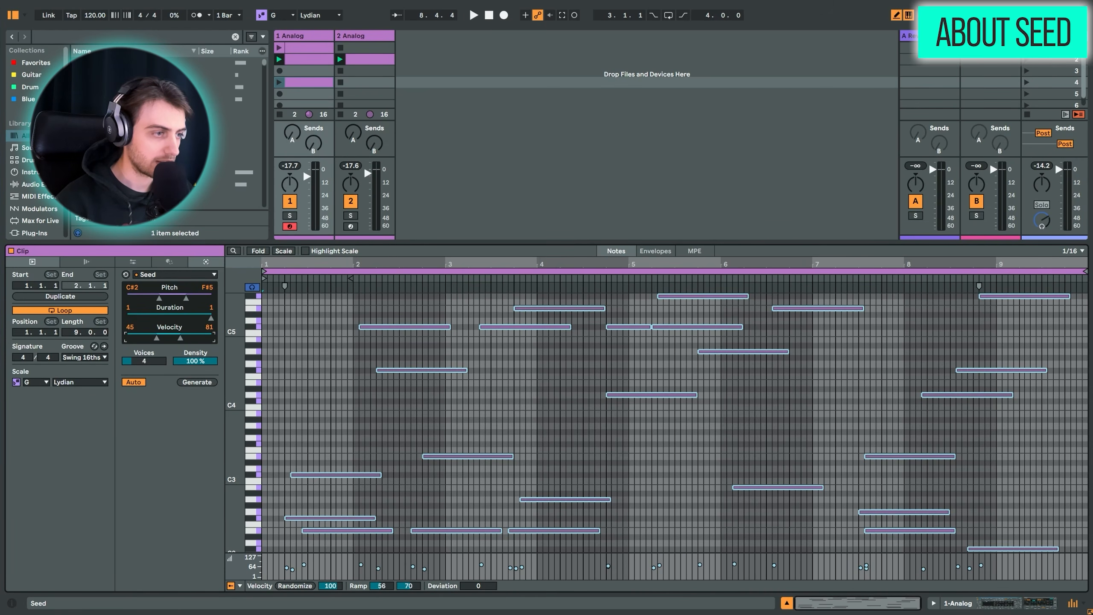
Turn off Draw Mode and widen the clip's note grid to 1 bar.
{"action": "key", "text": "b"}
{"action": "left_click", "coordinate": [287, 355]}
{"action": "key", "text": "ctrl+2"}
{"action": "key", "text": "ctrl+2"}
{"action": "key", "text": "ctrl+2"}
{"action": "key", "text": "ctrl+2"}
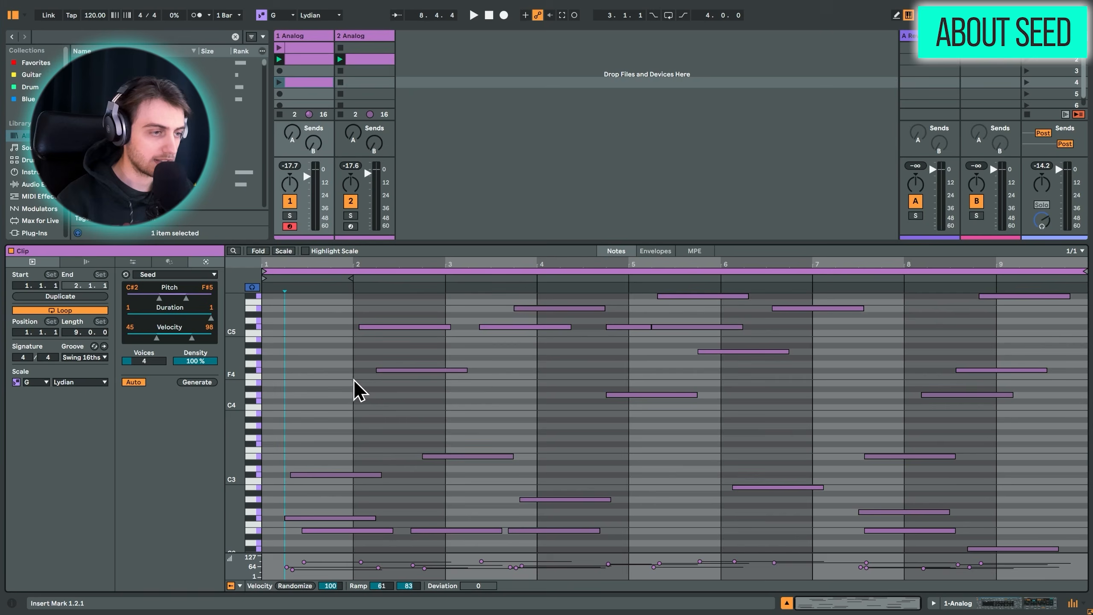
{"action": "right_click", "coordinate": [315, 366]}
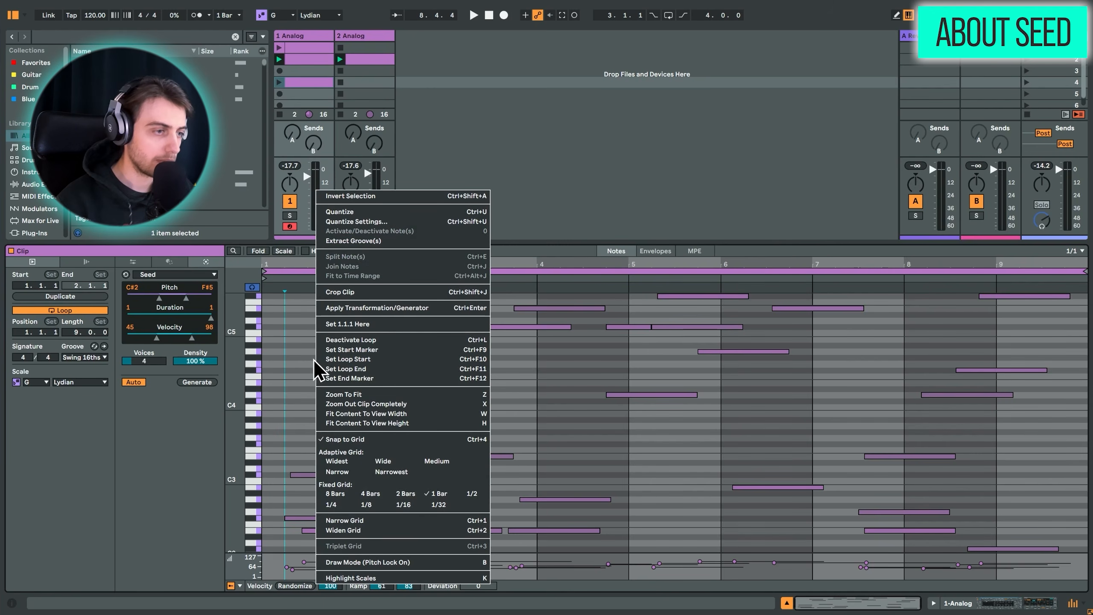
{"action": "key", "text": "Escape"}
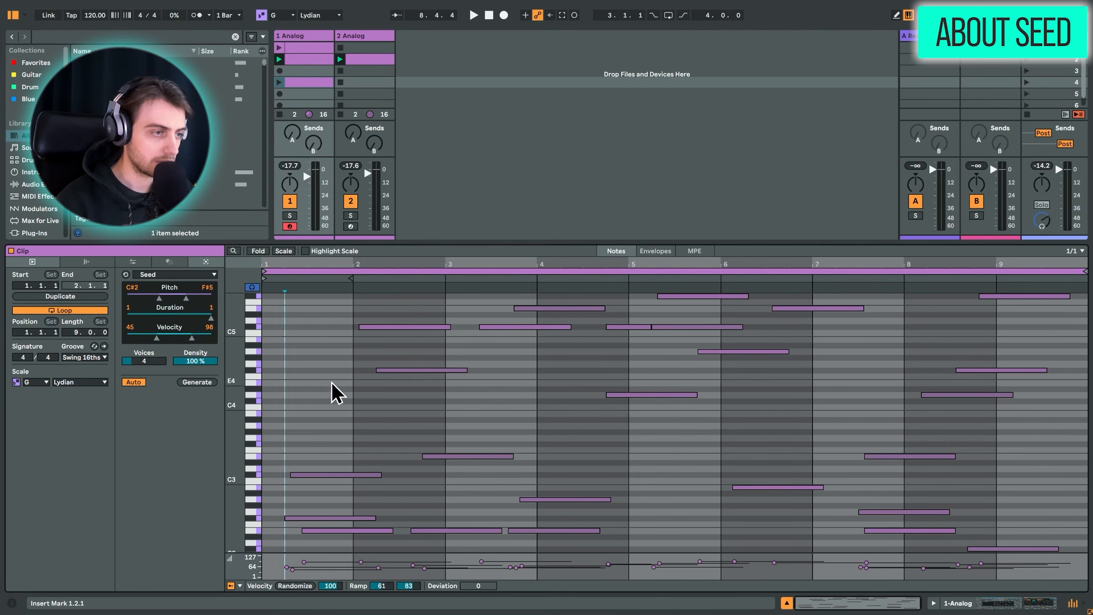
Delete all notes in the clip and generate new Seed chords with pitches from C♯1 to F♯5.
{"action": "key", "text": "ctrl+a"}
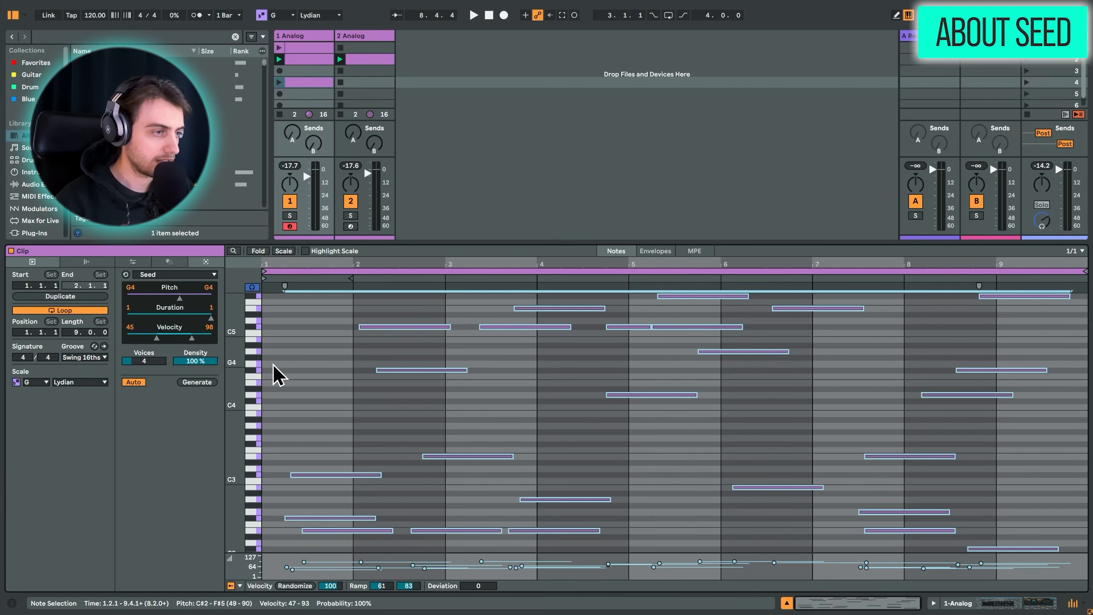
{"action": "key", "text": "Delete"}
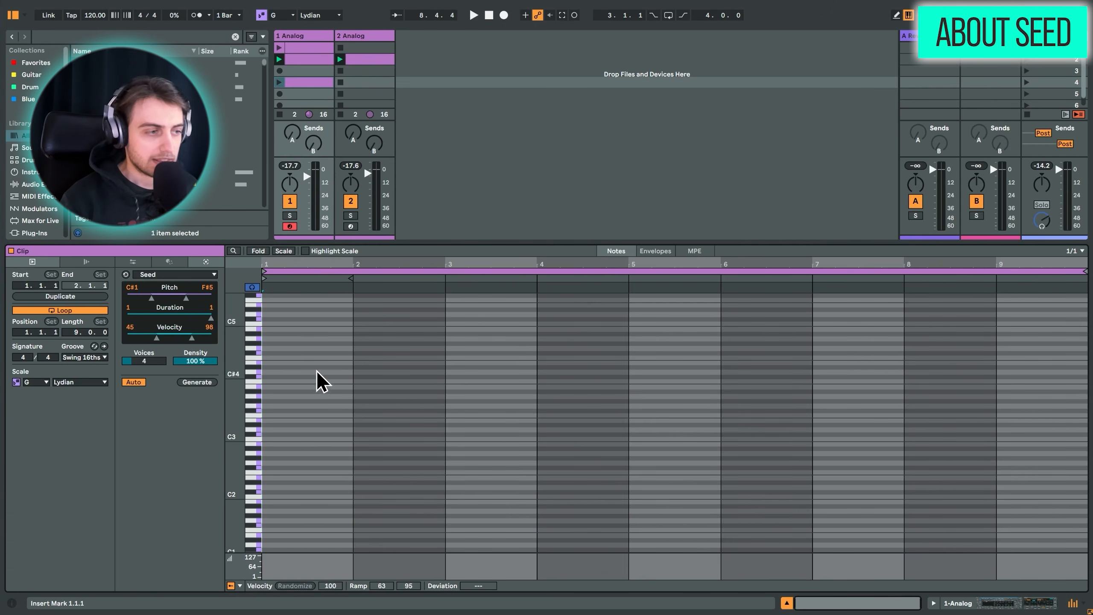
{"action": "left_click", "coordinate": [199, 382]}
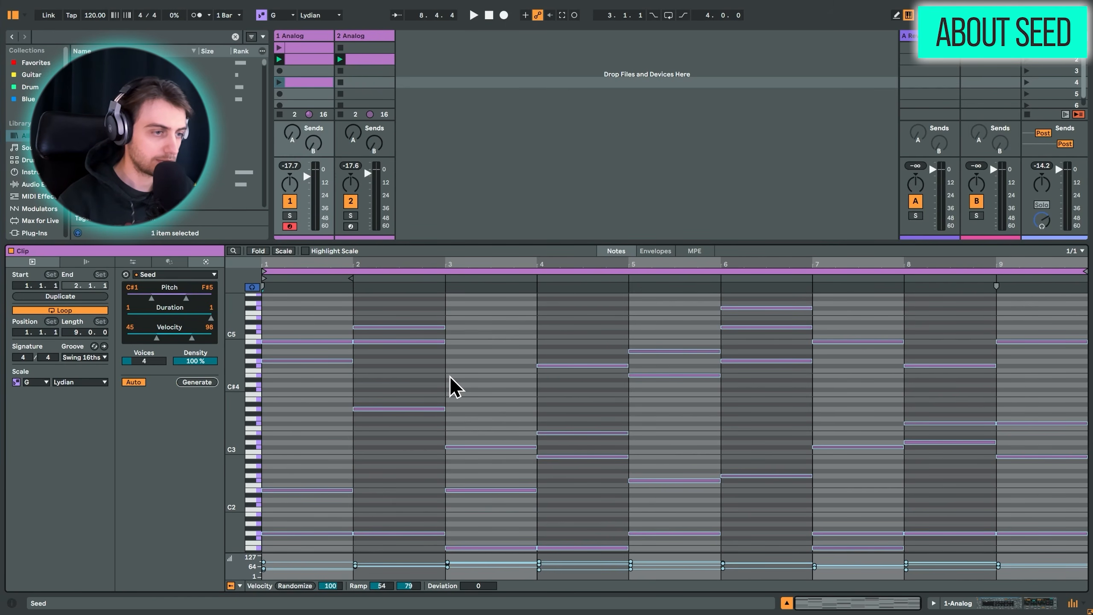
Limit the note editor to scale notes and select the generated chords in bars 1 to 5 one bar at a time.
{"action": "scroll", "coordinate": [451, 385], "scroll_direction": "down", "scroll_amount": 5}
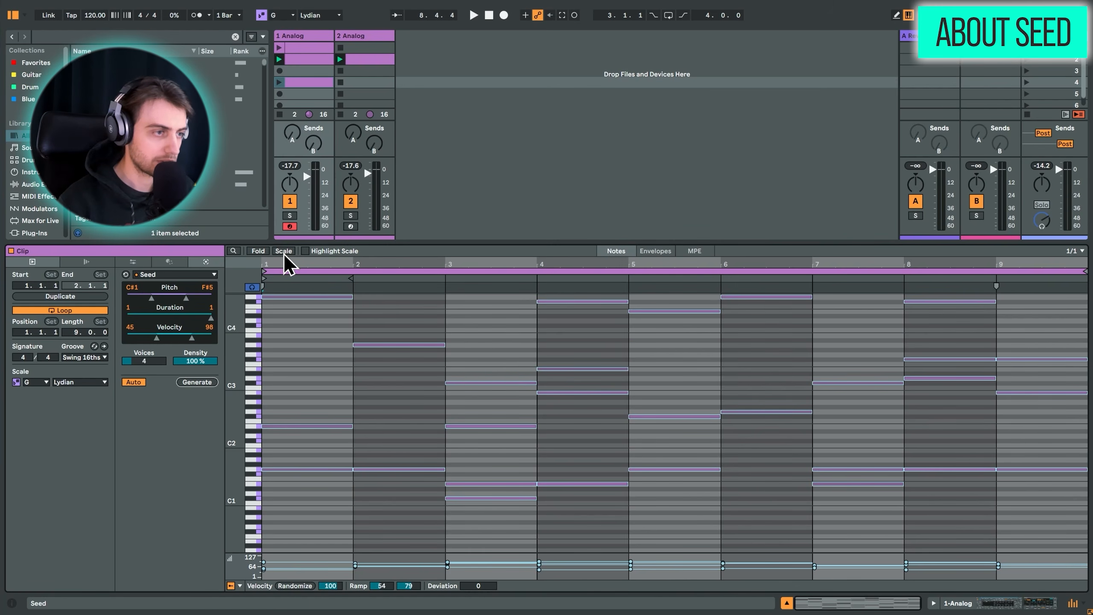
{"action": "left_click", "coordinate": [284, 251]}
{"action": "left_click_drag", "start_coordinate": [300, 524], "coordinate": [301, 259]}
{"action": "left_click_drag", "start_coordinate": [392, 529], "coordinate": [398, 208]}
{"action": "left_click_drag", "start_coordinate": [494, 368], "coordinate": [494, 515]}
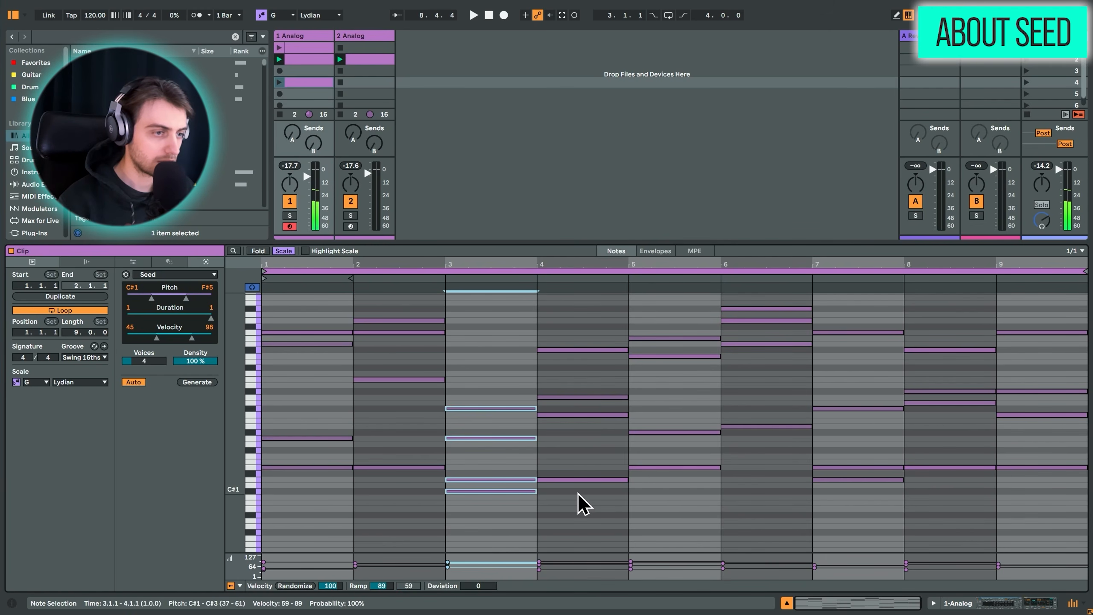
{"action": "left_click_drag", "start_coordinate": [579, 494], "coordinate": [586, 338]}
{"action": "left_click_drag", "start_coordinate": [679, 523], "coordinate": [643, 202]}
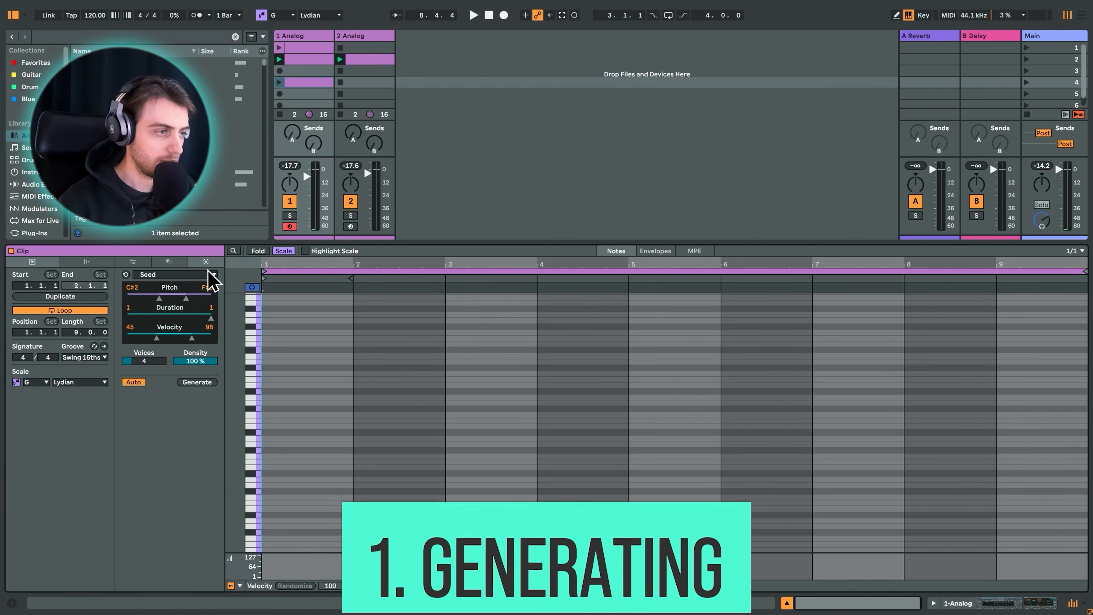
Generate chords with the Seed pitch range narrowed to B1 to B4.
{"action": "left_click", "coordinate": [166, 313]}
{"action": "left_click_drag", "start_coordinate": [172, 298], "coordinate": [157, 298]}
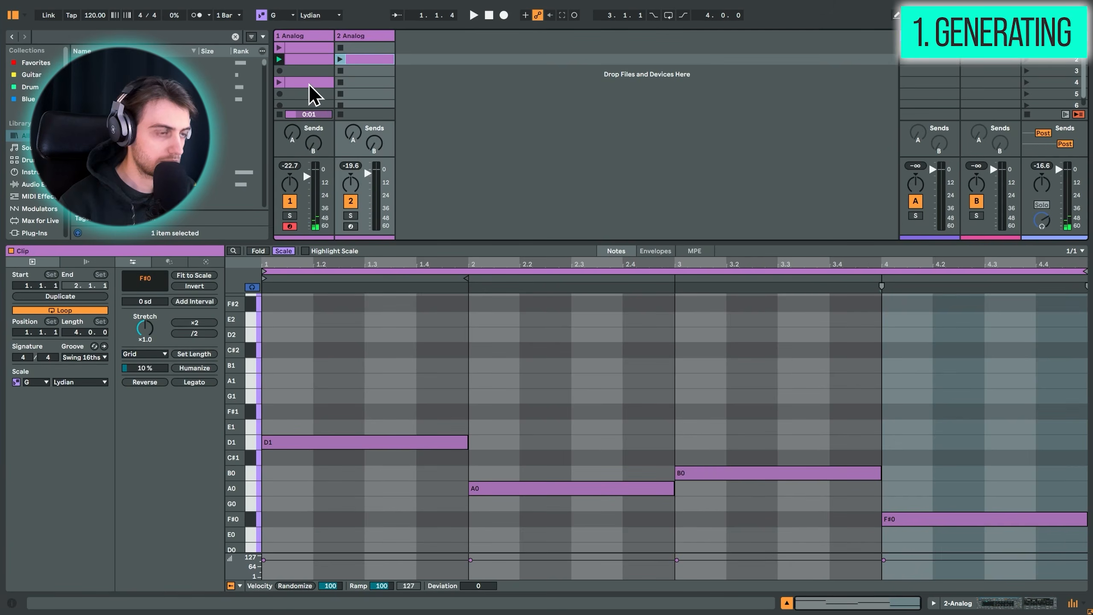
Launch the generated clip in the fourth slot of 1 Analog, listen to its chords and stop playback.
{"action": "left_click", "coordinate": [309, 85]}
{"action": "left_click", "coordinate": [279, 83]}
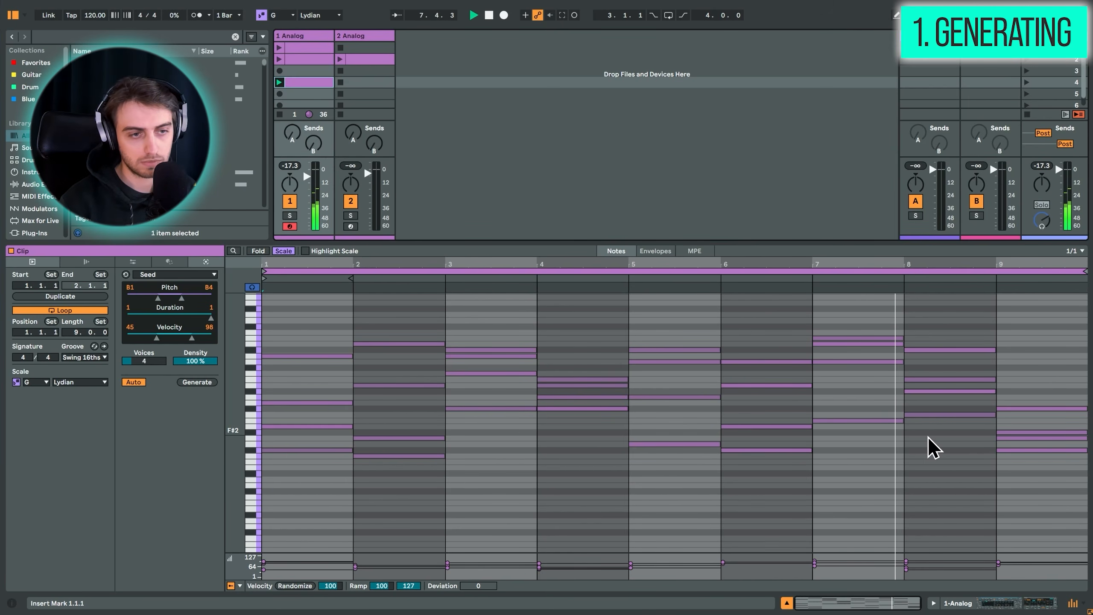
{"action": "key", "text": "space"}
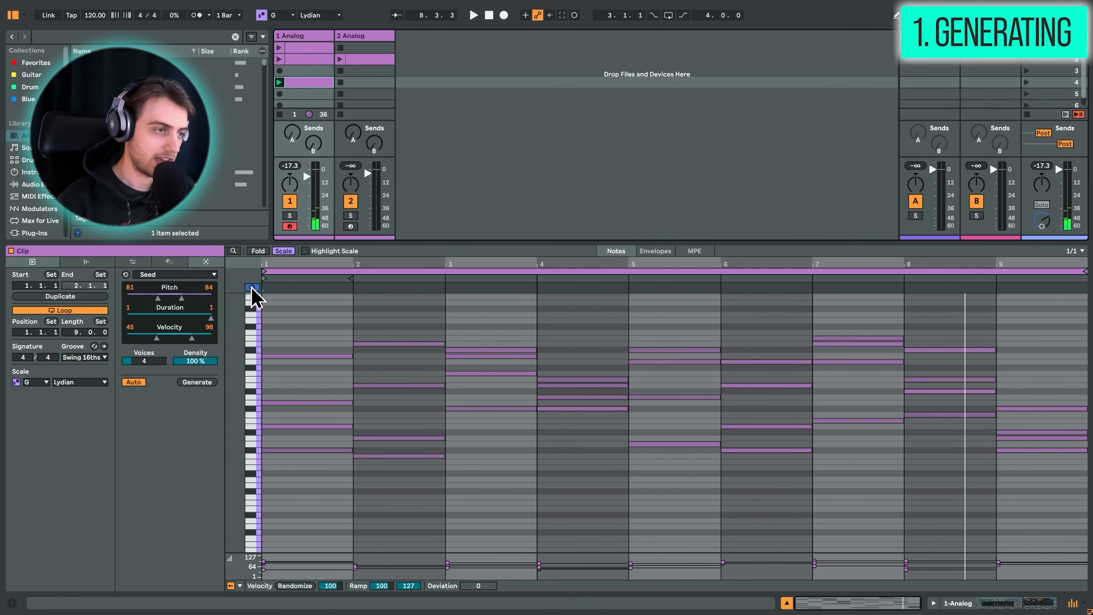
Delete the chords in bars 1, 2, 5, 6, 7 and 9, keeping those in bars 3, 4 and 8.
{"action": "left_click_drag", "start_coordinate": [483, 309], "coordinate": [576, 518]}
{"action": "left_click_drag", "start_coordinate": [416, 495], "coordinate": [287, 335]}
{"action": "key", "text": "Delete"}
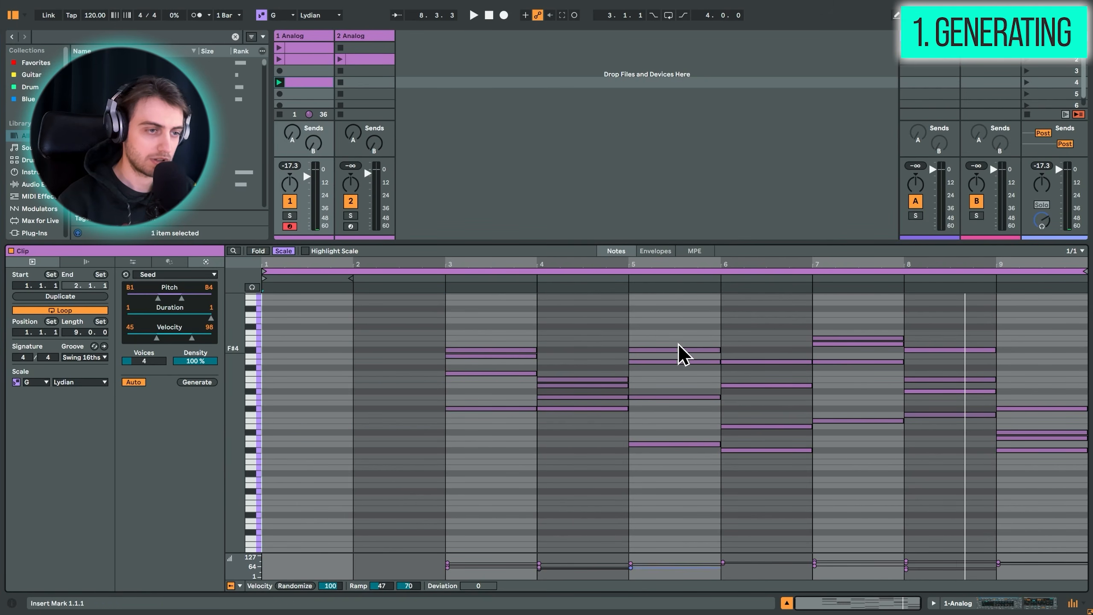
{"action": "left_click_drag", "start_coordinate": [669, 318], "coordinate": [791, 517]}
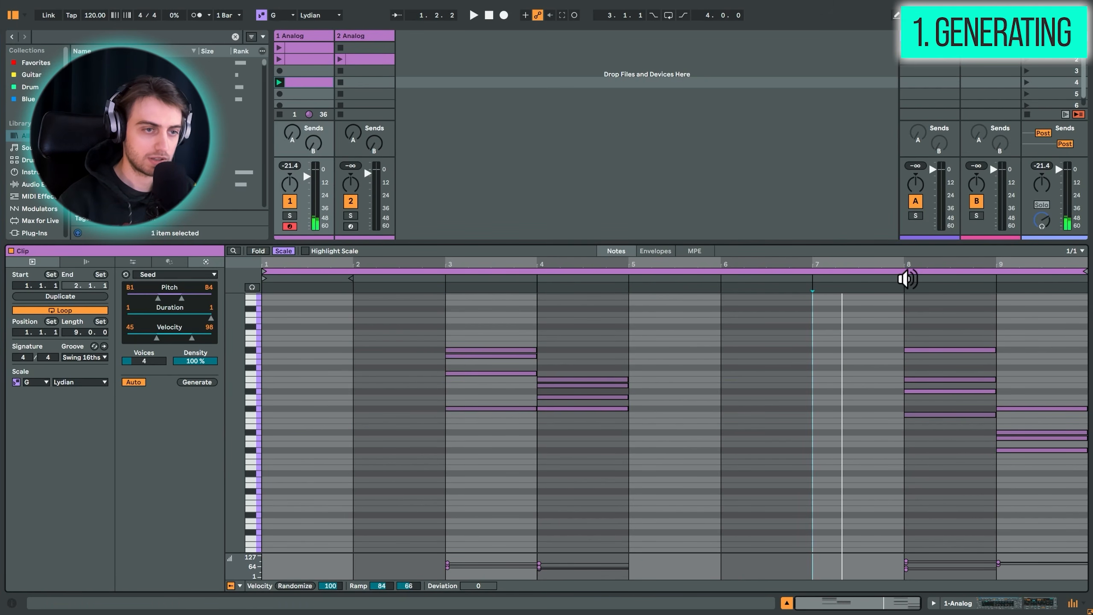
{"action": "left_click", "coordinate": [901, 279]}
{"action": "key", "text": "space"}
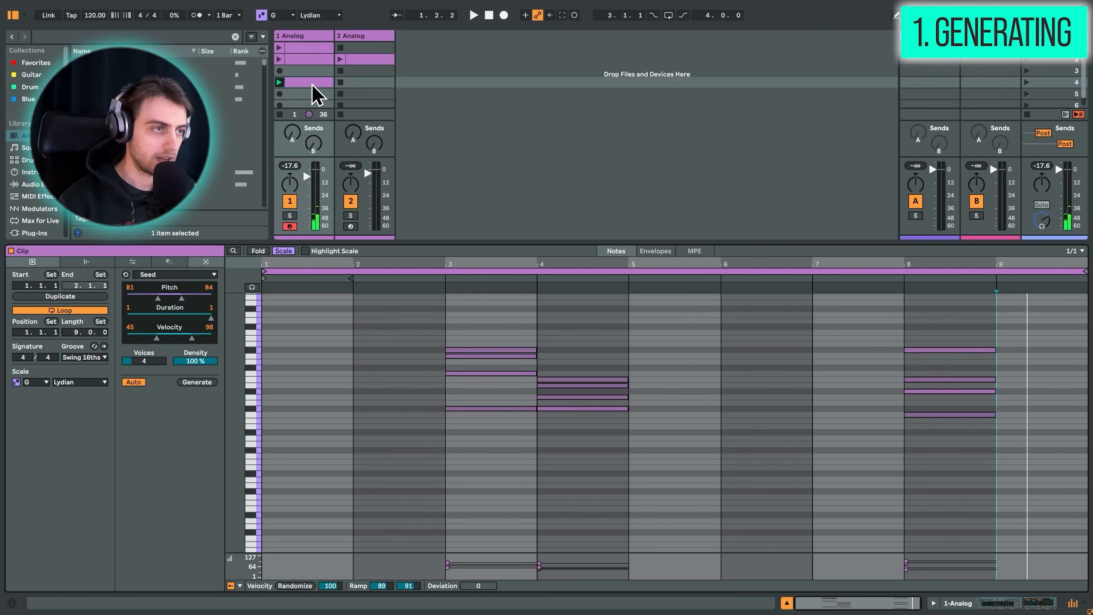
{"action": "left_click", "coordinate": [309, 85]}
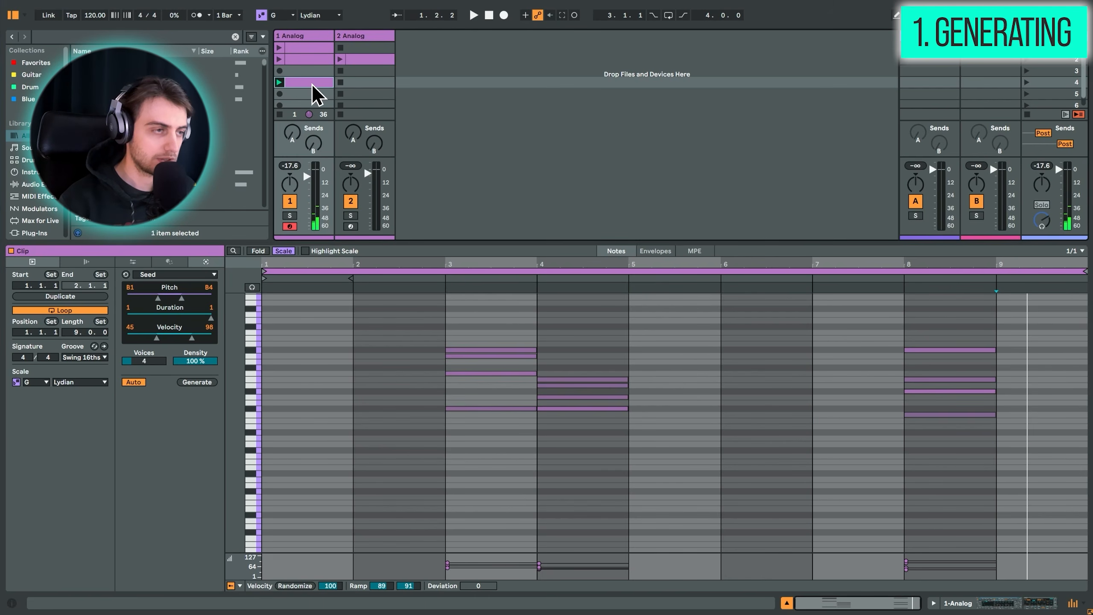
In a copy of the clip in the fifth slot of 1 Analog, replace all notes with newly generated Seed chords.
{"action": "left_click", "coordinate": [364, 334]}
{"action": "key", "text": "super+a"}
{"action": "key", "text": "Delete"}
{"action": "left_click", "coordinate": [197, 382]}
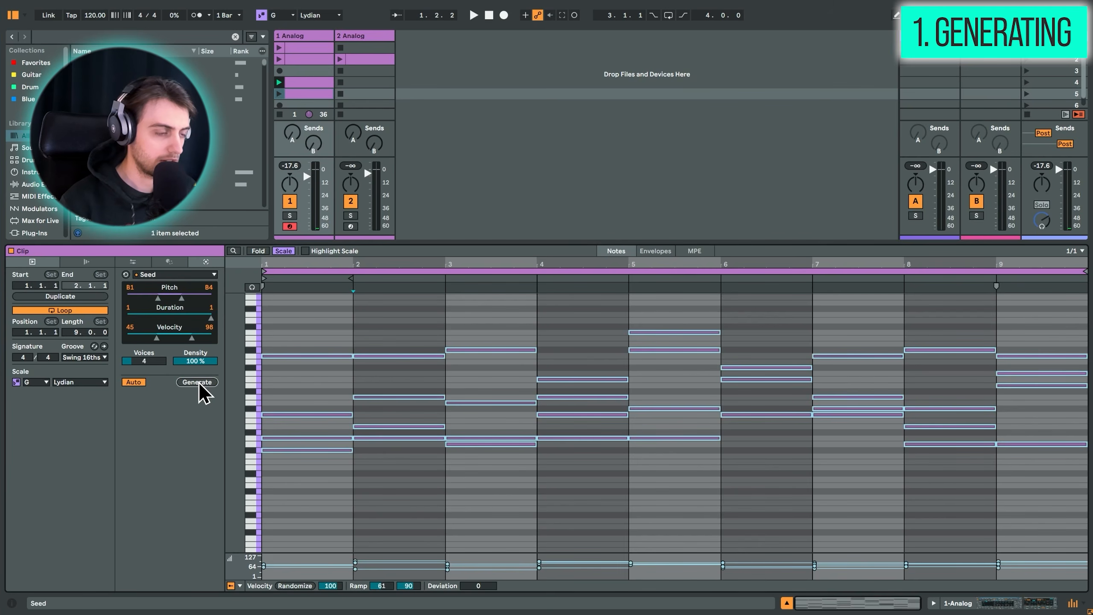
Clear the fifth-slot clip and regenerate its chords with the Seed pitch range set to B1 to C#4.
{"action": "key", "text": "super+a"}
{"action": "key", "text": "space"}
{"action": "key", "text": "Delete"}
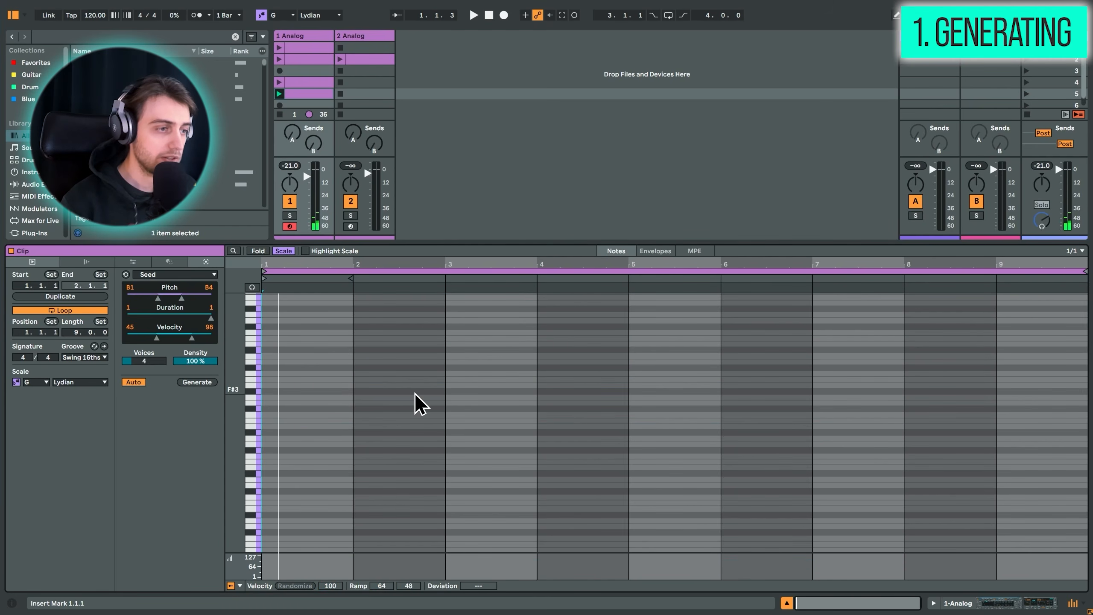
{"action": "left_click", "coordinate": [197, 382]}
{"action": "key", "text": "space"}
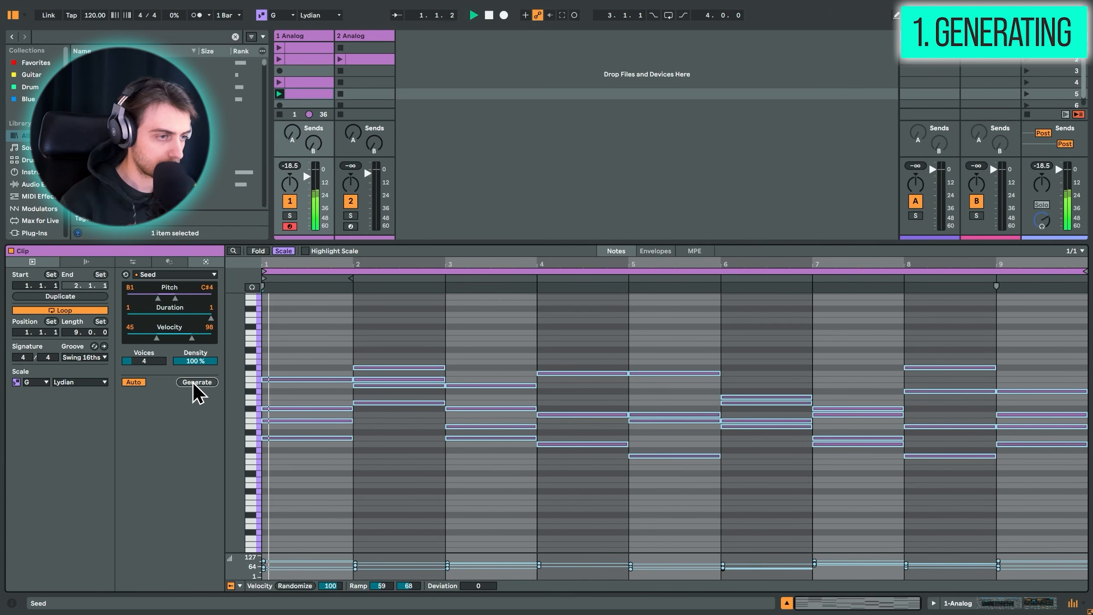
{"action": "left_click", "coordinate": [194, 383]}
{"action": "left_click", "coordinate": [195, 382]}
Copy the bar 1 chord of the fifth-slot clip into bar 5 of the fourth-slot clip.
{"action": "left_click", "coordinate": [295, 461]}
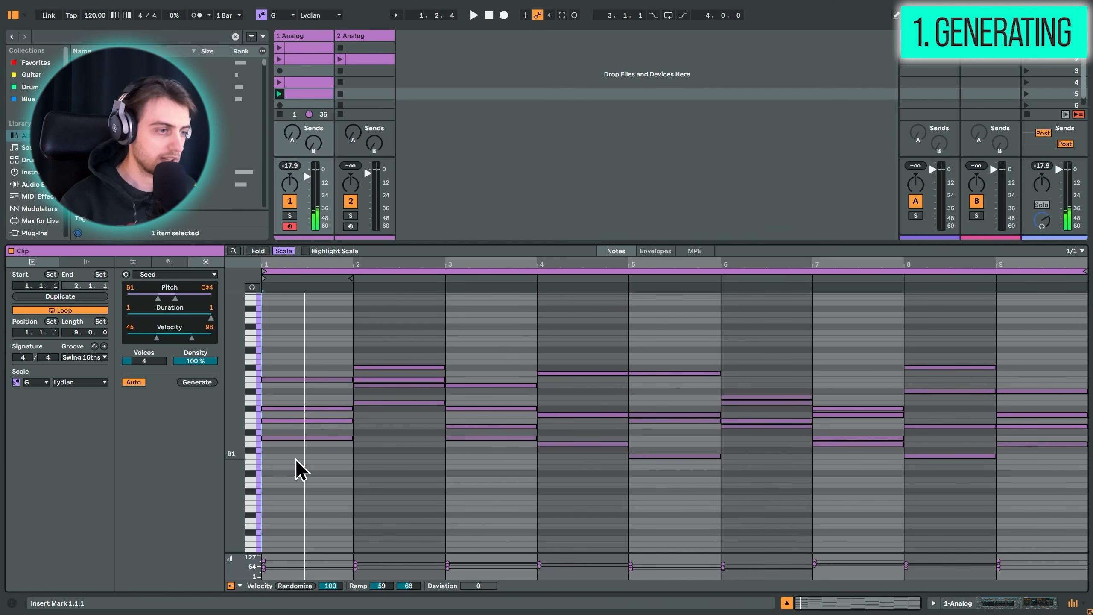
{"action": "left_click", "coordinate": [302, 83]}
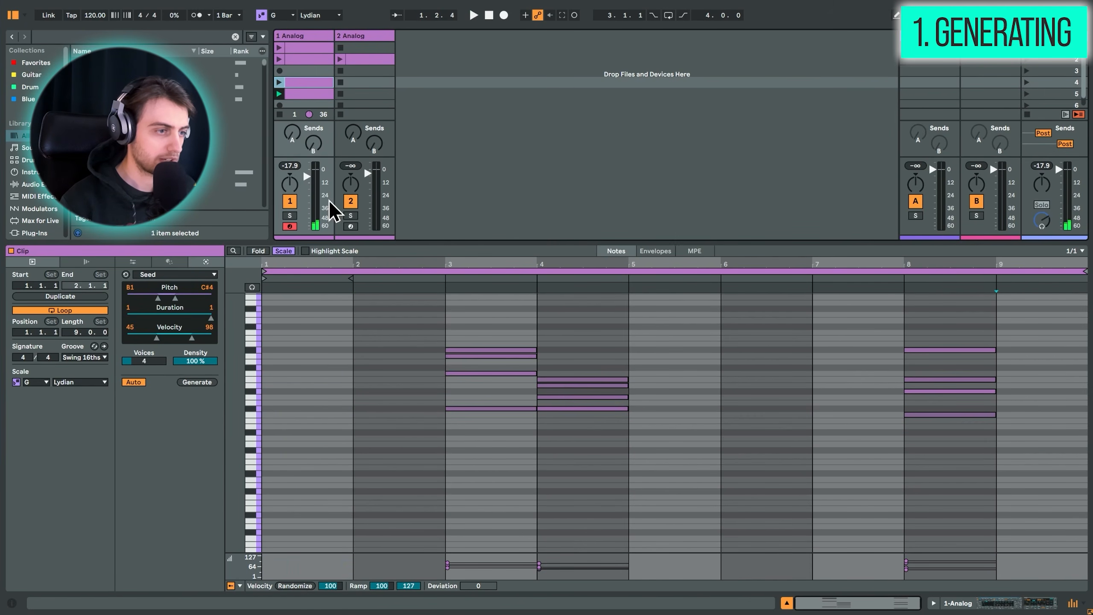
{"action": "left_click", "coordinate": [684, 464]}
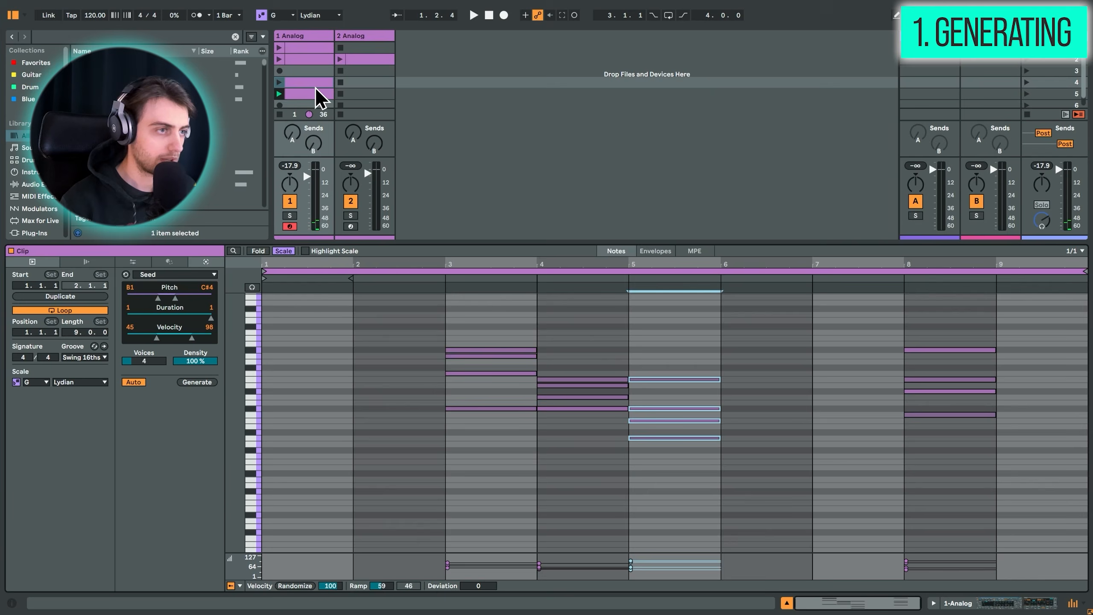
Regenerate all chords in the fifth-slot clip with the Seed pitch range narrowed to E2 to D3.
{"action": "left_click", "coordinate": [320, 98]}
{"action": "left_click", "coordinate": [278, 346]}
{"action": "key", "text": "ctrl+a"}
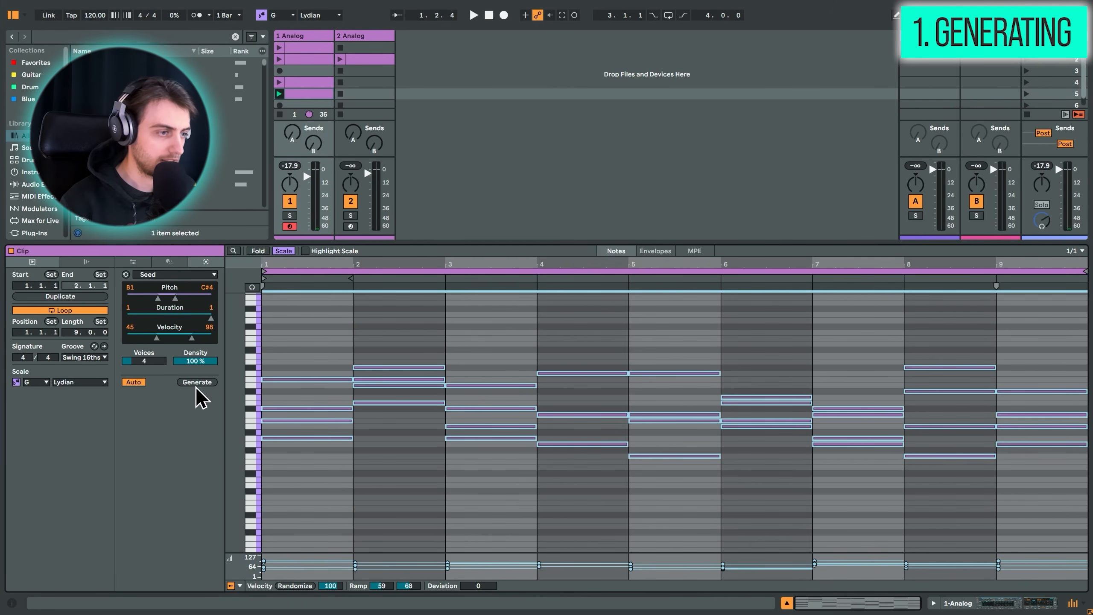
{"action": "left_click_drag", "start_coordinate": [175, 298], "coordinate": [186, 298]}
{"action": "left_click_drag", "start_coordinate": [164, 300], "coordinate": [160, 299]}
{"action": "left_click_drag", "start_coordinate": [185, 298], "coordinate": [168, 298]}
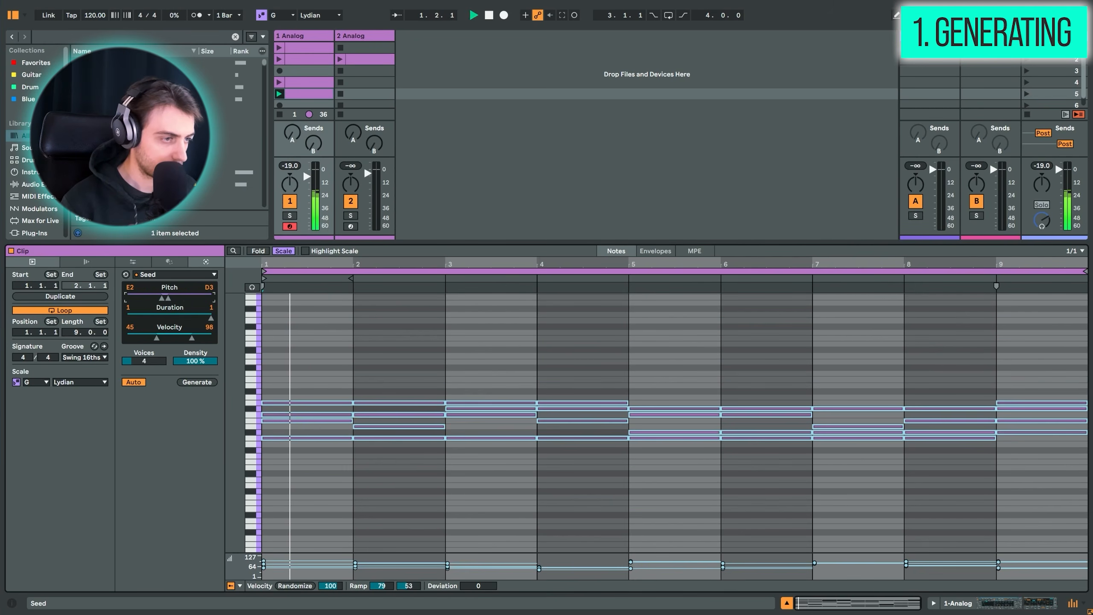
{"action": "left_click", "coordinate": [193, 383]}
{"action": "left_click", "coordinate": [193, 383]}
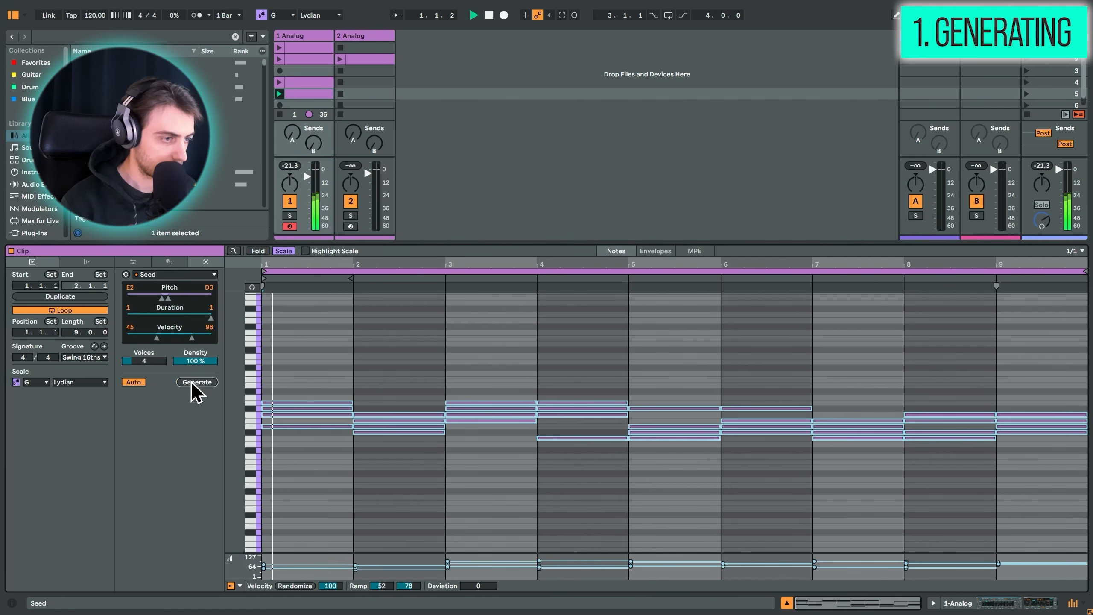
Copy the bar 1 chord of the fifth-slot clip into bar 6 of the fourth-slot clip.
{"action": "left_click", "coordinate": [318, 488]}
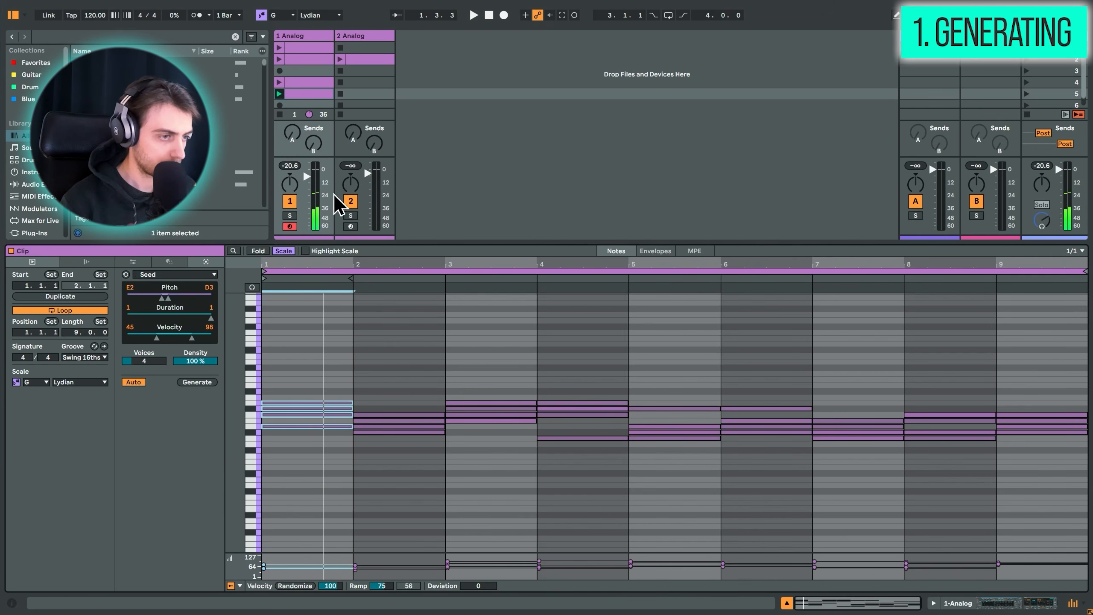
{"action": "left_click", "coordinate": [316, 83]}
{"action": "left_click", "coordinate": [731, 469]}
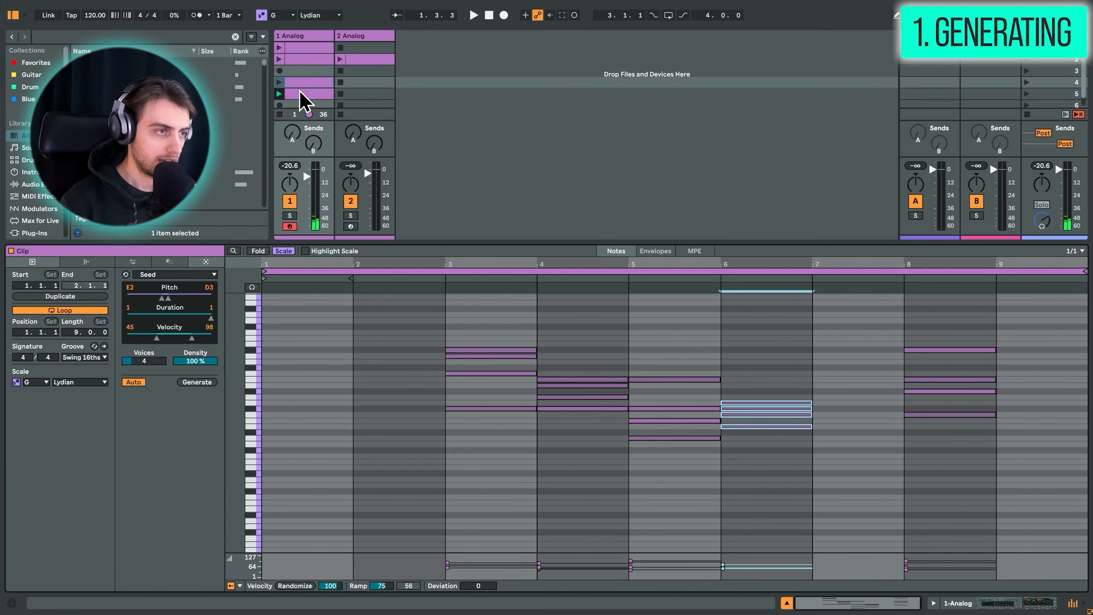
Clear the fifth-slot clip and generate new chords with the Seed pitch range widened to F#1 to D5.
{"action": "left_click", "coordinate": [300, 94]}
{"action": "left_click", "coordinate": [300, 368]}
{"action": "key", "text": "ctrl+a"}
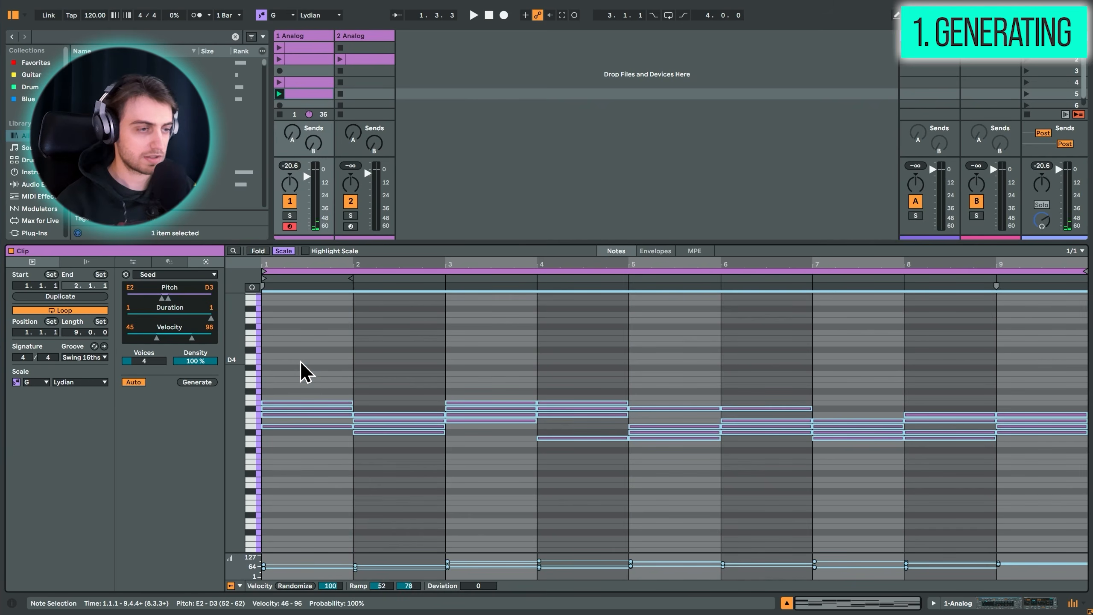
{"action": "key", "text": "Delete"}
{"action": "left_click", "coordinate": [190, 381]}
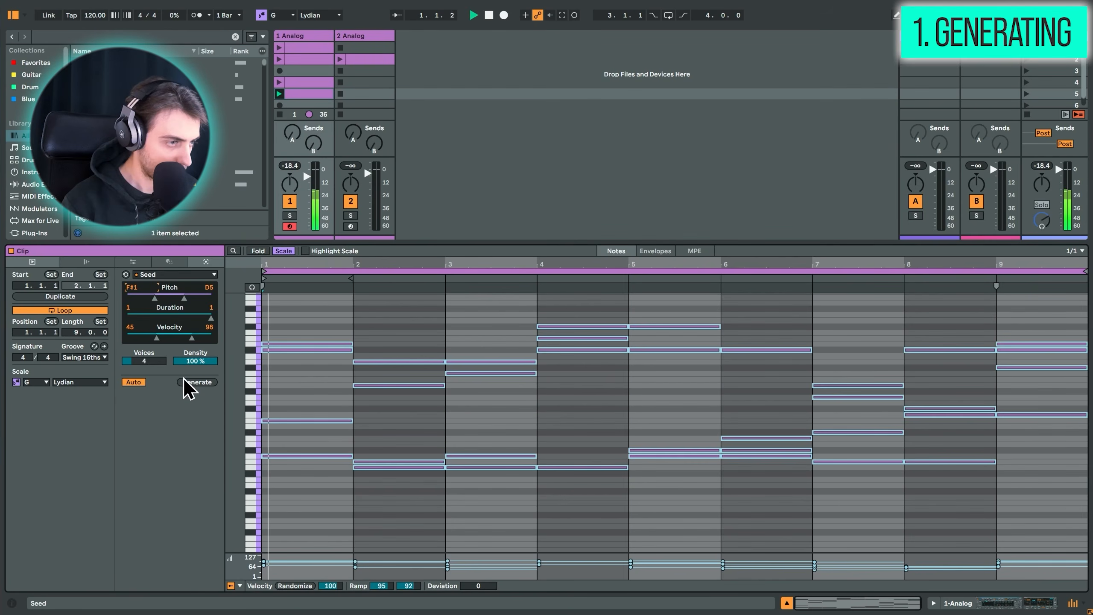
Keep regenerating chords in the fifth-slot clip and copy a suitable bar 1 chord into bar 7 of the fourth-slot clip.
{"action": "left_click", "coordinate": [189, 382]}
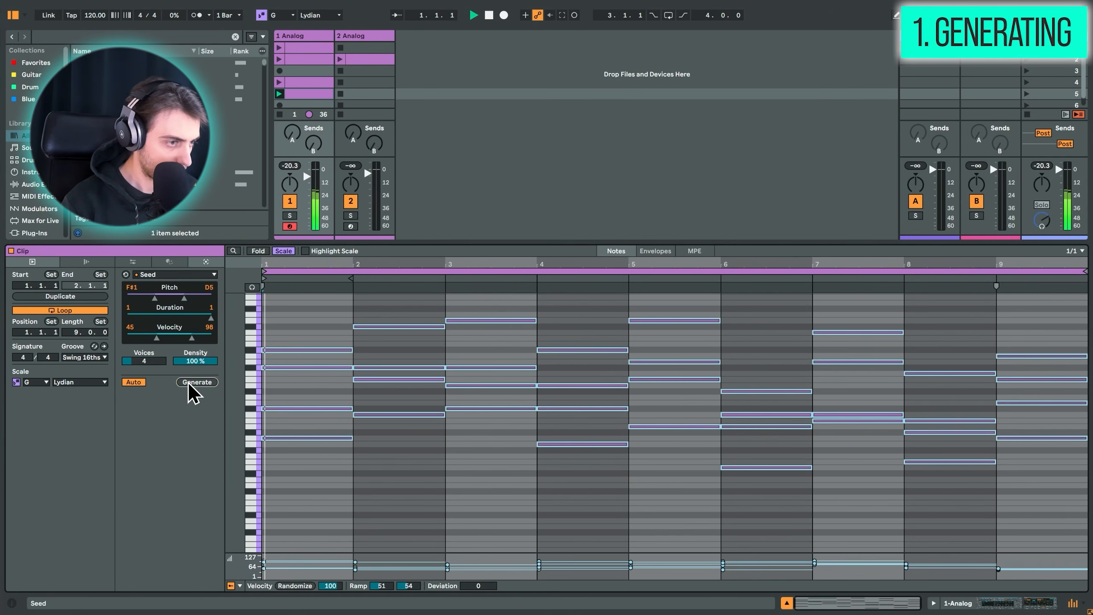
{"action": "left_click", "coordinate": [188, 383]}
{"action": "left_click", "coordinate": [188, 382]}
{"action": "left_click", "coordinate": [189, 382]}
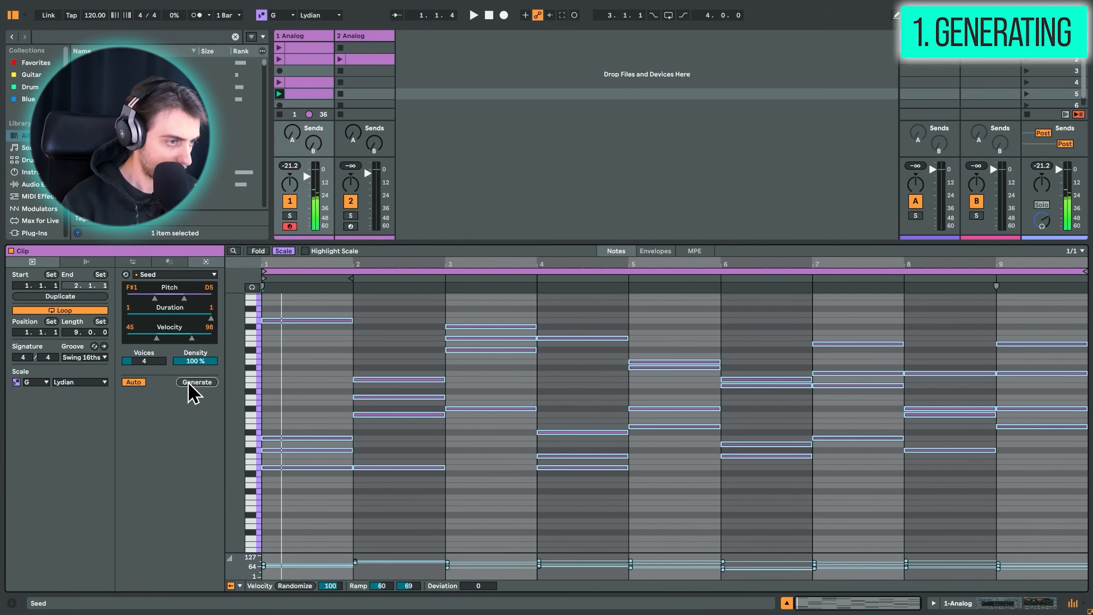
{"action": "left_click", "coordinate": [188, 382]}
{"action": "left_click", "coordinate": [188, 382]}
{"action": "left_click", "coordinate": [188, 382]}
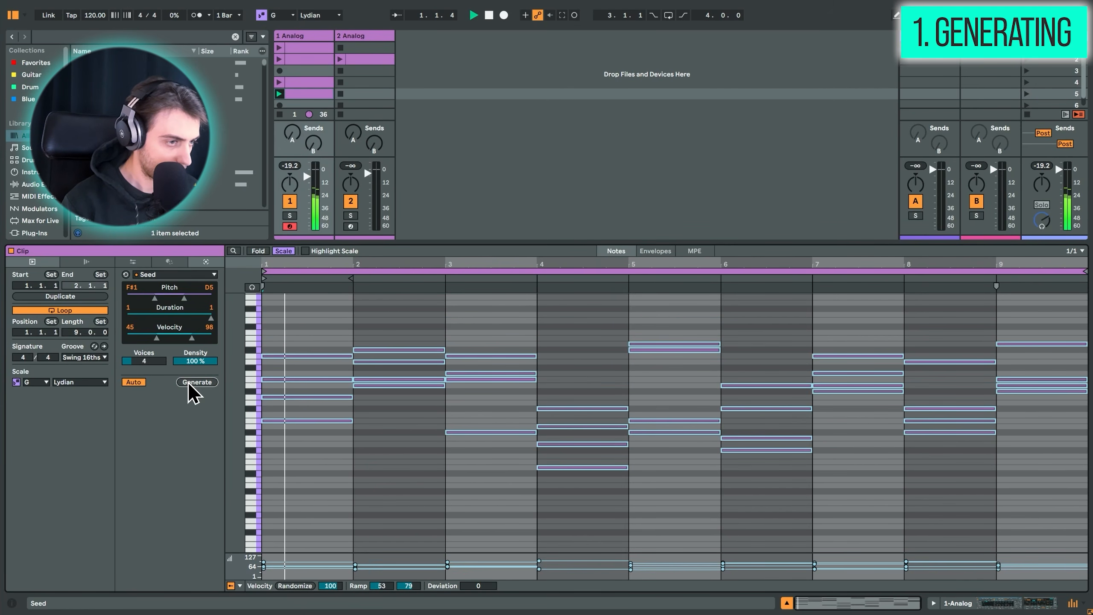
{"action": "left_click", "coordinate": [294, 83]}
Regenerate the fifth-slot clip's chords several more times while listening to the bar 1 chord.
{"action": "left_click", "coordinate": [195, 382]}
{"action": "left_click", "coordinate": [196, 383]}
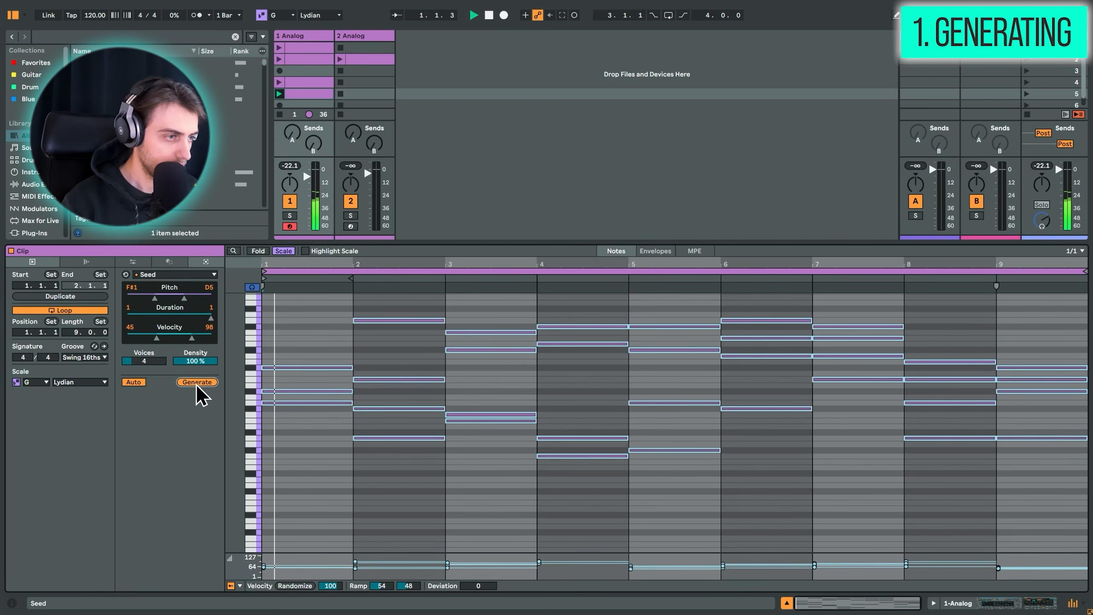
{"action": "left_click", "coordinate": [196, 382]}
{"action": "left_click", "coordinate": [196, 383]}
{"action": "left_click", "coordinate": [195, 383]}
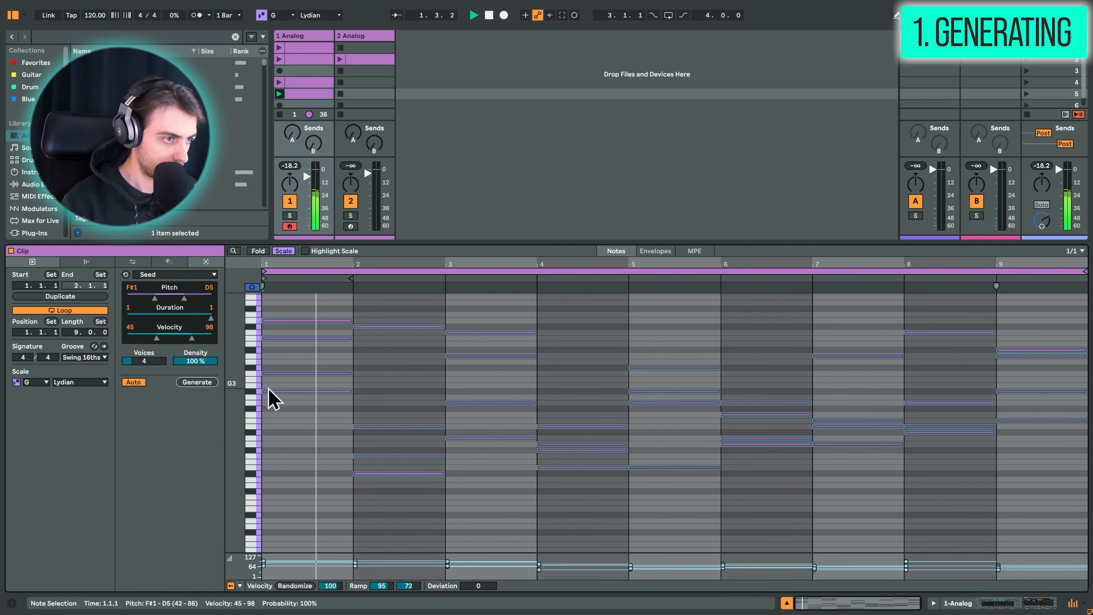
Stop playback and copy the fifth-slot clip's bar 1 chord into bar 9 of the fourth-slot clip.
{"action": "key", "text": "space"}
{"action": "left_click_drag", "start_coordinate": [298, 443], "coordinate": [289, 220]}
{"action": "left_click", "coordinate": [324, 85]}
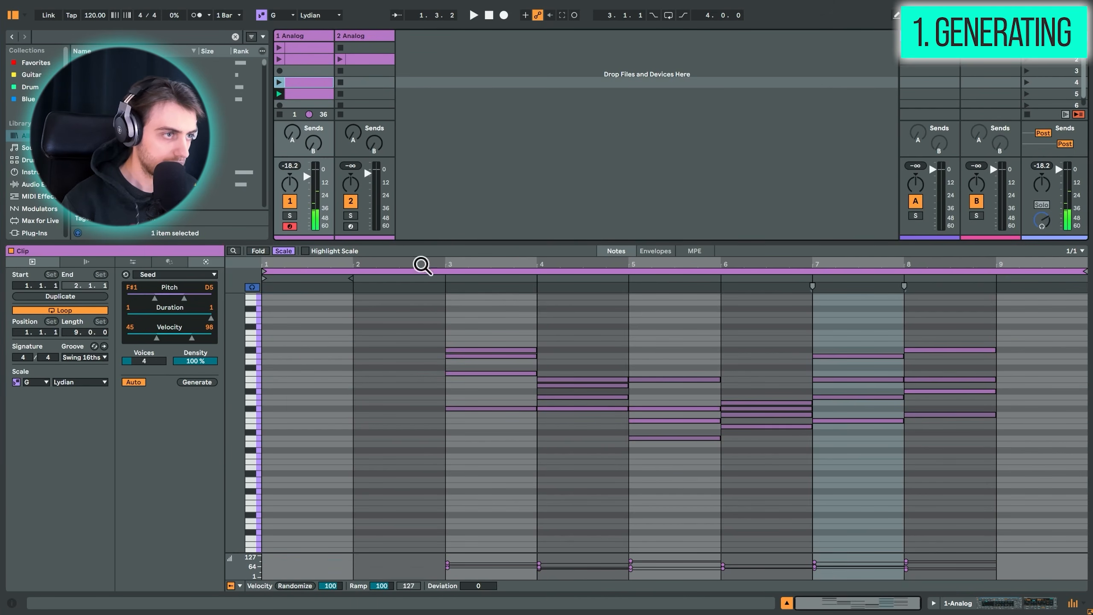
{"action": "left_click", "coordinate": [308, 94], "text": "shift"}
{"action": "left_click", "coordinate": [305, 96]}
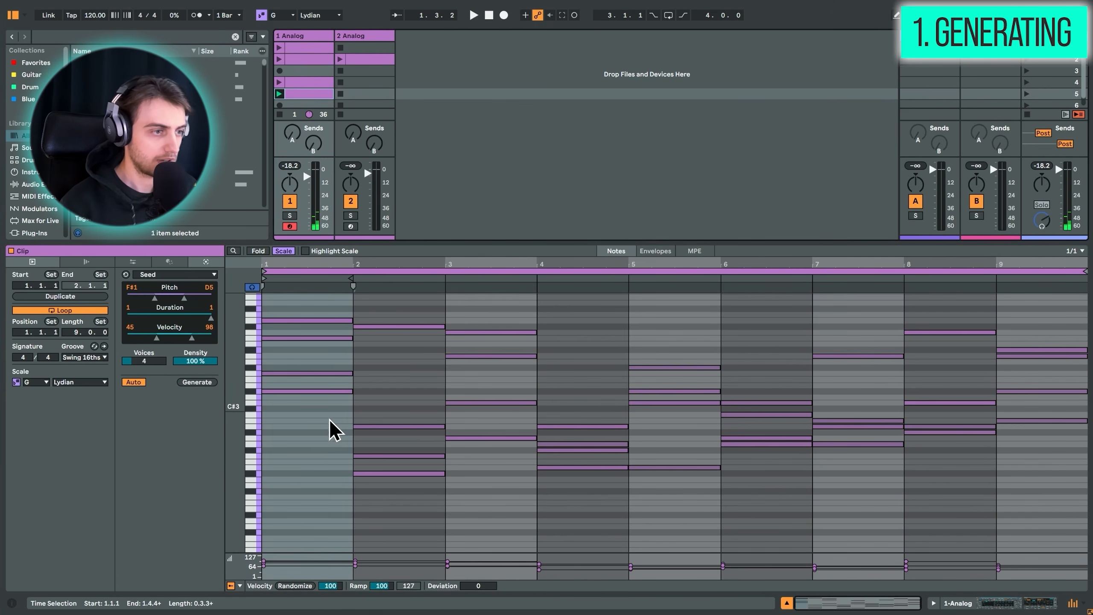
Regenerate the fifth-slot clip's chords and raise the lower Seed pitch limit to D2.
{"action": "left_click", "coordinate": [198, 382]}
{"action": "left_click", "coordinate": [197, 382]}
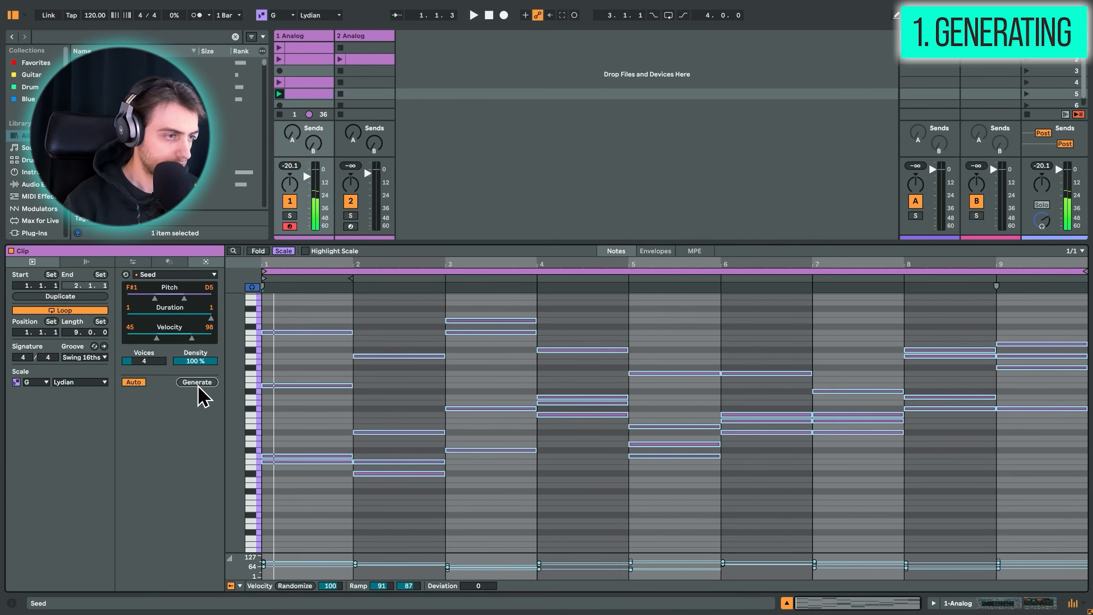
{"action": "left_click", "coordinate": [198, 381]}
{"action": "left_click_drag", "start_coordinate": [156, 298], "coordinate": [161, 299]}
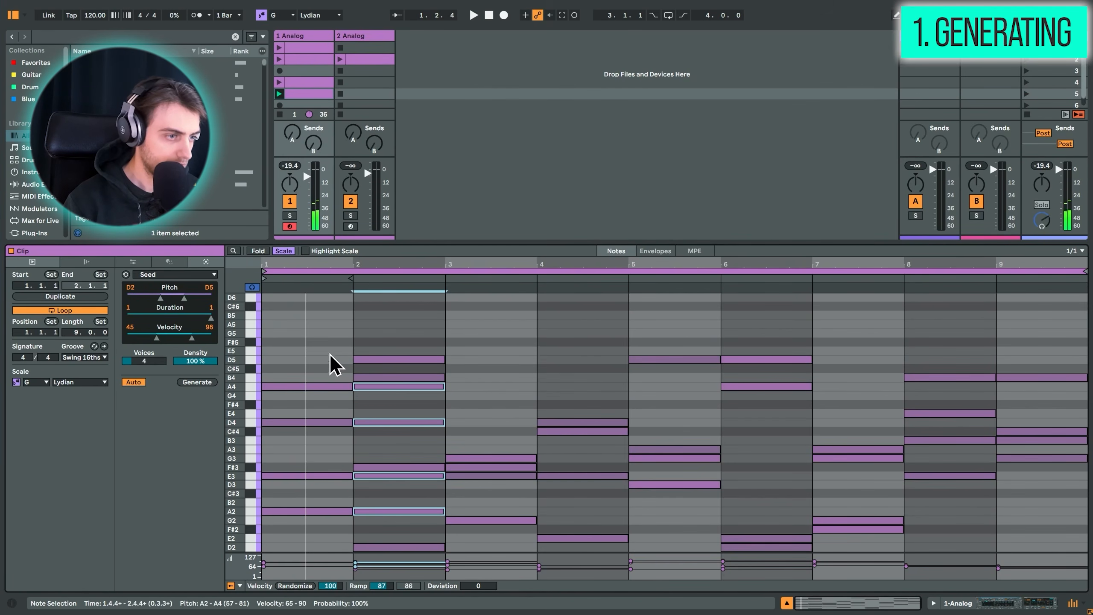
Copy the bar 1 chord into bar 2 of the fourth-slot clip and reselect all notes in the fifth-slot clip.
{"action": "left_click_drag", "start_coordinate": [328, 348], "coordinate": [322, 546]}
{"action": "left_click", "coordinate": [304, 82]}
{"action": "left_click", "coordinate": [594, 305]}
{"action": "left_click", "coordinate": [306, 96]}
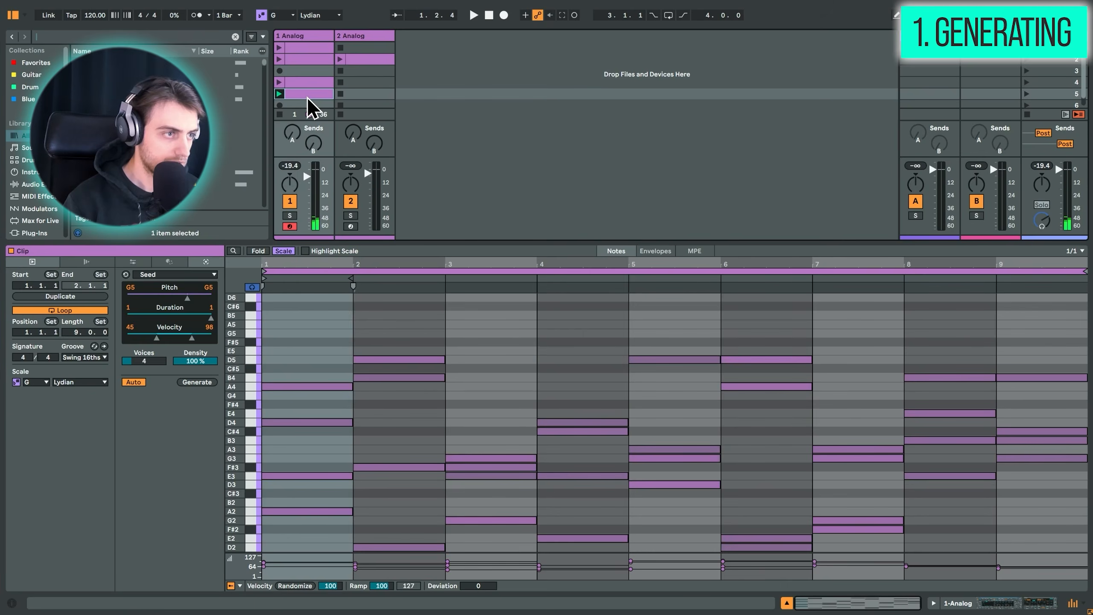
{"action": "key", "text": "ctrl+a"}
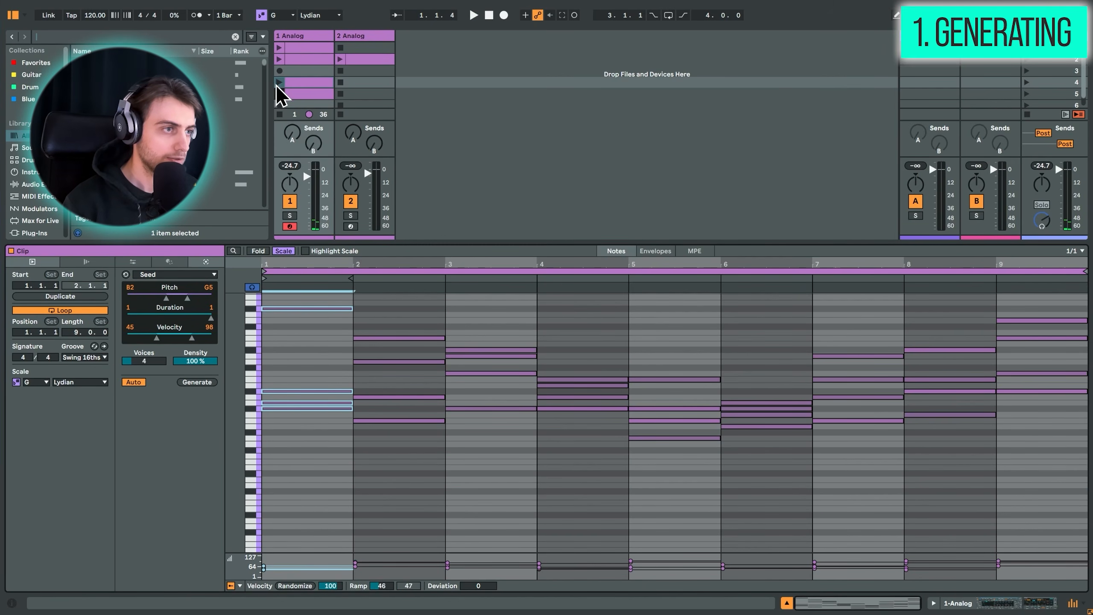
Launch the fourth-slot clip and listen to the whole nine-bar collection of chords.
{"action": "left_click", "coordinate": [279, 82]}
{"action": "left_click", "coordinate": [378, 317]}
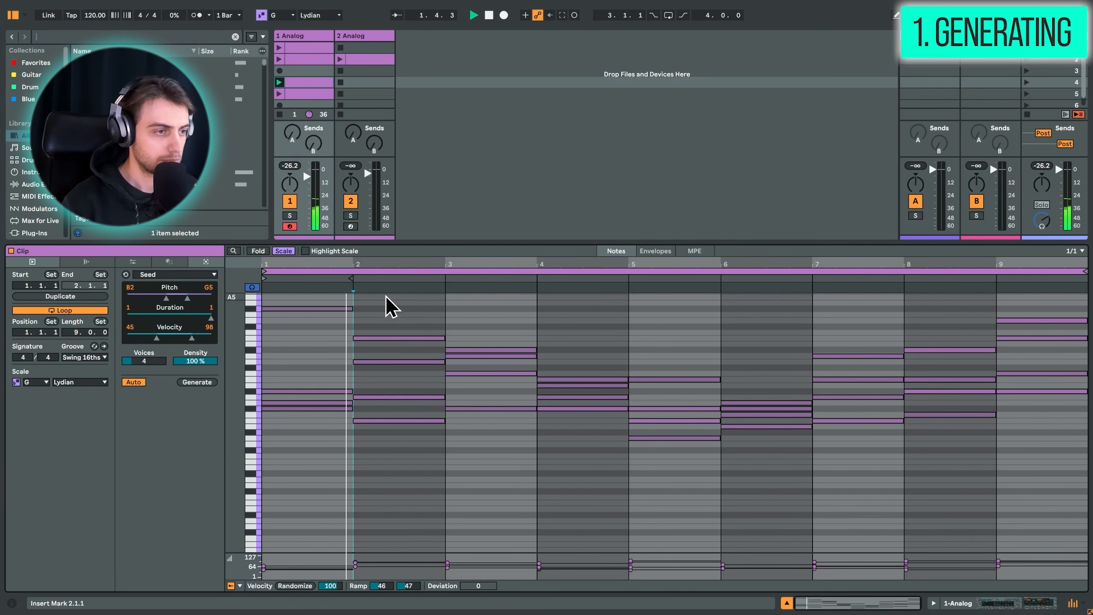
{"action": "left_click_drag", "start_coordinate": [252, 353], "coordinate": [267, 395]}
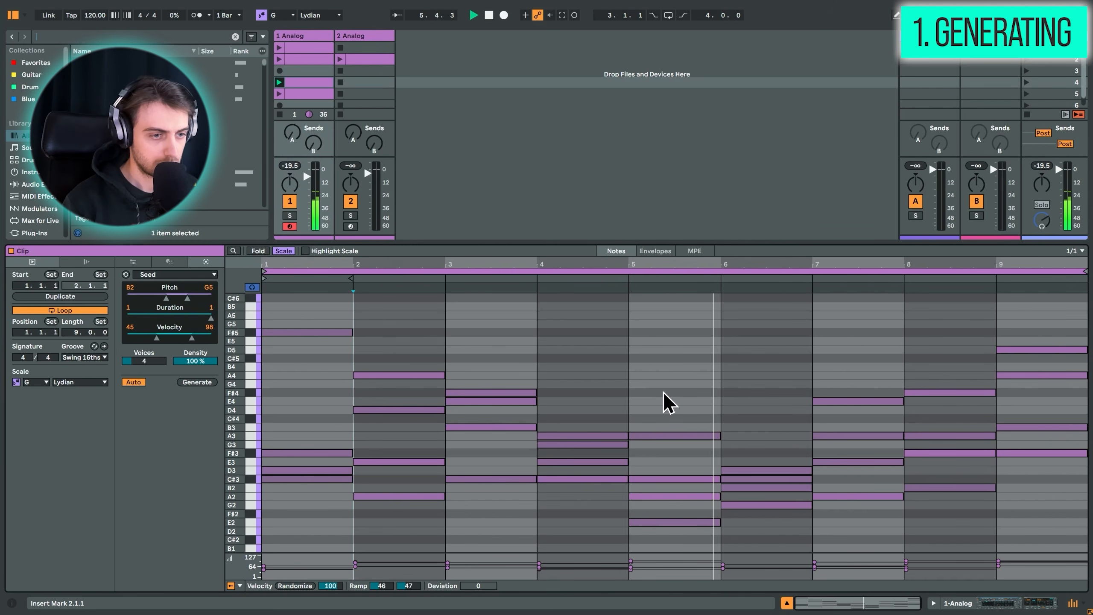
{"action": "left_click", "coordinate": [827, 356]}
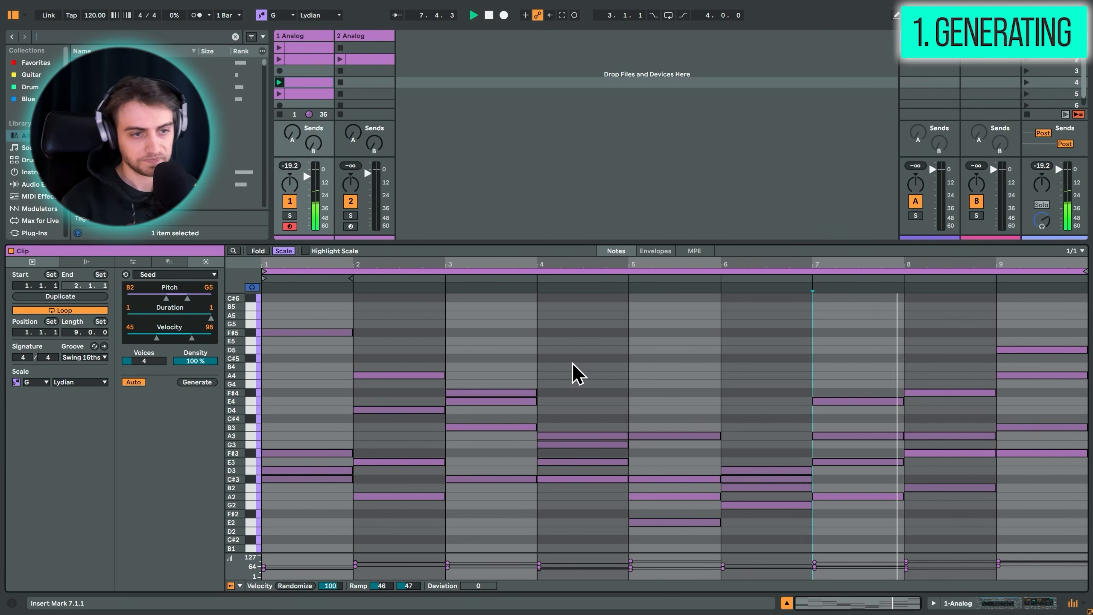
{"action": "left_click", "coordinate": [691, 358]}
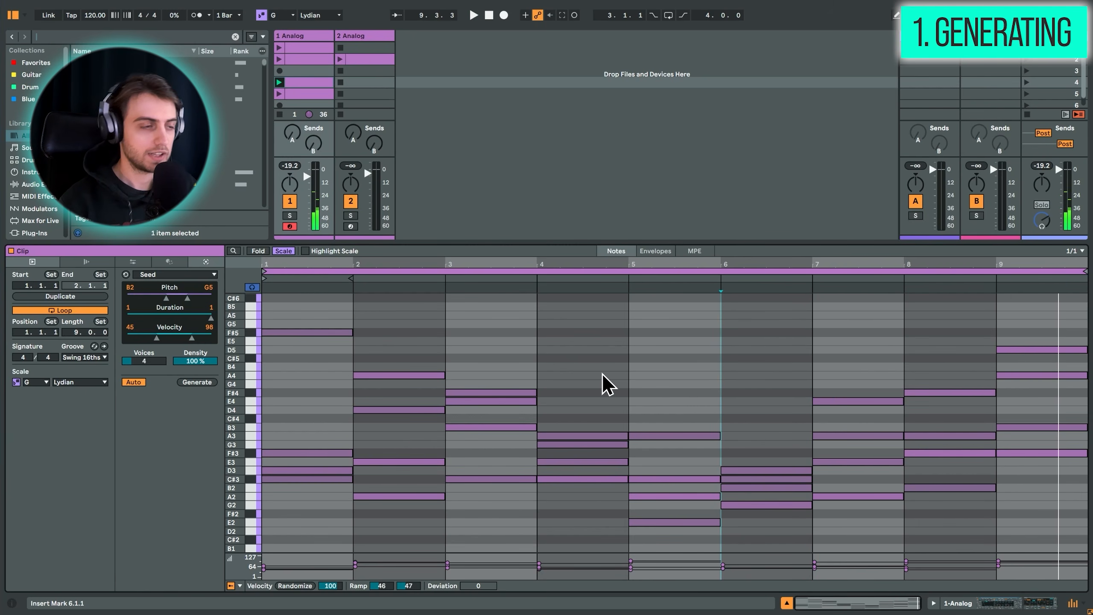
Try the bar 1 chord of the fourth-slot clip one scale step lower.
{"action": "left_click", "coordinate": [304, 86]}
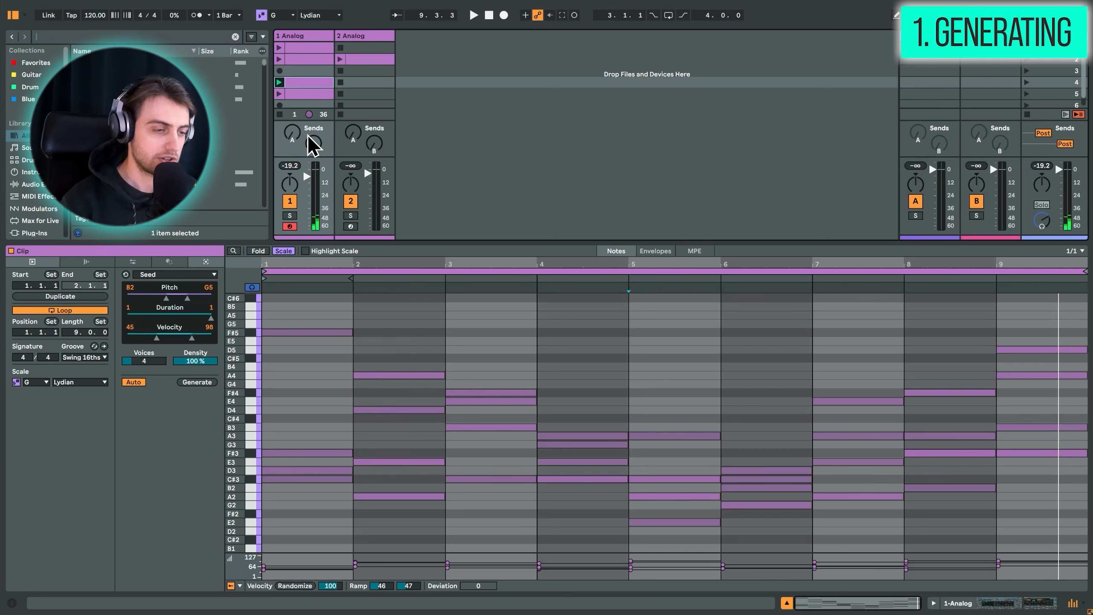
{"action": "left_click", "coordinate": [514, 353]}
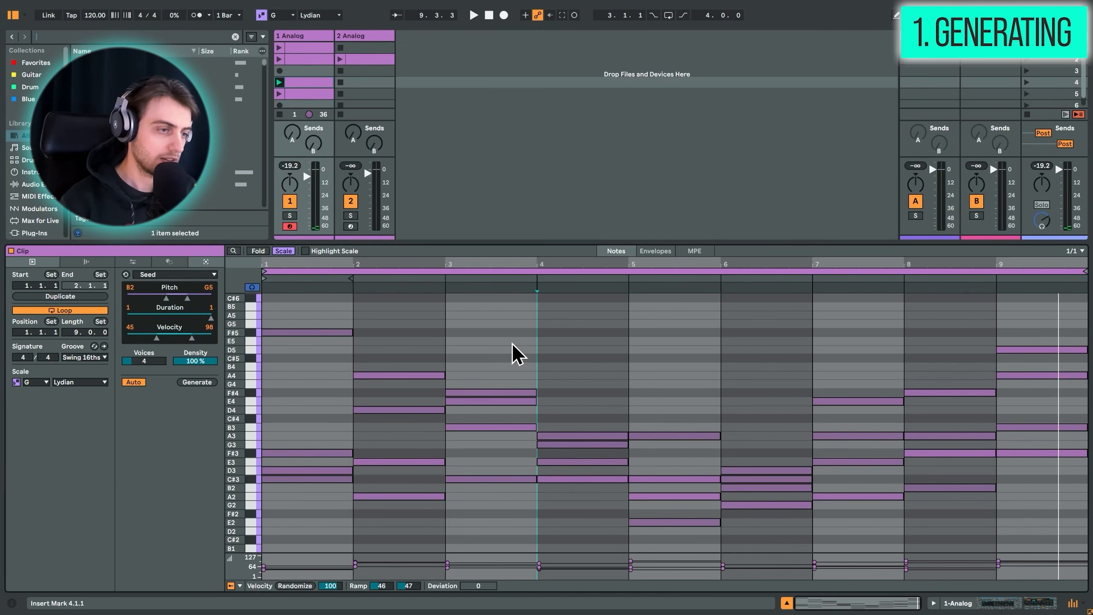
{"action": "left_click_drag", "start_coordinate": [291, 548], "coordinate": [311, 153]}
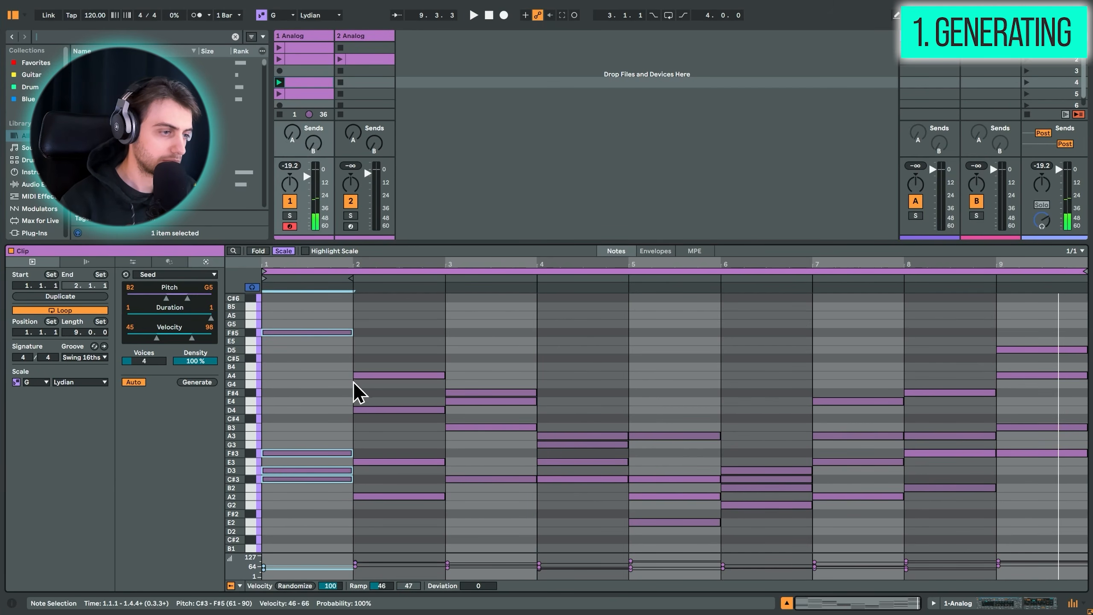
{"action": "key", "text": "Down"}
{"action": "left_click_drag", "start_coordinate": [284, 534], "coordinate": [275, 281]}
{"action": "key", "text": "Up"}
Shift the chords in bars 2, 4, 7 and 8 up one scale step, bars 5 and 6 up two, and bars 3 and 9 down one.
{"action": "left_click_drag", "start_coordinate": [383, 537], "coordinate": [407, 275]}
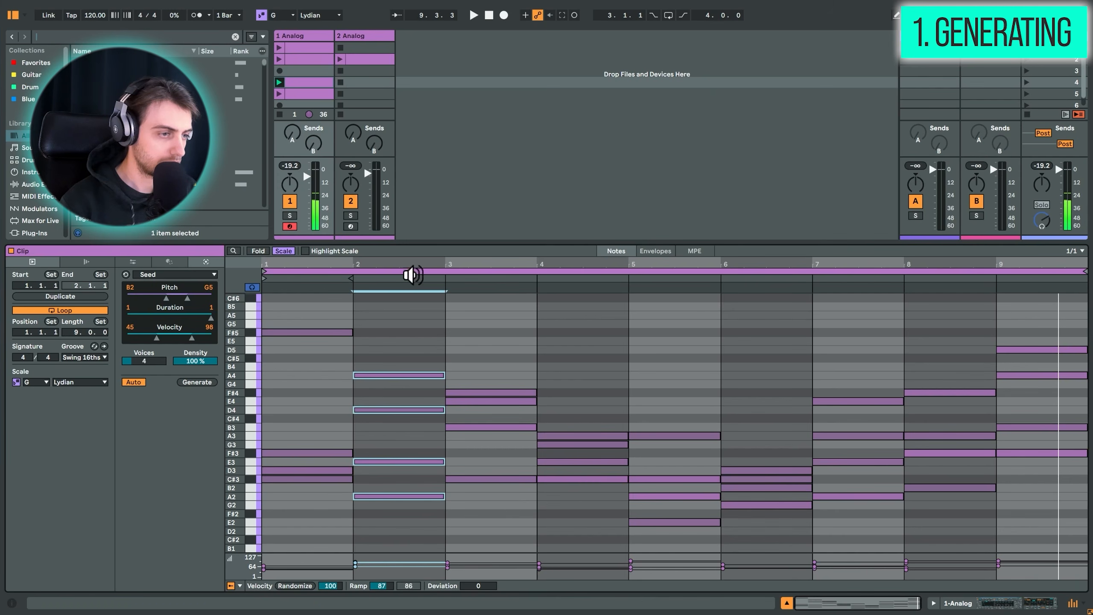
{"action": "key", "text": "Up"}
{"action": "left_click_drag", "start_coordinate": [456, 517], "coordinate": [537, 387]}
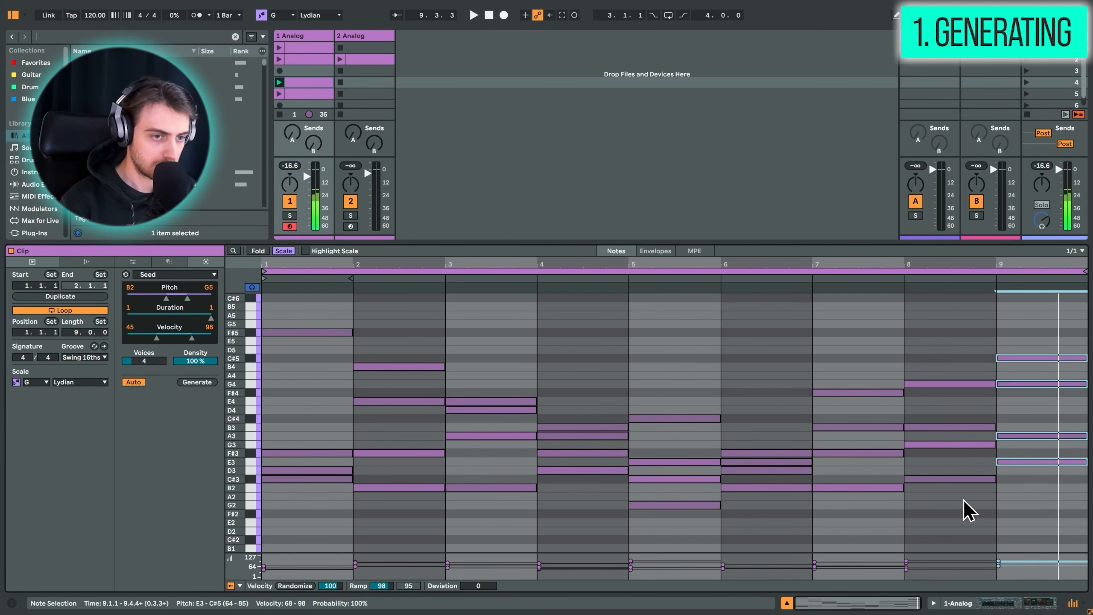
Audition the shifted chords individually by selecting each bar's notes from bar 7 back to bar 1.
{"action": "left_click_drag", "start_coordinate": [869, 347], "coordinate": [871, 551]}
{"action": "left_click_drag", "start_coordinate": [781, 510], "coordinate": [742, 387]}
{"action": "left_click_drag", "start_coordinate": [676, 361], "coordinate": [656, 531]}
{"action": "left_click_drag", "start_coordinate": [598, 525], "coordinate": [568, 366]}
{"action": "left_click_drag", "start_coordinate": [512, 335], "coordinate": [494, 540]}
{"action": "left_click_drag", "start_coordinate": [409, 521], "coordinate": [371, 319]}
{"action": "left_click_drag", "start_coordinate": [327, 303], "coordinate": [300, 538]}
Copy the fourth-slot clip into the Arrangement on track 1 Analog at bar 11 and toggle the note editor's Scale view.
{"action": "left_click", "coordinate": [446, 360]}
{"action": "left_click", "coordinate": [296, 83]}
{"action": "key", "text": "Tab"}
{"action": "left_click_drag", "start_coordinate": [296, 83], "coordinate": [380, 96]}
{"action": "key", "text": "shift+Tab"}
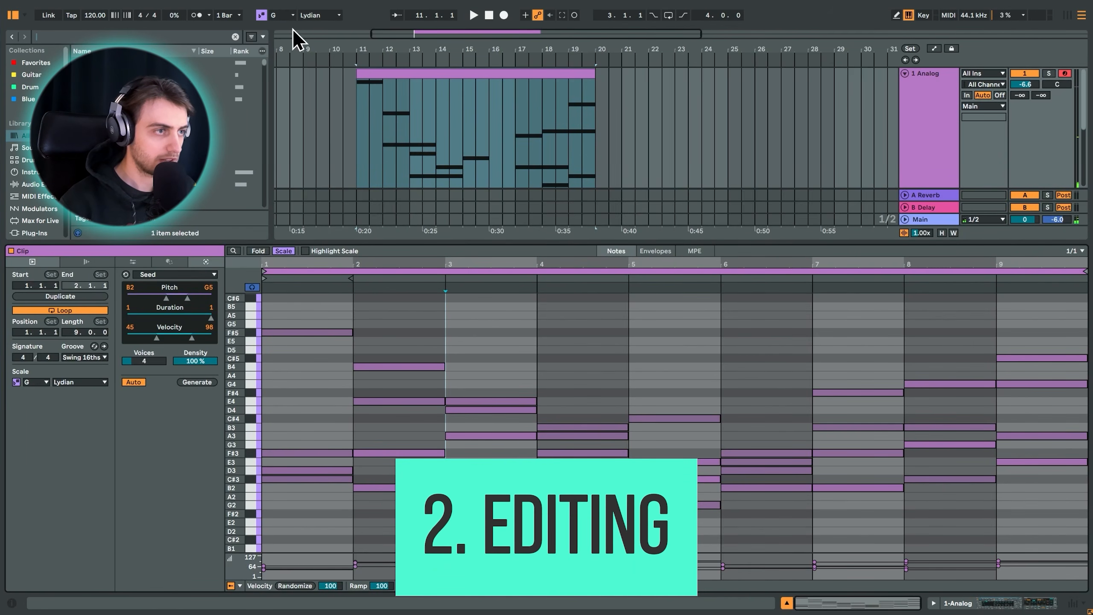
{"action": "left_click", "coordinate": [283, 250]}
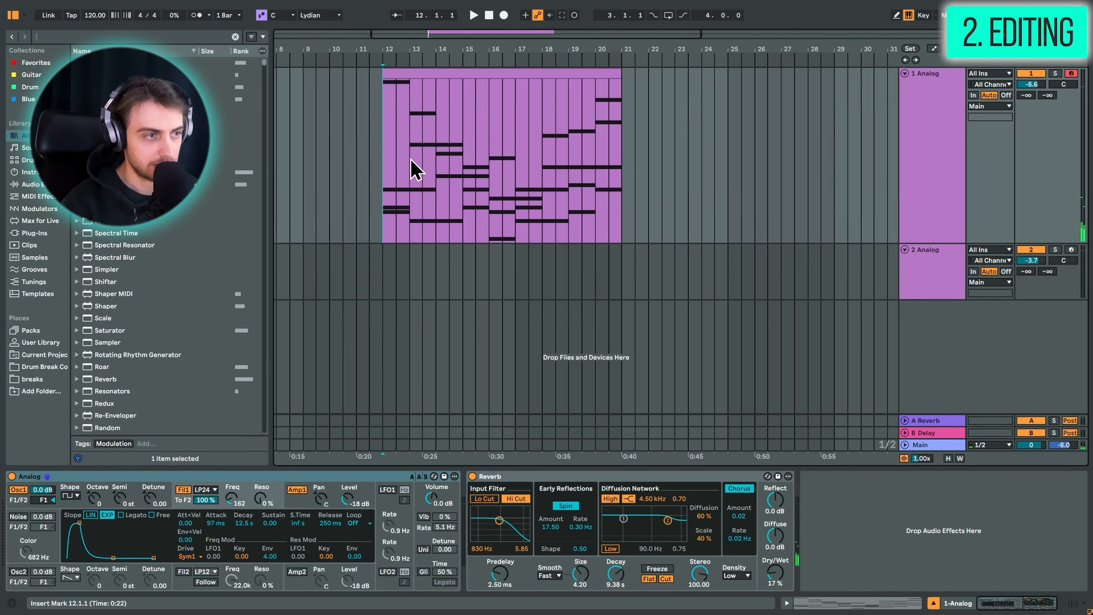
Set the Arrangement grid to one bar and split the track 1 clip at every bar line into one-bar chord clips.
{"action": "key", "text": "space"}
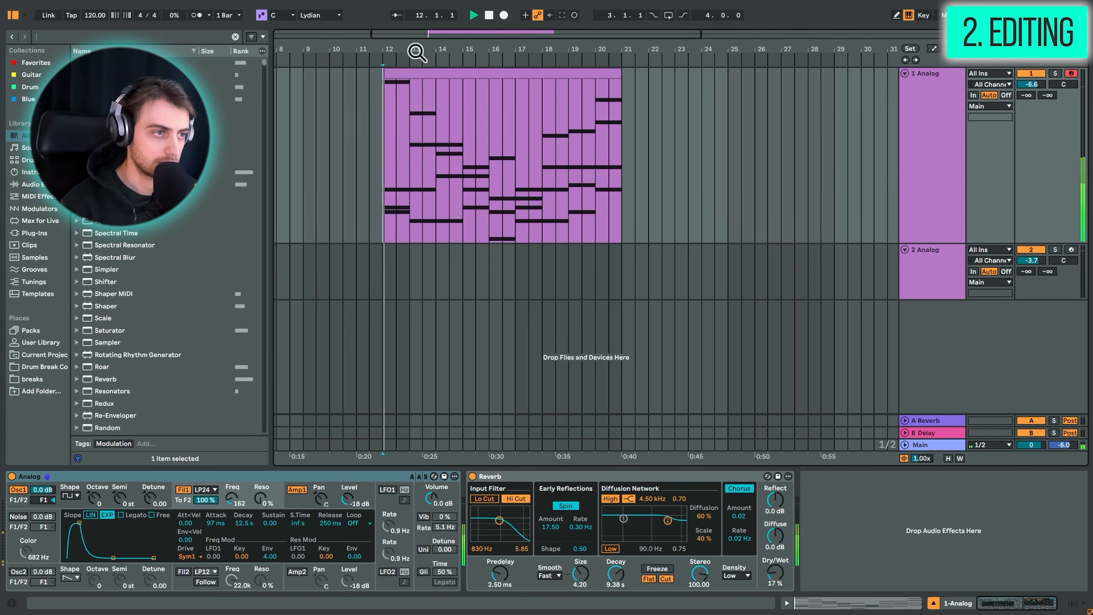
{"action": "left_click_drag", "start_coordinate": [418, 49], "coordinate": [356, 145]}
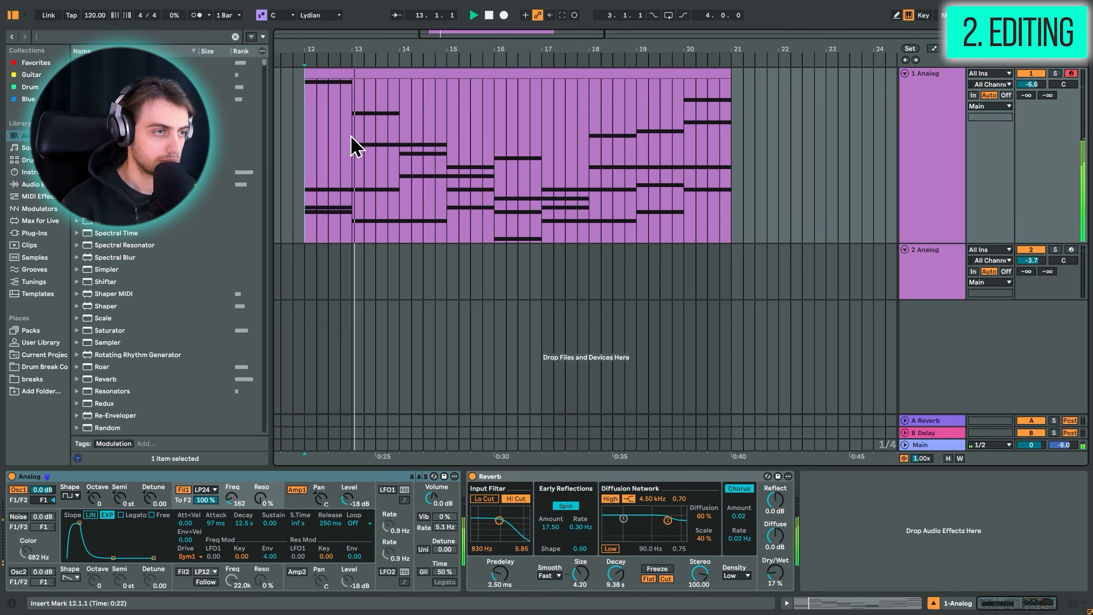
{"action": "key", "text": "super+2"}
{"action": "key", "text": "super+2"}
{"action": "left_click", "coordinate": [374, 146]}
{"action": "key", "text": "End"}
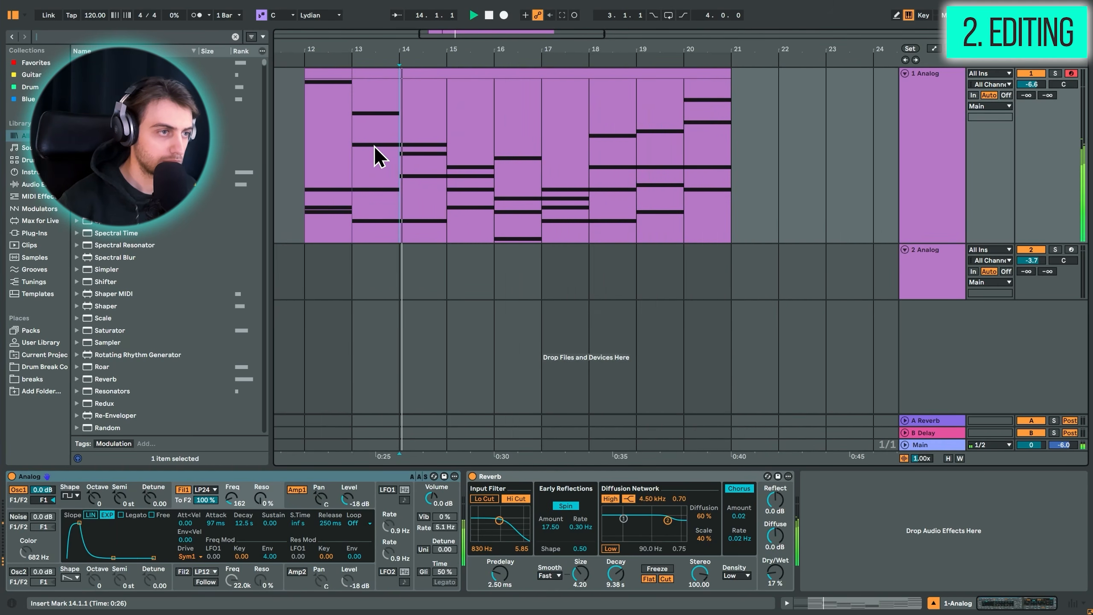
{"action": "key", "text": "space"}
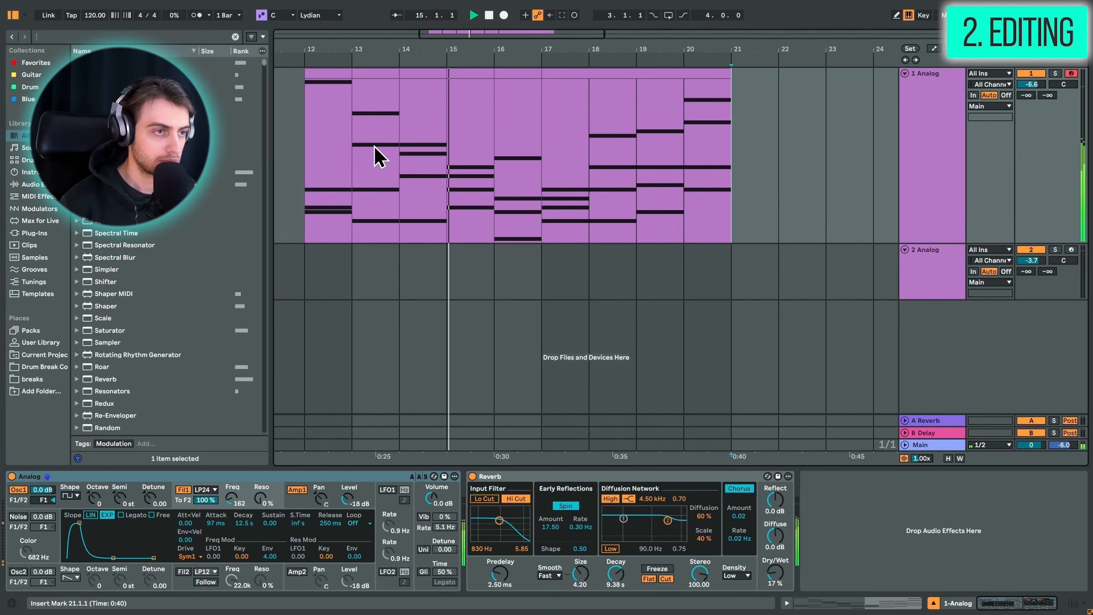
{"action": "left_click", "coordinate": [380, 156]}
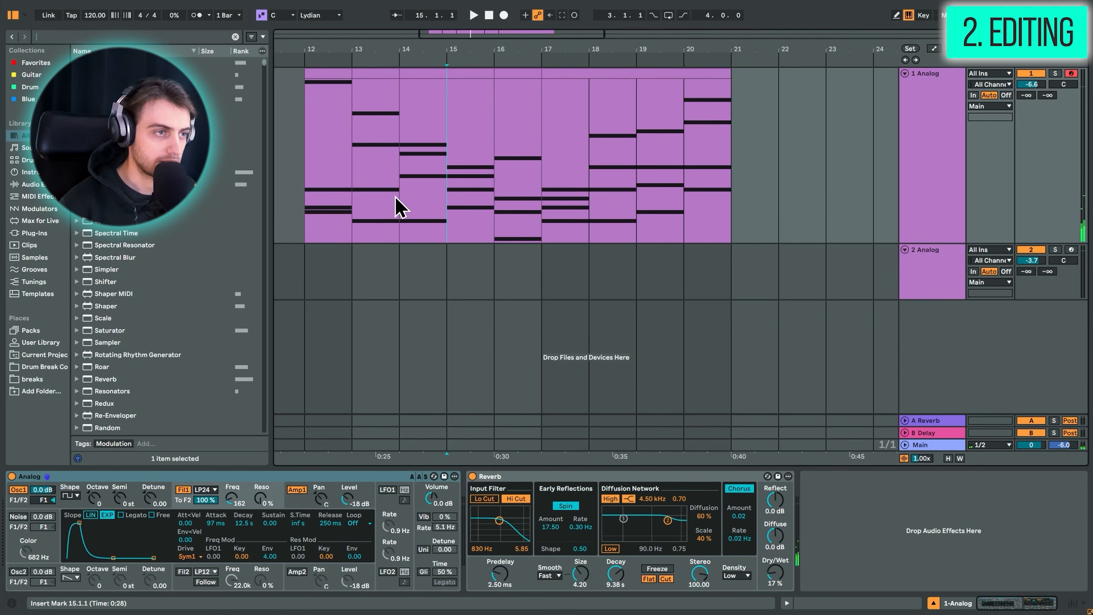
{"action": "key", "text": "Right"}
{"action": "key", "text": "Right"}
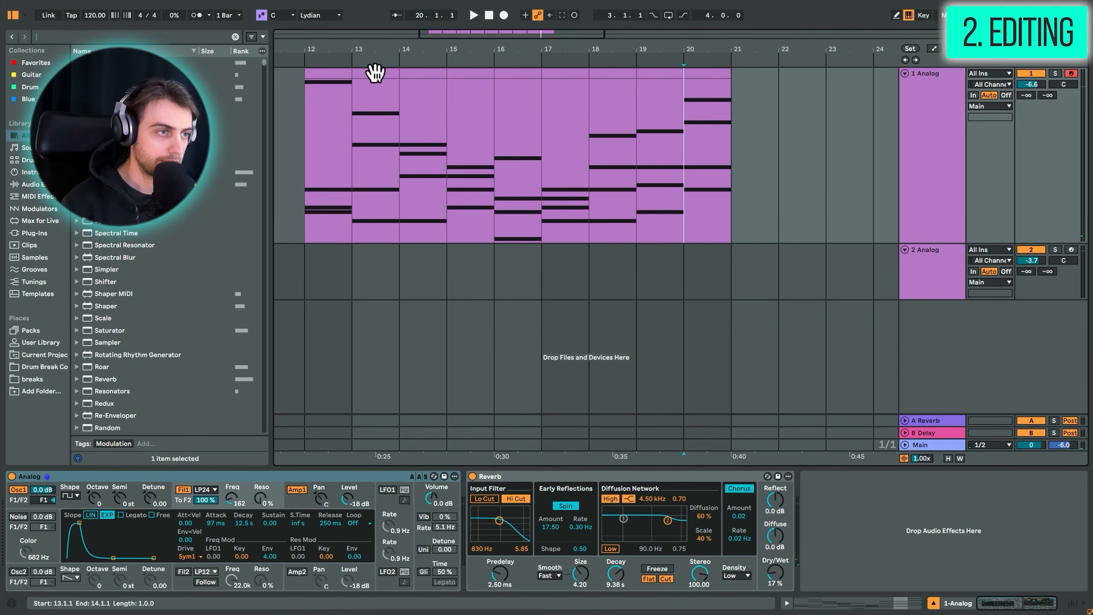
Move the bar 13 chord clip to bar 21 and play it.
{"action": "left_click_drag", "start_coordinate": [374, 73], "coordinate": [769, 114]}
{"action": "key", "text": "space"}
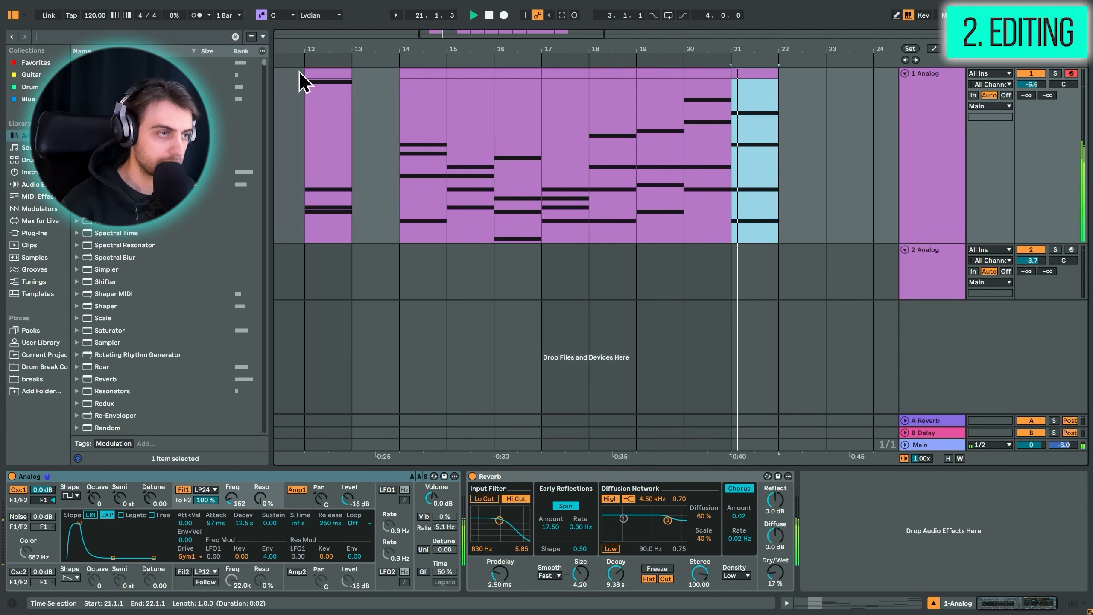
{"action": "key", "text": "space"}
Audition the one-bar chord clips at bars 12 and 14 through 18 one at a time.
{"action": "left_click", "coordinate": [315, 73]}
{"action": "key", "text": "space"}
{"action": "key", "text": "space"}
{"action": "left_click", "coordinate": [420, 73]}
{"action": "key", "text": "space"}
{"action": "key", "text": "space"}
{"action": "left_click", "coordinate": [485, 73]}
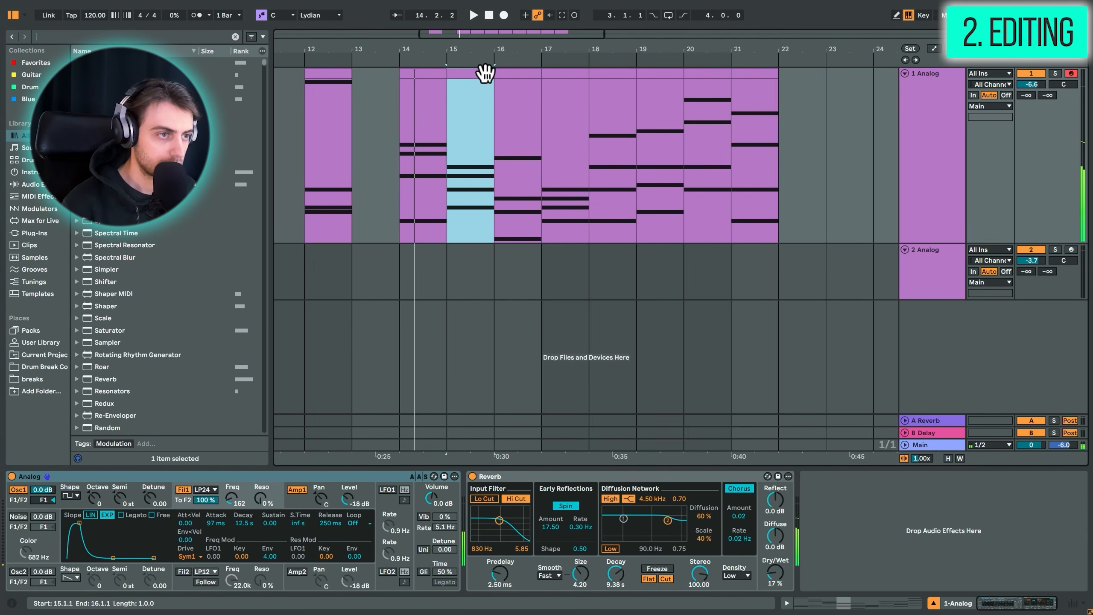
{"action": "key", "text": "space"}
{"action": "left_click", "coordinate": [517, 74]}
{"action": "key", "text": "space"}
{"action": "key", "text": "space"}
{"action": "left_click", "coordinate": [565, 75]}
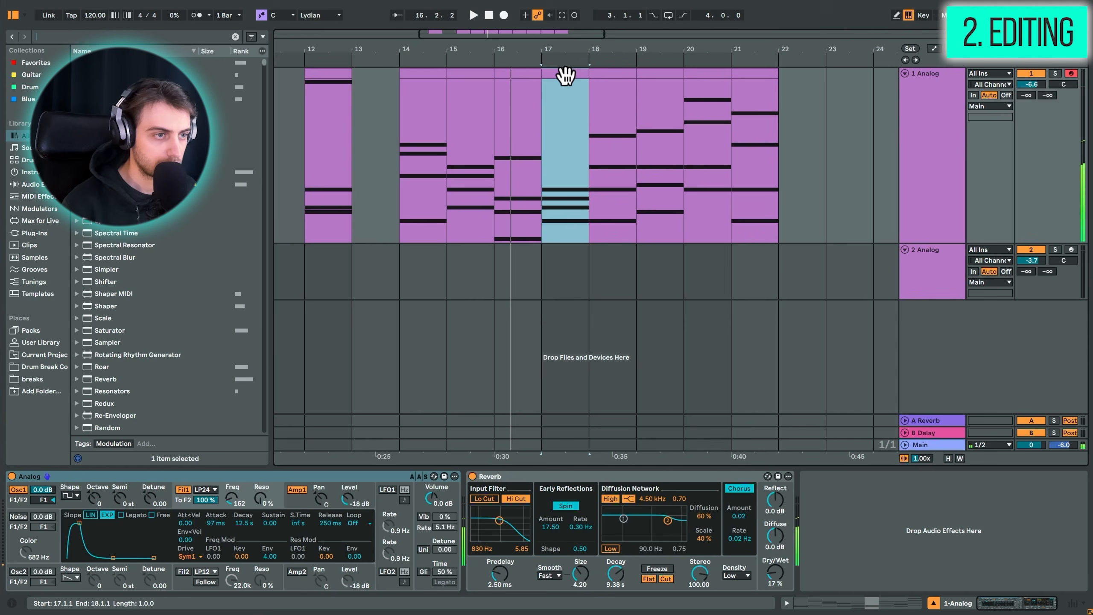
{"action": "key", "text": "space"}
{"action": "left_click", "coordinate": [615, 74]}
{"action": "key", "text": "space"}
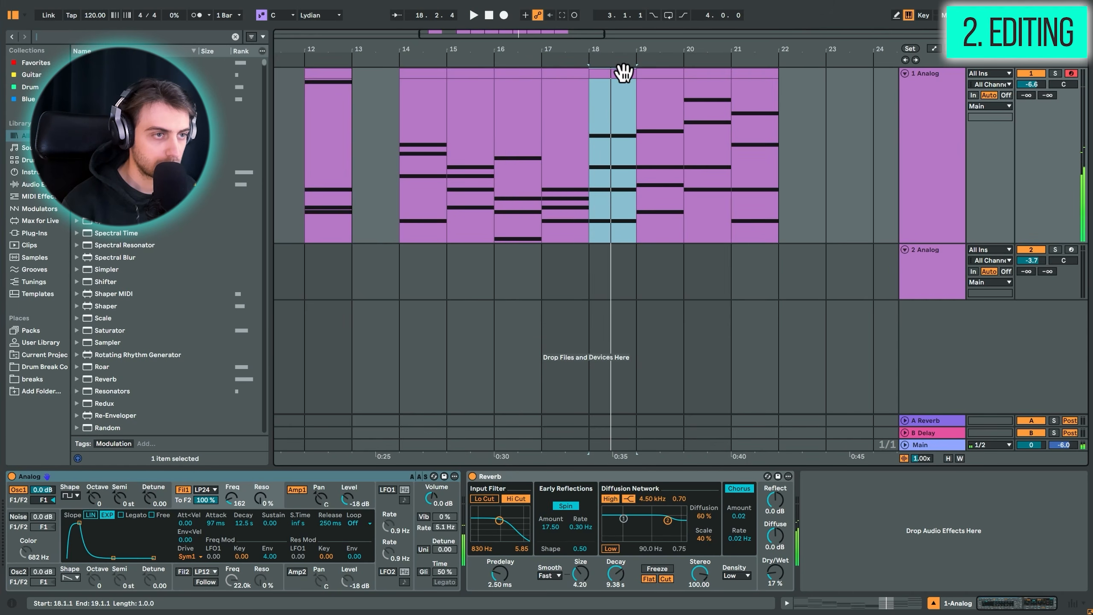
{"action": "key", "text": "space"}
Move the chord clips at bars 18, 15, 20, 12 and 21 to bars 23, 25, 27, 29 and 31.
{"action": "left_click_drag", "start_coordinate": [623, 73], "coordinate": [881, 120]}
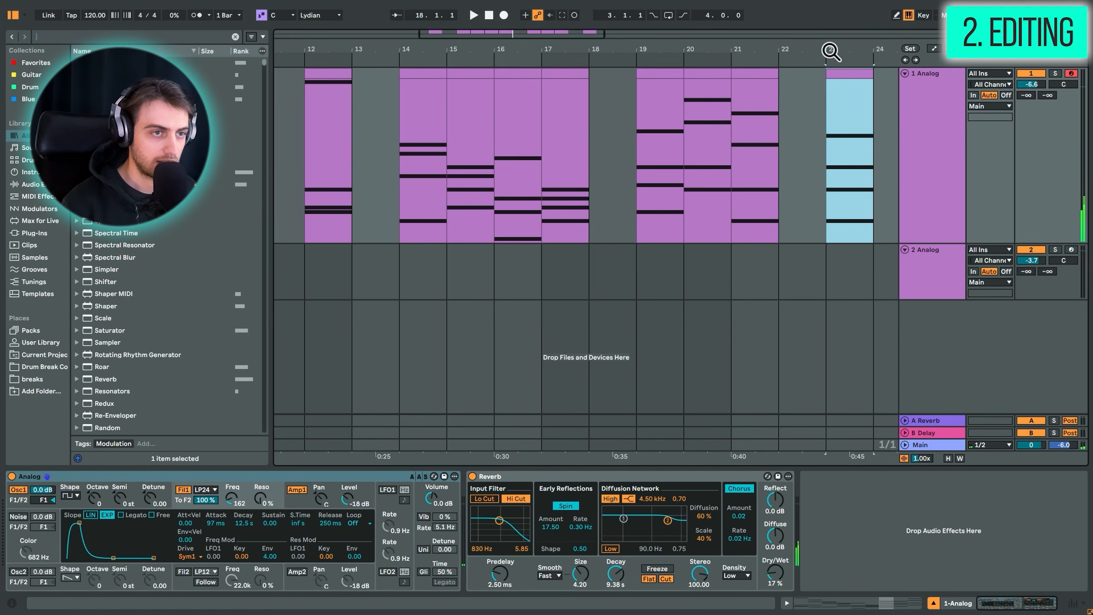
{"action": "left_click_drag", "start_coordinate": [830, 51], "coordinate": [635, 54]}
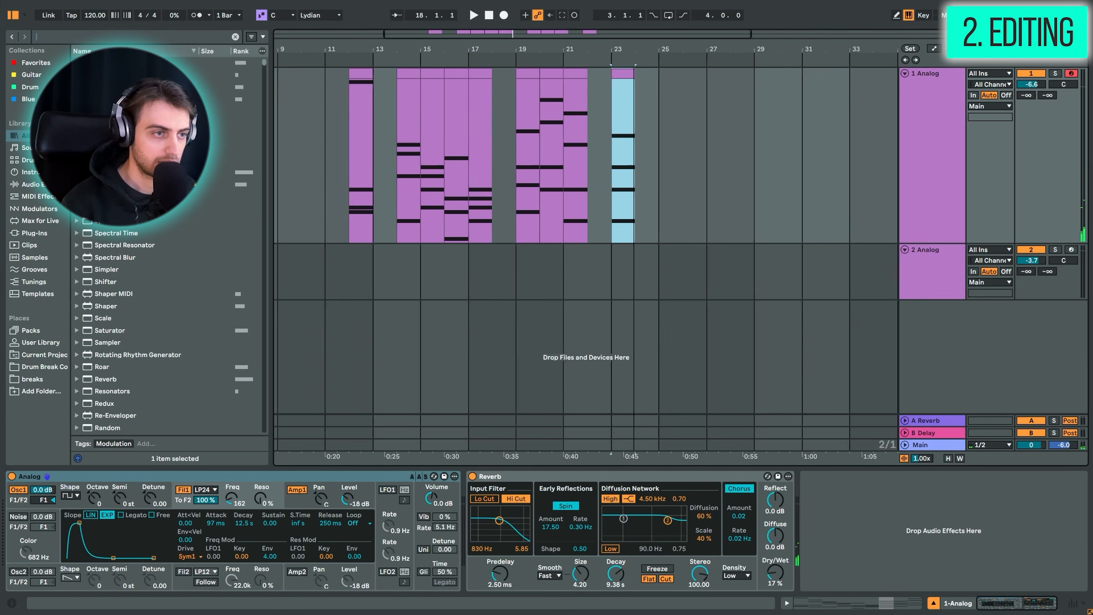
{"action": "left_click", "coordinate": [419, 74]}
{"action": "key", "text": "space"}
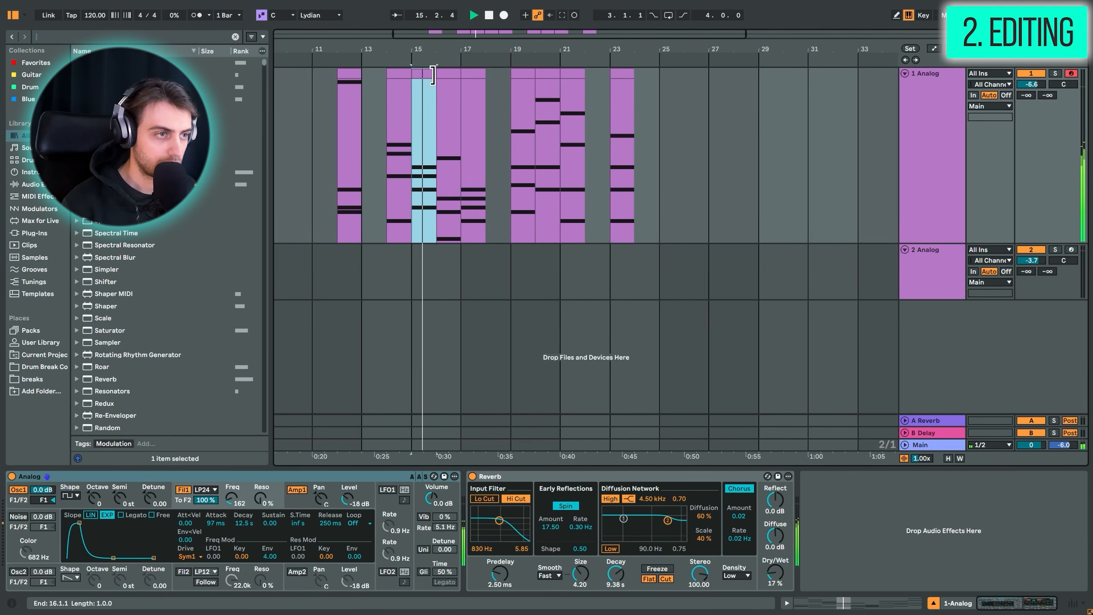
{"action": "key", "text": "space"}
{"action": "left_click_drag", "start_coordinate": [429, 74], "coordinate": [639, 98]}
{"action": "left_click", "coordinate": [452, 90]}
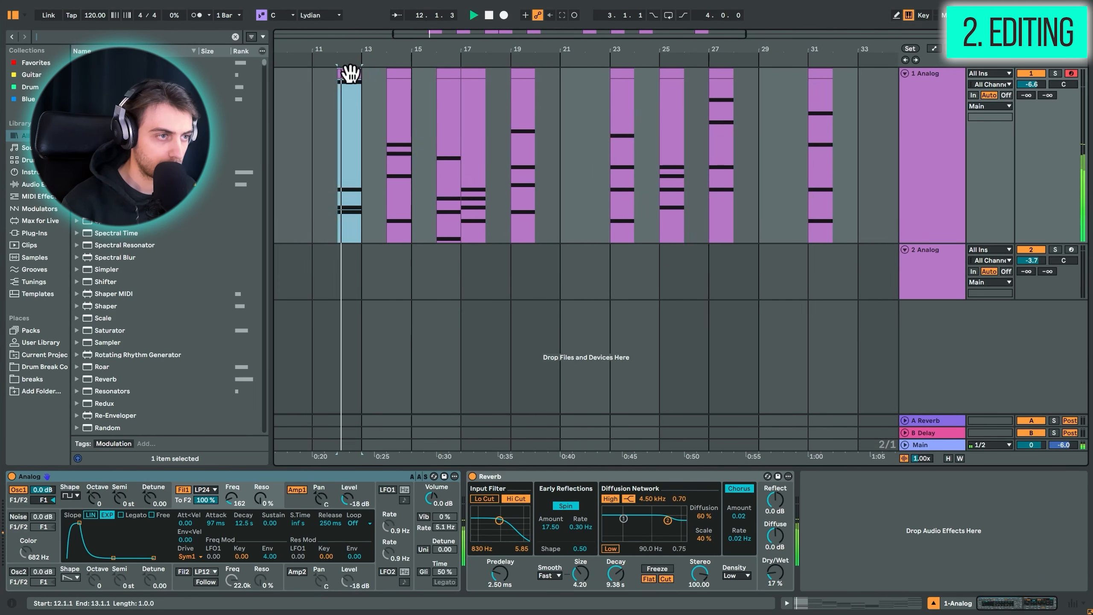
{"action": "left_click_drag", "start_coordinate": [352, 74], "coordinate": [773, 102]}
{"action": "left_click", "coordinate": [774, 103]}
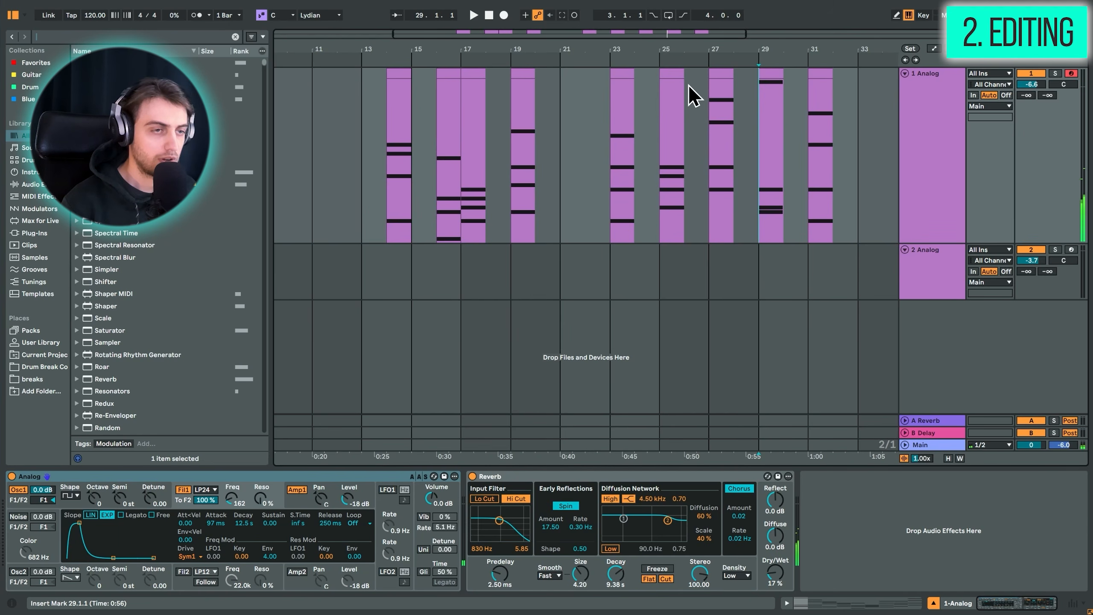
Close the gaps after bar 23 by moving the chord clips at bars 25, 27 and 29 to bars 24, 25 and 26.
{"action": "left_click_drag", "start_coordinate": [672, 50], "coordinate": [457, 75]}
{"action": "left_click", "coordinate": [610, 85]}
{"action": "key", "text": "Left"}
{"action": "key", "text": "Left"}
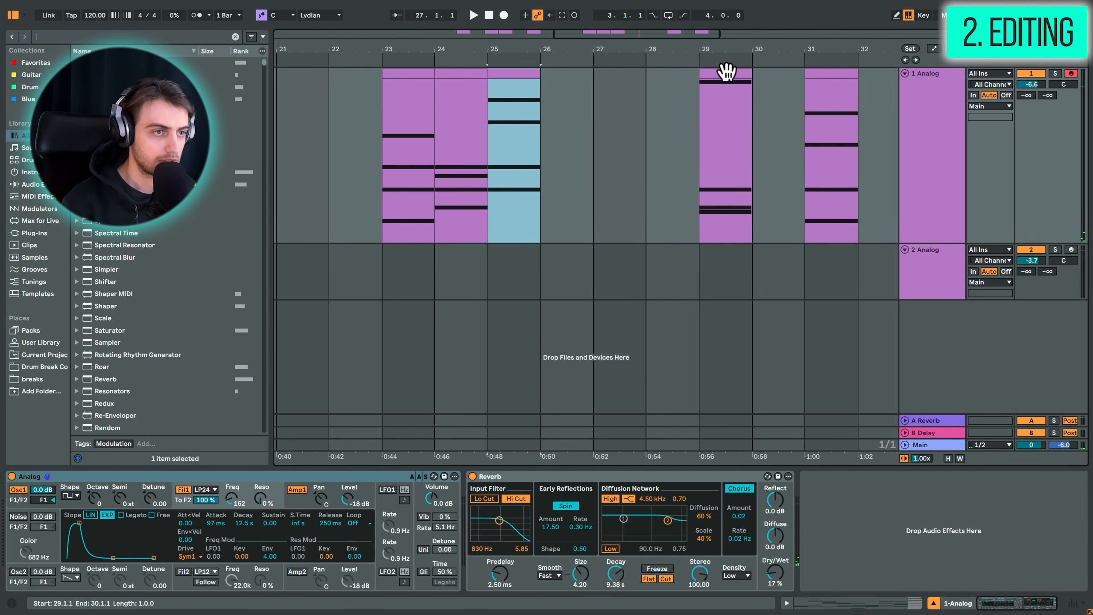
{"action": "left_click_drag", "start_coordinate": [727, 71], "coordinate": [589, 102]}
Consolidate the four adjacent chord clips in bars 23 to 26 into one clip.
{"action": "left_click", "coordinate": [411, 78], "text": "shift"}
{"action": "right_click", "coordinate": [576, 71]}
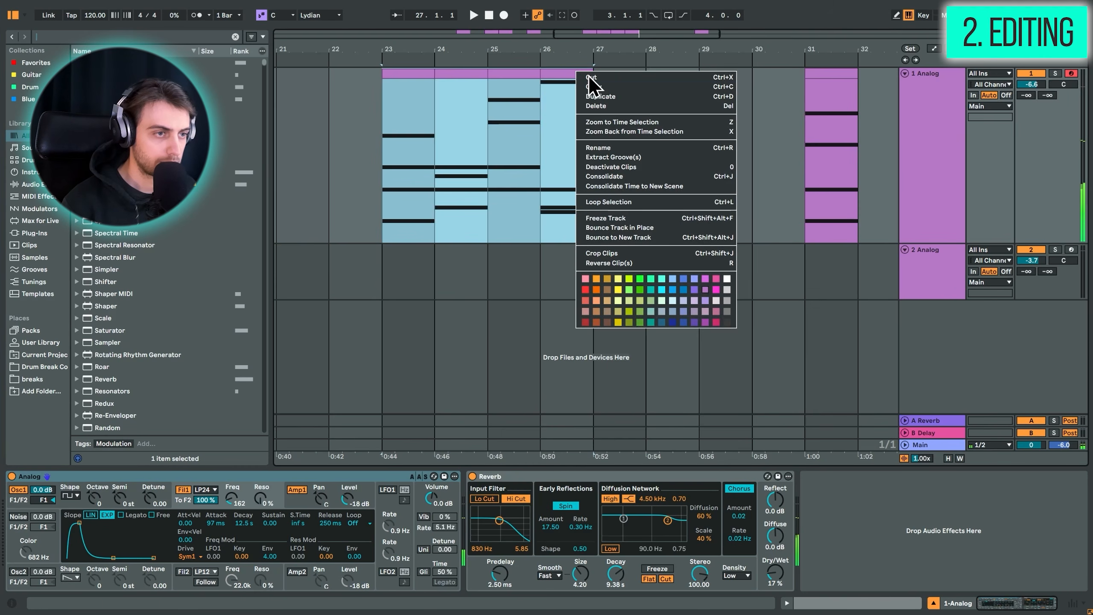
{"action": "left_click", "coordinate": [645, 178]}
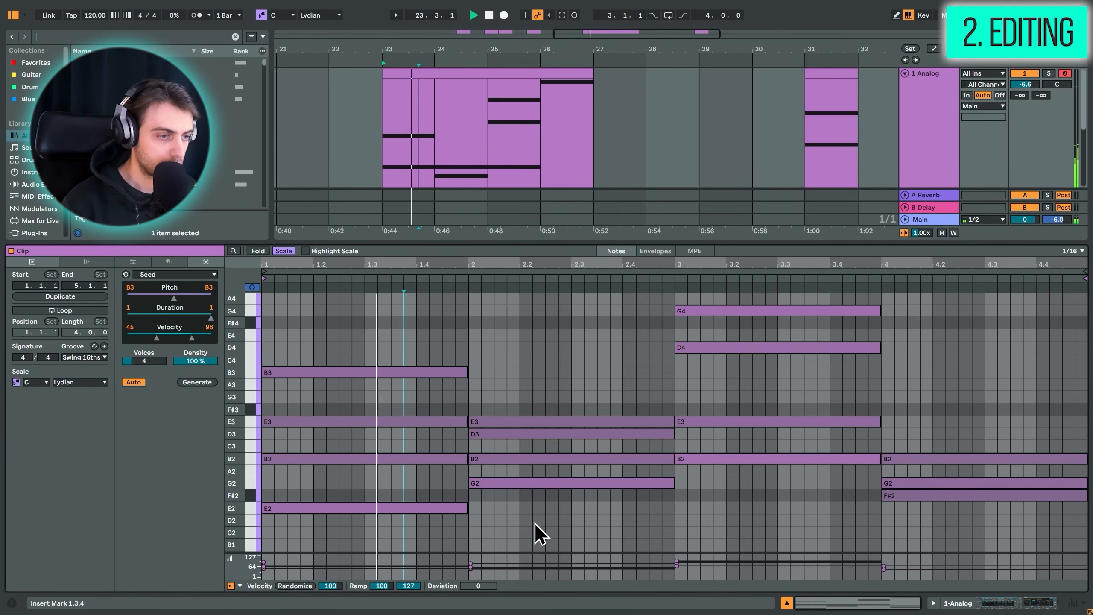
Raise the second bar's chord in the consolidated clip four scale steps to D3, F#3, A3 and B3.
{"action": "left_click_drag", "start_coordinate": [537, 534], "coordinate": [526, 353]}
{"action": "key", "text": "space"}
{"action": "key", "text": "Up"}
{"action": "key", "text": "Up"}
{"action": "key", "text": "Up"}
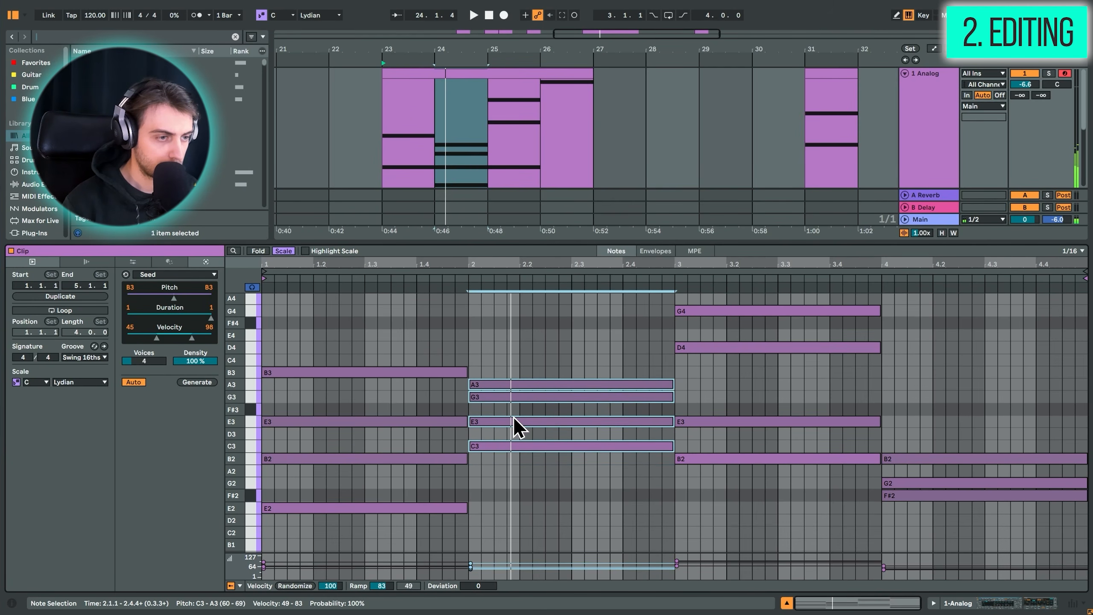
{"action": "key", "text": "Up"}
{"action": "key", "text": "space"}
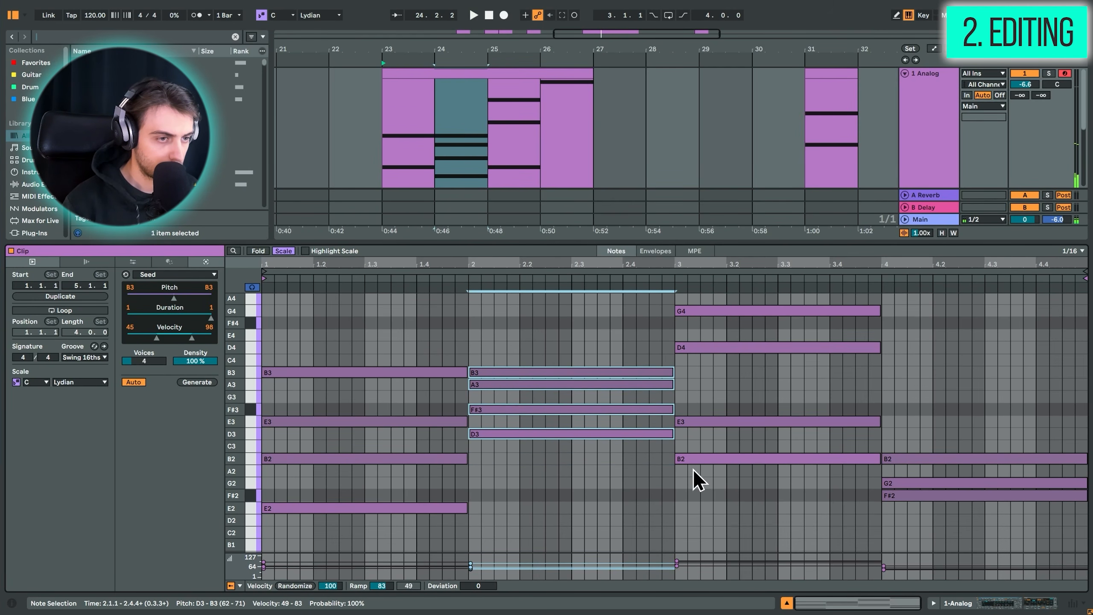
Lower the third bar's chord five scale steps to D2, G2, F#3 and B3.
{"action": "left_click_drag", "start_coordinate": [693, 470], "coordinate": [742, 227]}
{"action": "key", "text": "Down"}
{"action": "key", "text": "Down"}
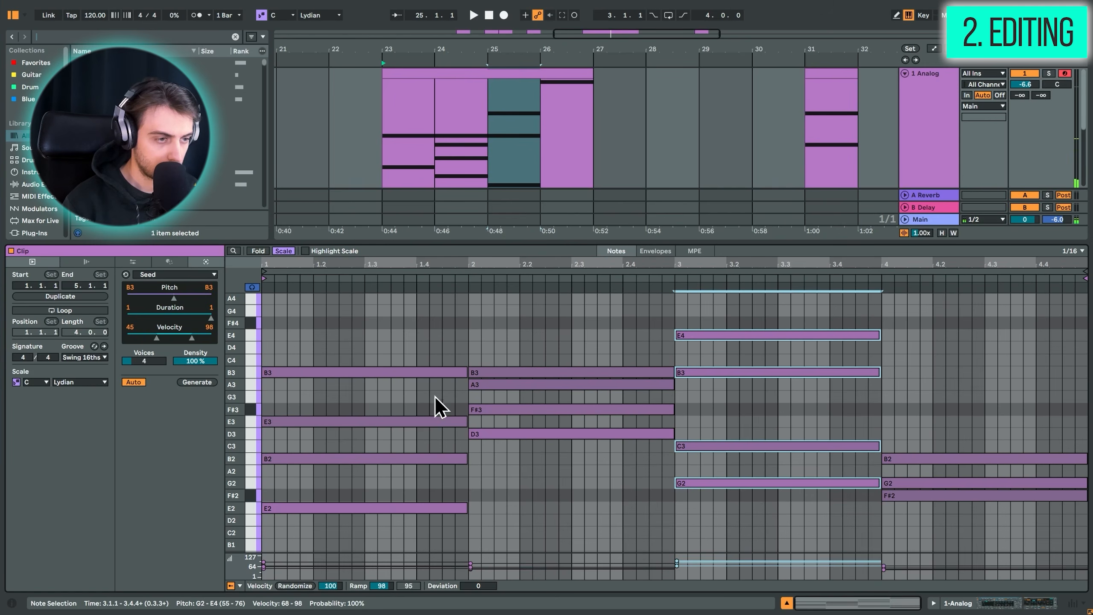
{"action": "left_click", "coordinate": [731, 351]}
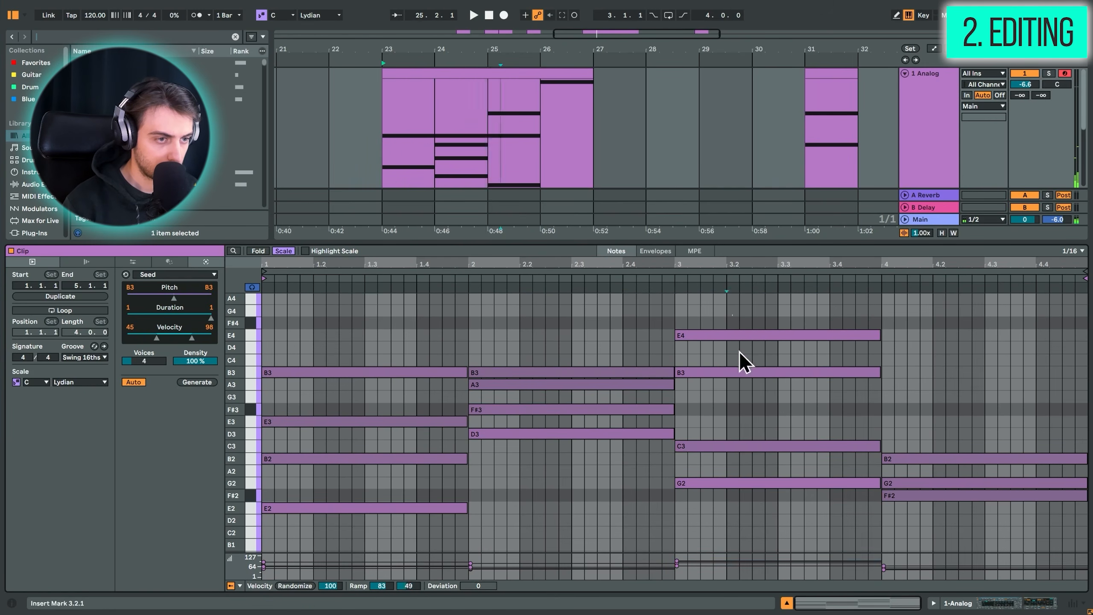
{"action": "left_click_drag", "start_coordinate": [744, 364], "coordinate": [708, 594]}
{"action": "key", "text": "Down"}
{"action": "key", "text": "Down"}
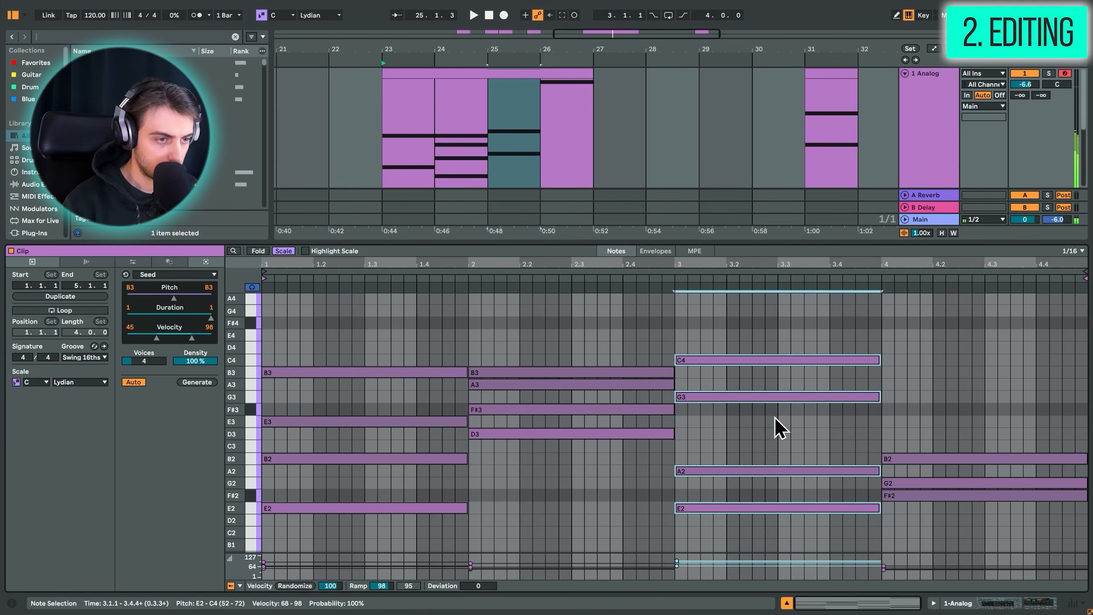
{"action": "key", "text": "Down"}
{"action": "key", "text": "Up"}
{"action": "key", "text": "Up"}
{"action": "key", "text": "Down"}
{"action": "key", "text": "Down"}
Audition the chords in the clip's first three bars by selecting each bar's notes.
{"action": "left_click_drag", "start_coordinate": [376, 327], "coordinate": [340, 547]}
{"action": "left_click_drag", "start_coordinate": [525, 323], "coordinate": [482, 547]}
{"action": "left_click_drag", "start_coordinate": [765, 327], "coordinate": [704, 609]}
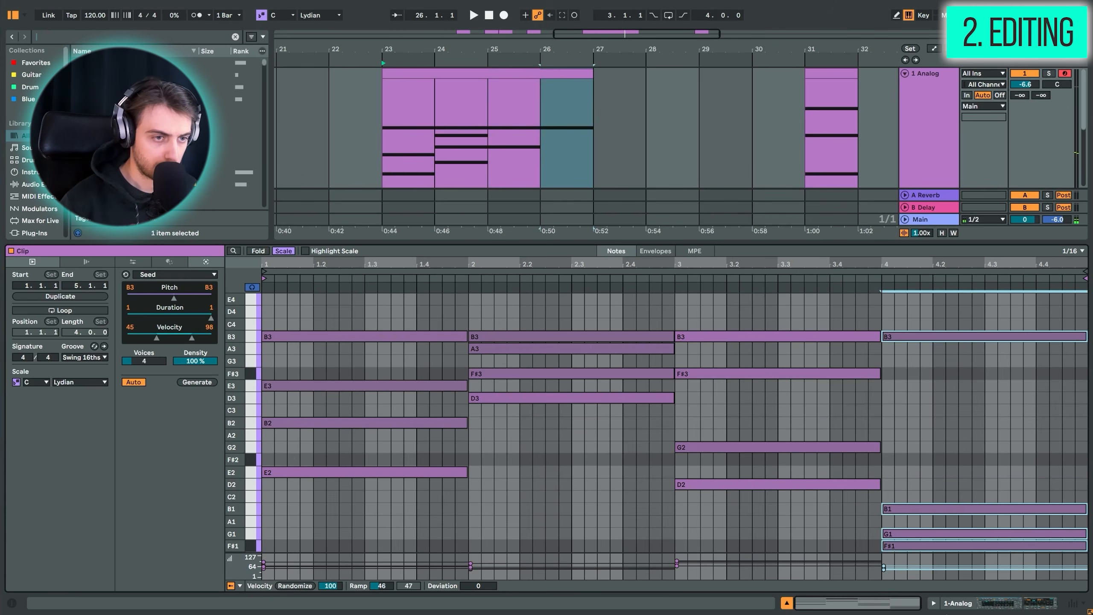
Transpose the fourth bar's chord in scale steps to D2, E2, G2 and G4.
{"action": "key", "text": "Up"}
{"action": "key", "text": "Up"}
{"action": "key", "text": "Up"}
{"action": "key", "text": "Up"}
{"action": "key", "text": "Up"}
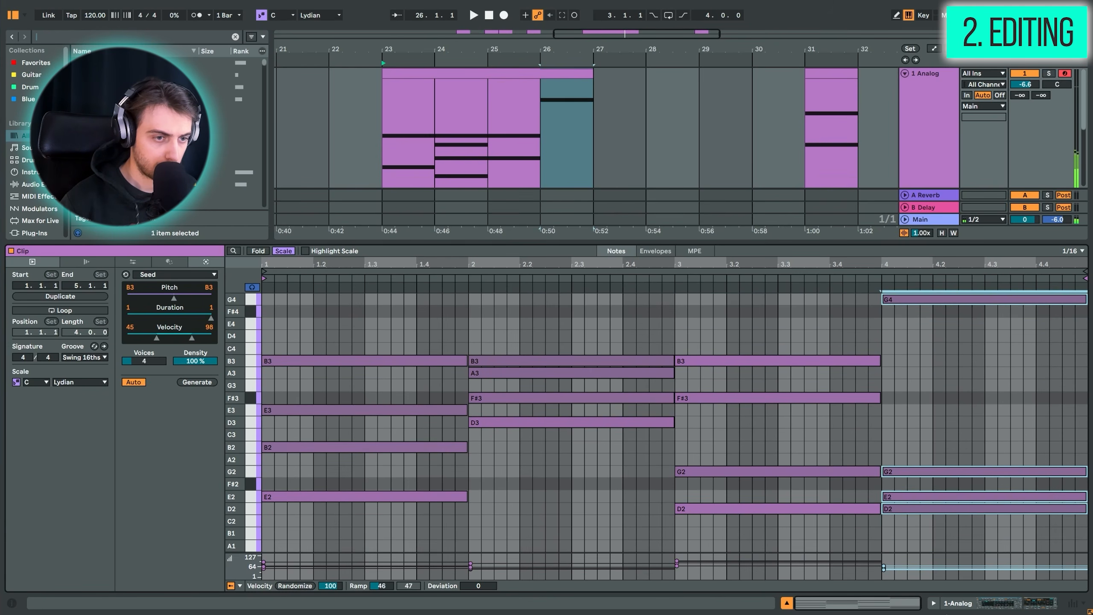
Lower only the top note of the fourth bar's chord to C4.
{"action": "left_click_drag", "start_coordinate": [945, 447], "coordinate": [943, 295]}
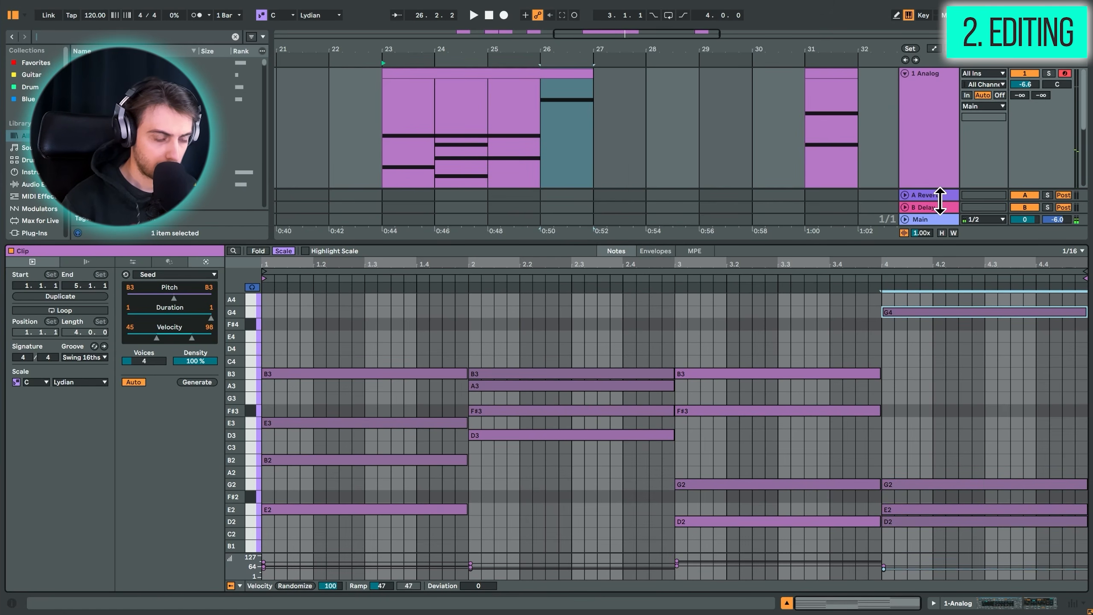
{"action": "key", "text": "Down"}
{"action": "key", "text": "Down"}
{"action": "key", "text": "Down"}
{"action": "key", "text": "Down"}
{"action": "key", "text": "Down"}
{"action": "key", "text": "Up"}
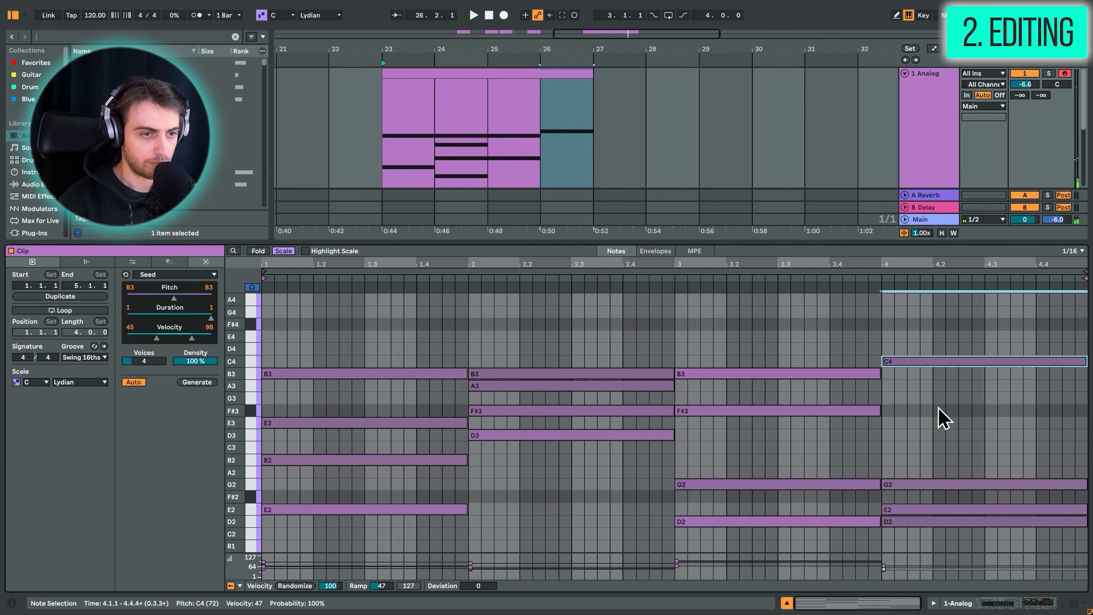
Select the consolidated clip in the Arrangement and play the four-chord progression from bar 23 to its end.
{"action": "left_click", "coordinate": [497, 73]}
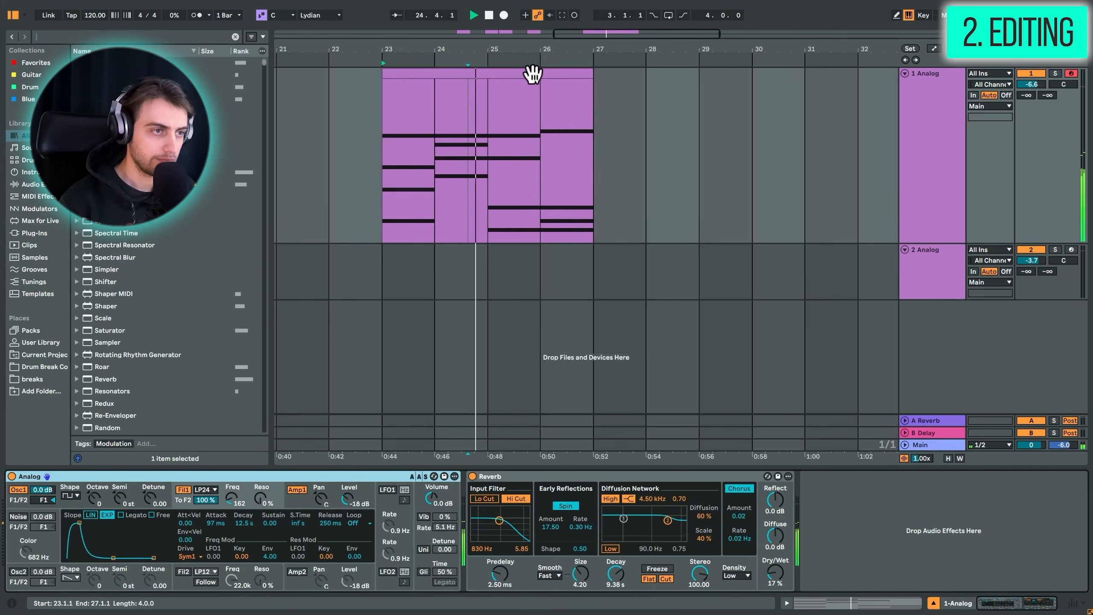
{"action": "left_click", "coordinate": [531, 71]}
{"action": "left_click_drag", "start_coordinate": [505, 50], "coordinate": [512, 44]}
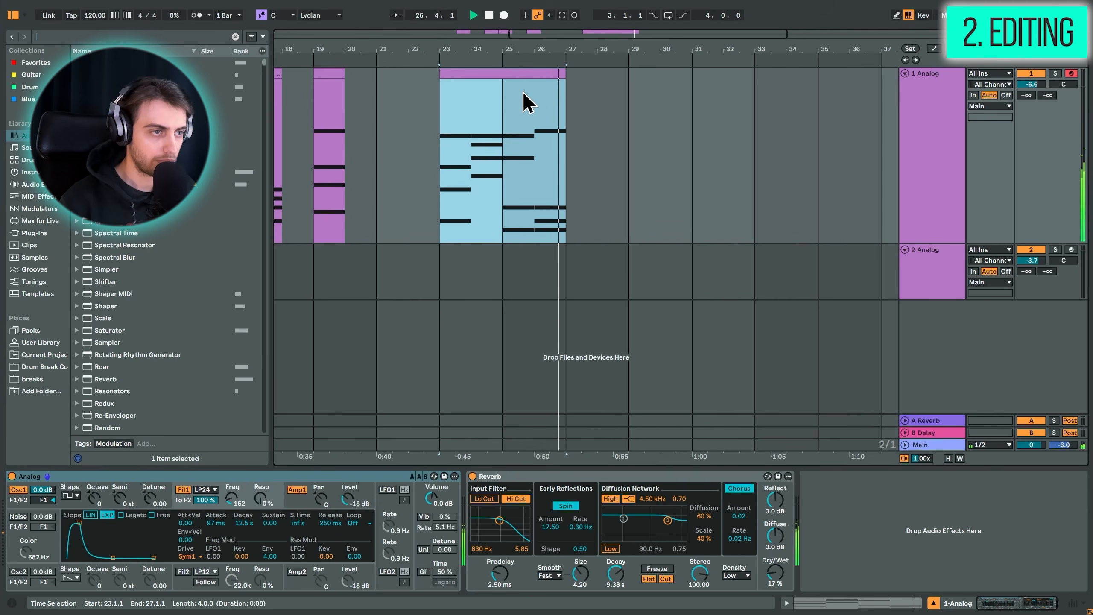
{"action": "key", "text": "space"}
Search the browser for "wavet" and load Wavetable on track 1 in place of Analog.
{"action": "left_click", "coordinate": [68, 40]}
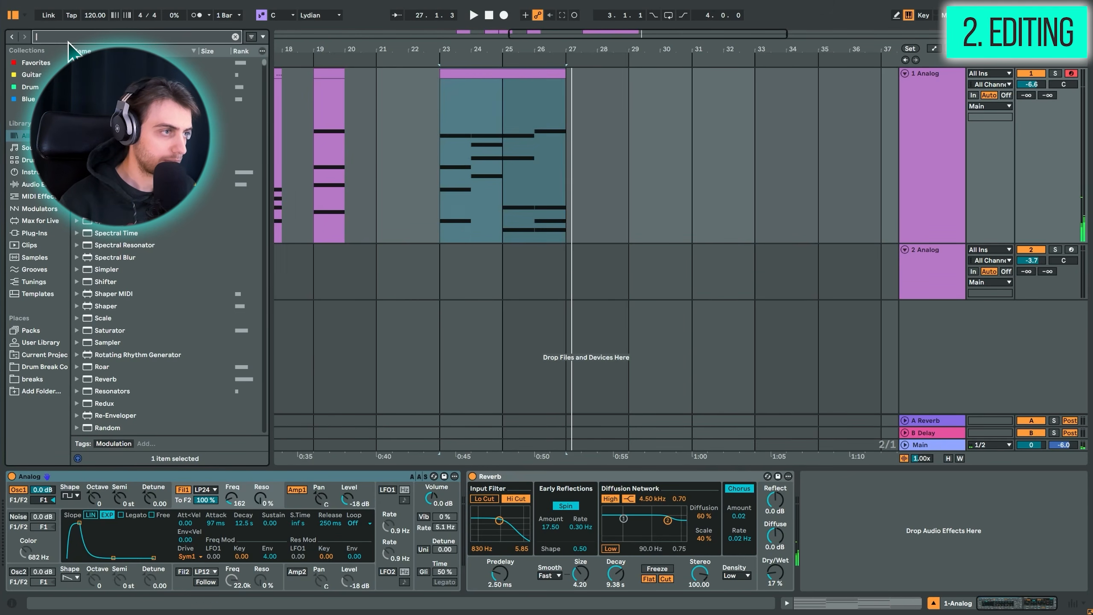
{"action": "type", "text": "wavet"}
{"action": "double_click", "coordinate": [103, 75]}
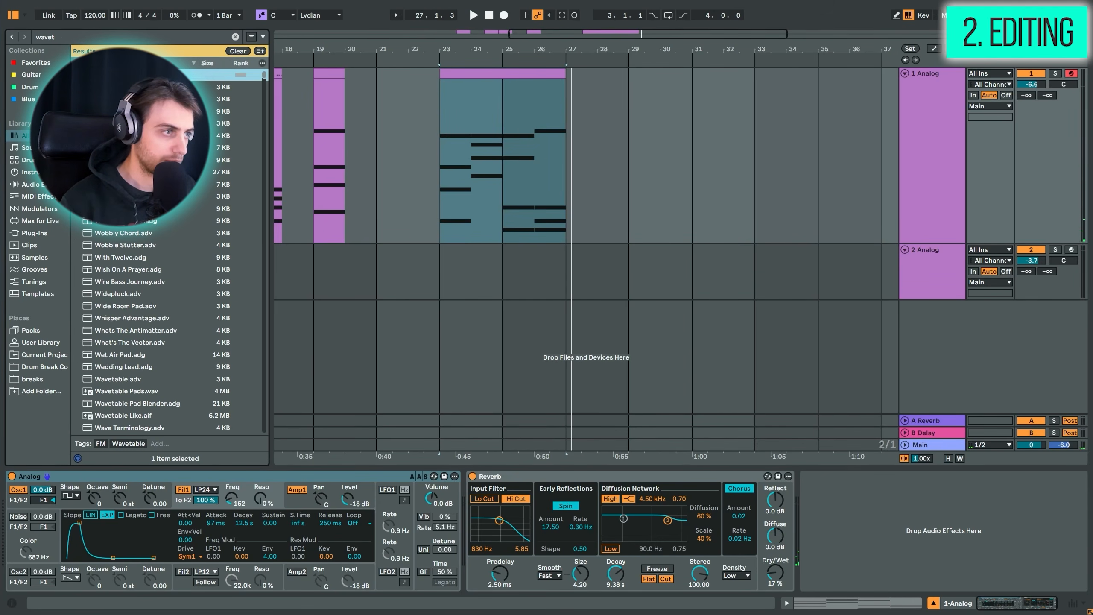
Shape the Wavetable sound with a 67% wavetable position and 313 Hz filter frequency, and play the progression.
{"action": "left_click_drag", "start_coordinate": [167, 526], "coordinate": [167, 521]}
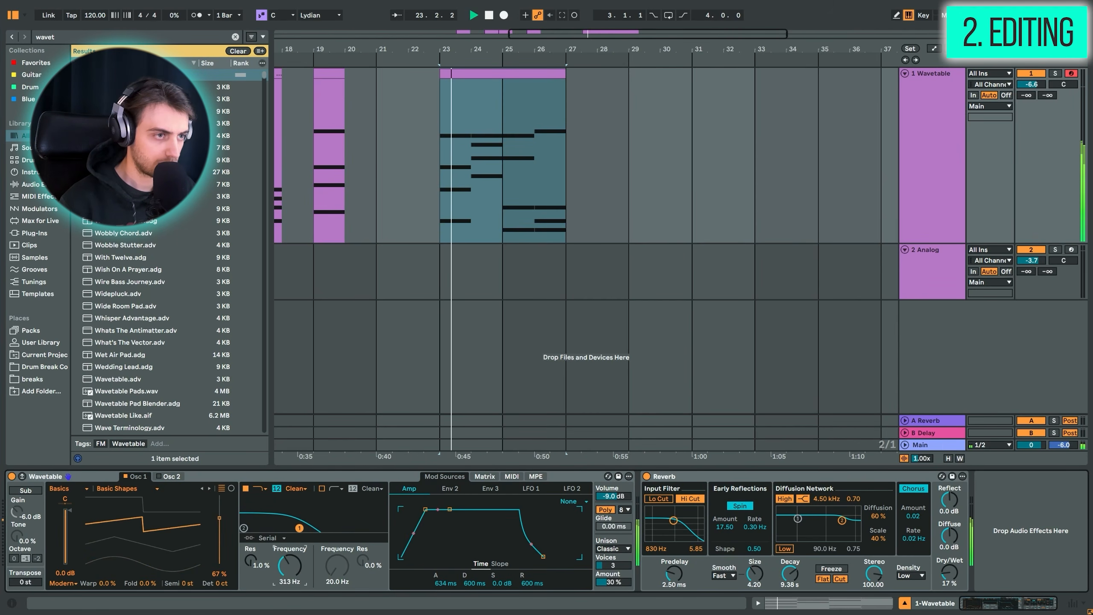
{"action": "left_click_drag", "start_coordinate": [289, 565], "coordinate": [289, 550]}
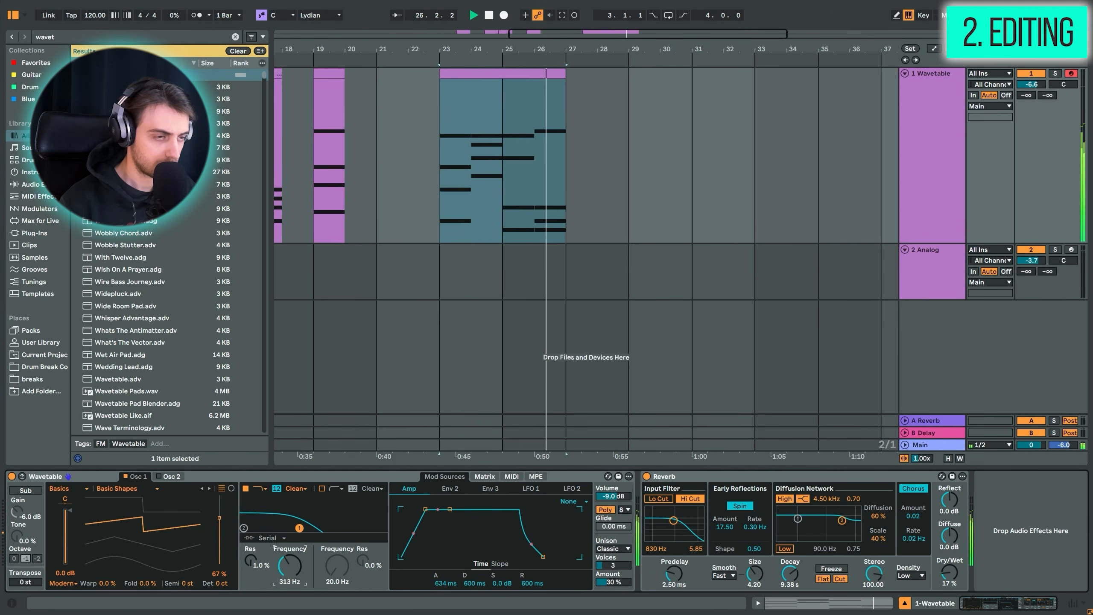
{"action": "key", "text": "space"}
Revoice the fourth bar's chord in the chord clip by raising E2 an octave to E3 and lowering D2 to C2.
{"action": "double_click", "coordinate": [500, 73]}
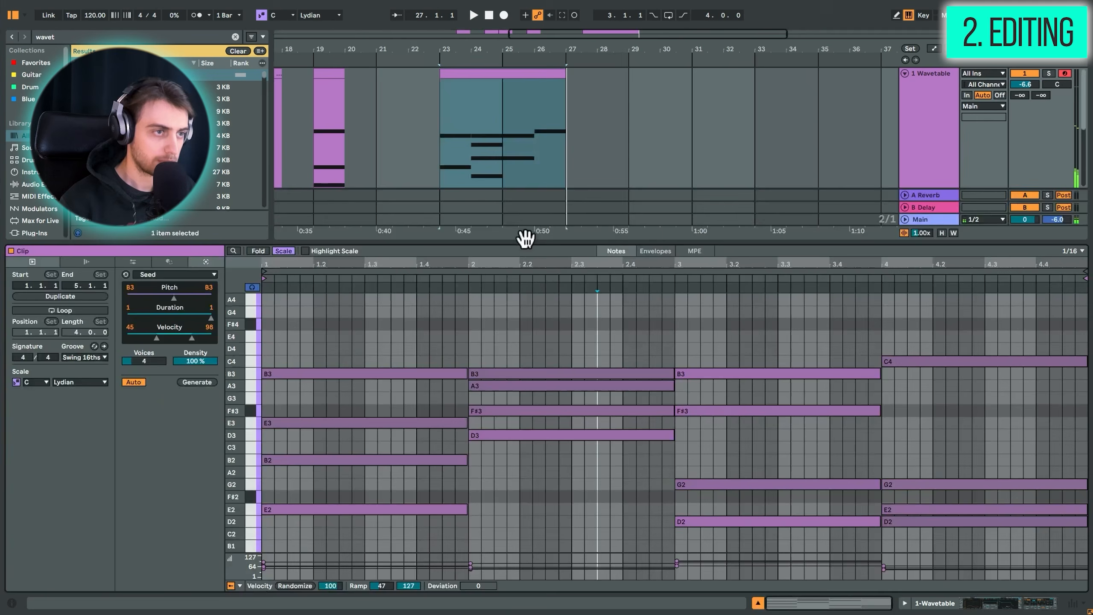
{"action": "left_click", "coordinate": [888, 509]}
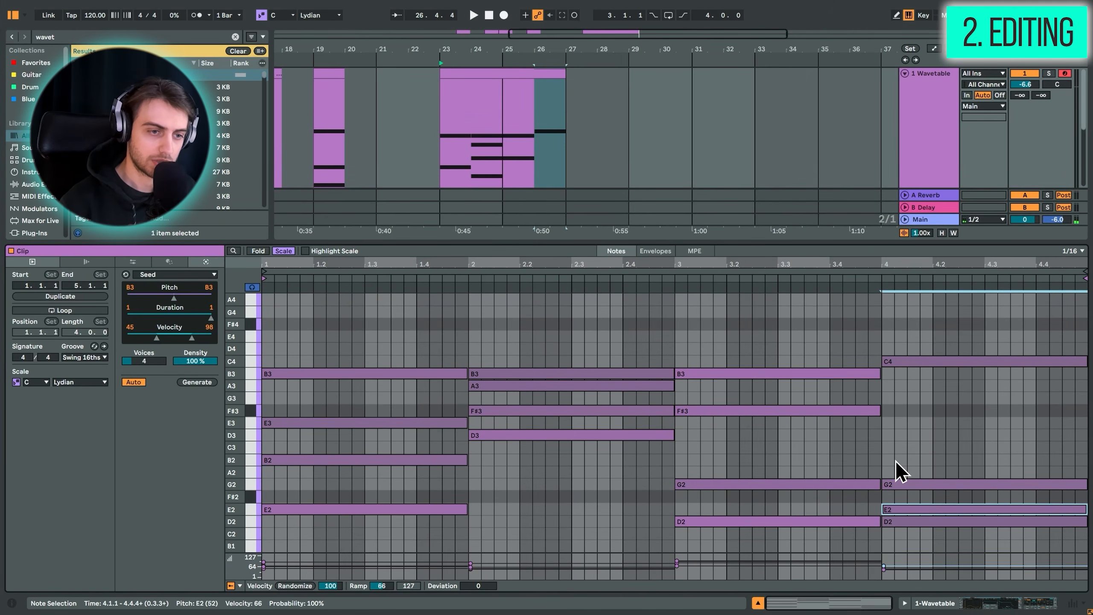
{"action": "key", "text": "shift+Up"}
{"action": "left_click", "coordinate": [904, 521]}
{"action": "scroll", "coordinate": [914, 533], "scroll_direction": "down", "scroll_amount": 3}
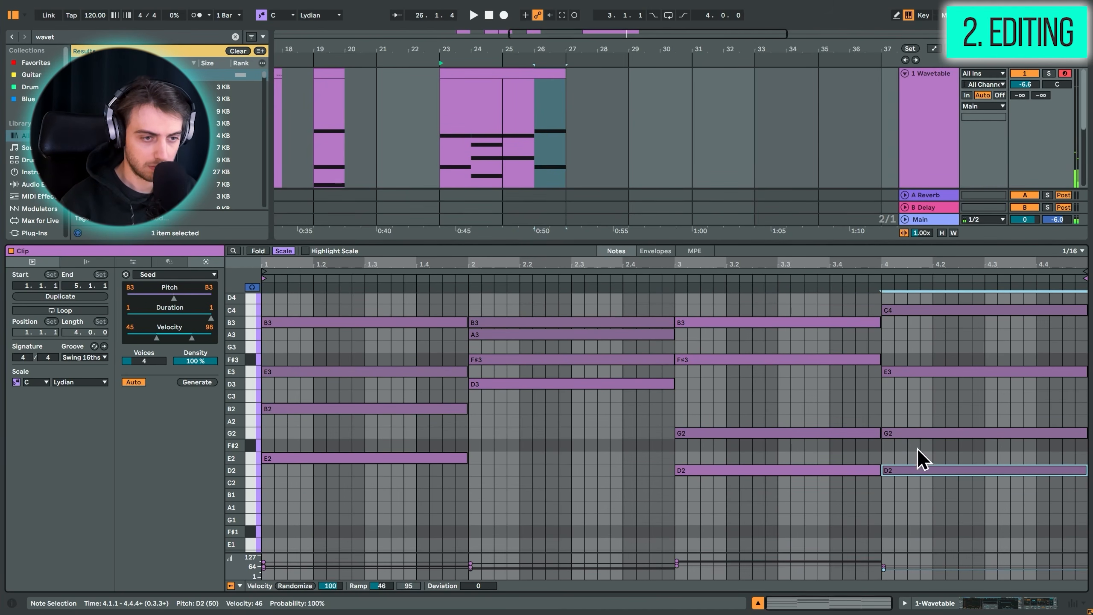
{"action": "key", "text": "Down"}
Try lowering the fourth chord's G2 to F#2 and raising its E3 to F#3 while auditioning its notes.
{"action": "left_click", "coordinate": [921, 433]}
{"action": "key", "text": "Down"}
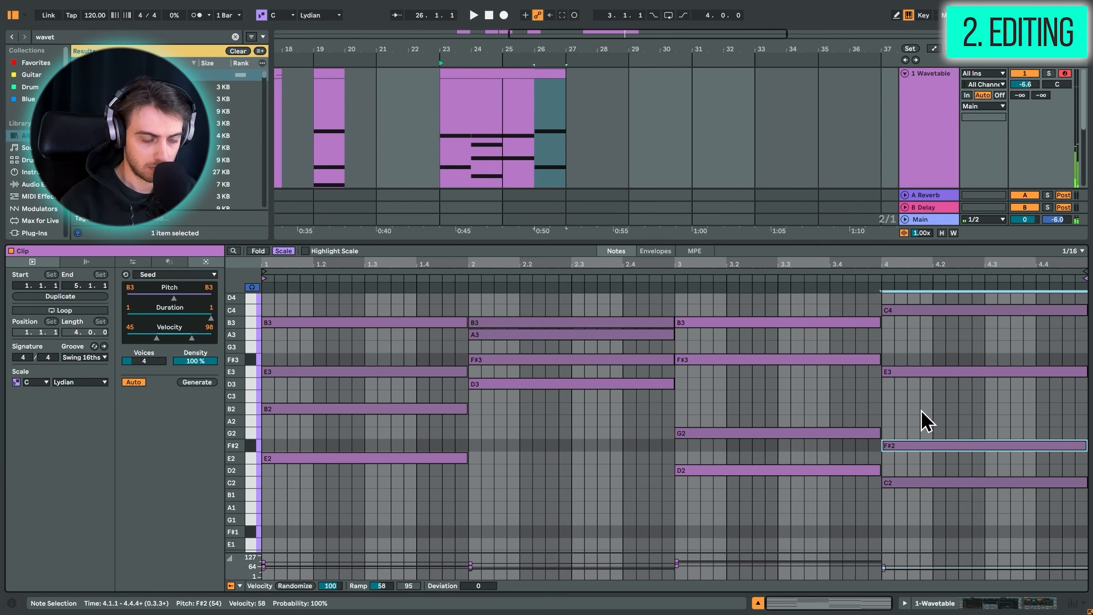
{"action": "key", "text": "Up"}
{"action": "left_click", "coordinate": [917, 371]}
{"action": "key", "text": "Up"}
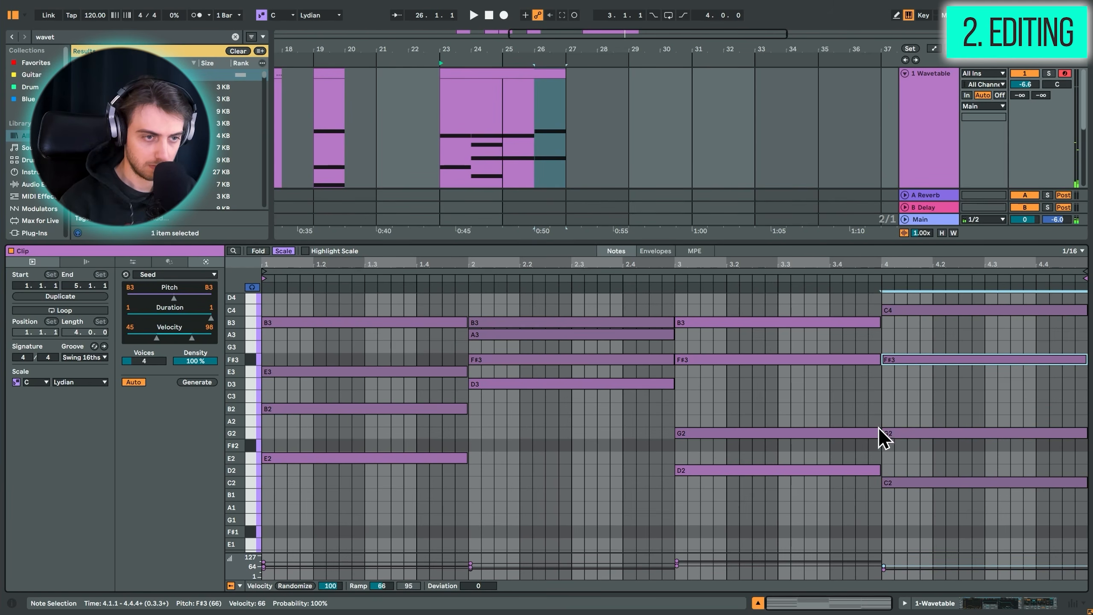
{"action": "left_click_drag", "start_coordinate": [764, 525], "coordinate": [756, 205]}
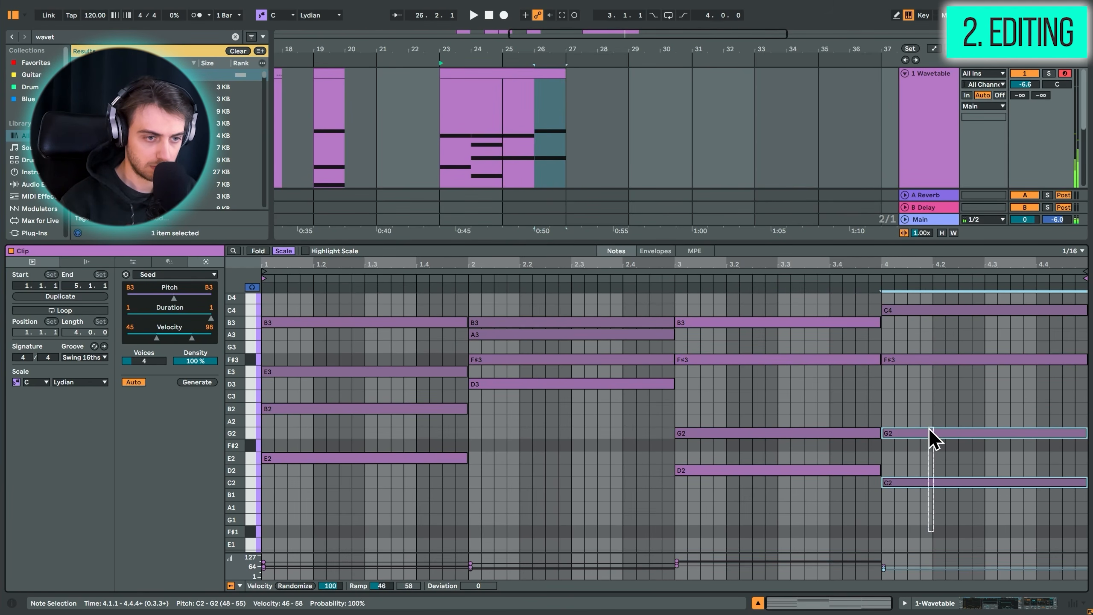
{"action": "left_click", "coordinate": [928, 379]}
{"action": "left_click", "coordinate": [923, 360]}
{"action": "key", "text": "Down"}
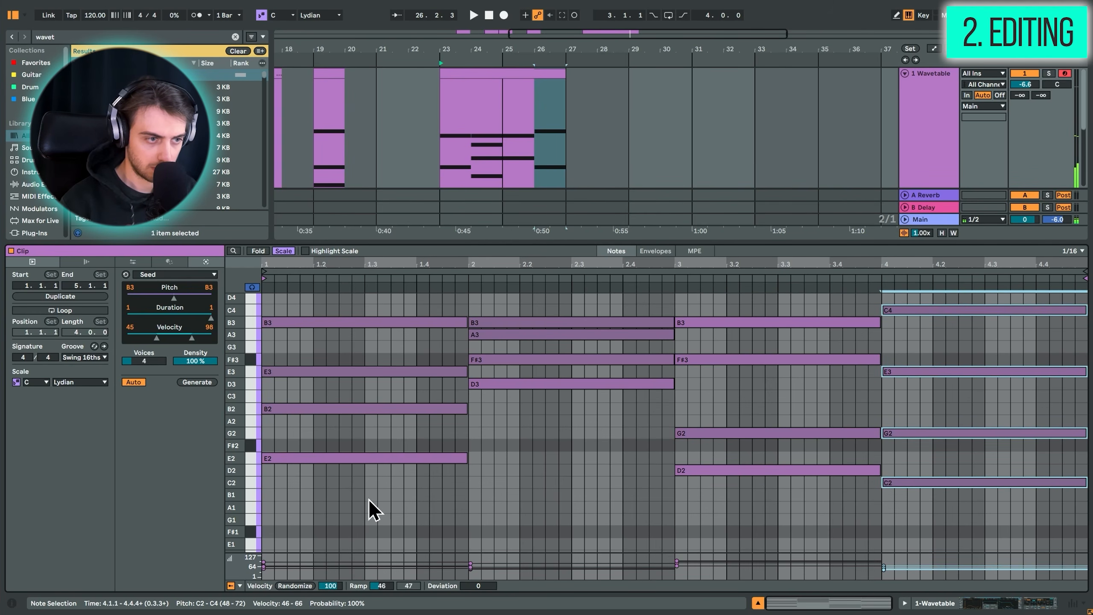
Audition the chords of all four bars one after another and inspect the complete clip in the Arrangement.
{"action": "left_click_drag", "start_coordinate": [371, 507], "coordinate": [373, 317]}
{"action": "left_click_drag", "start_coordinate": [534, 447], "coordinate": [584, 210]}
{"action": "left_click_drag", "start_coordinate": [775, 550], "coordinate": [769, 308]}
{"action": "left_click_drag", "start_coordinate": [929, 531], "coordinate": [883, 67]}
{"action": "left_click", "coordinate": [529, 72]}
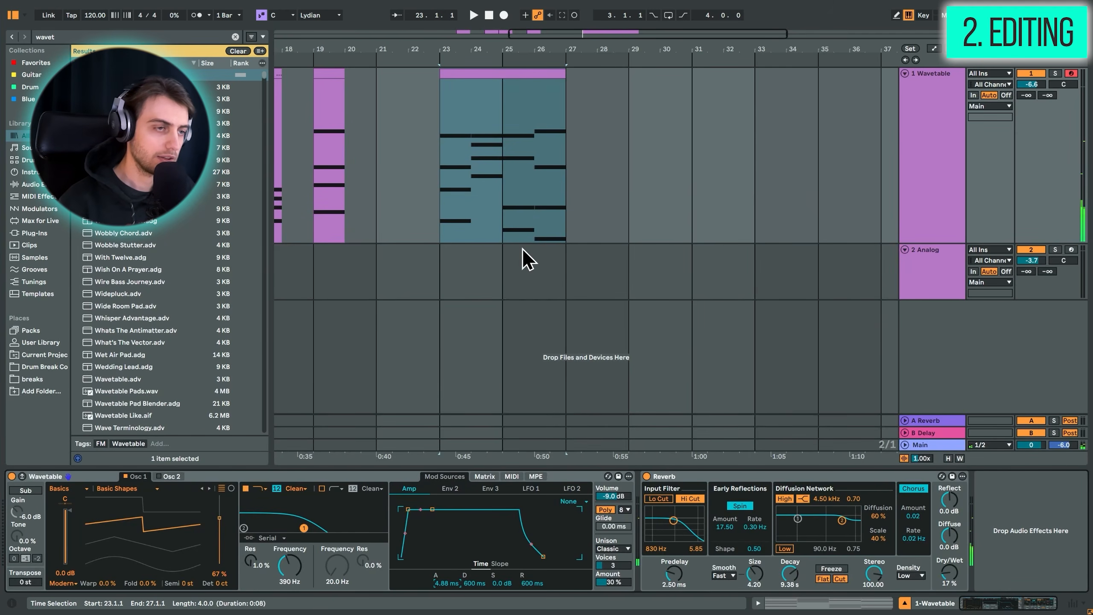
{"action": "double_click", "coordinate": [550, 109]}
{"action": "scroll", "coordinate": [612, 464], "scroll_direction": "up", "scroll_amount": 2}
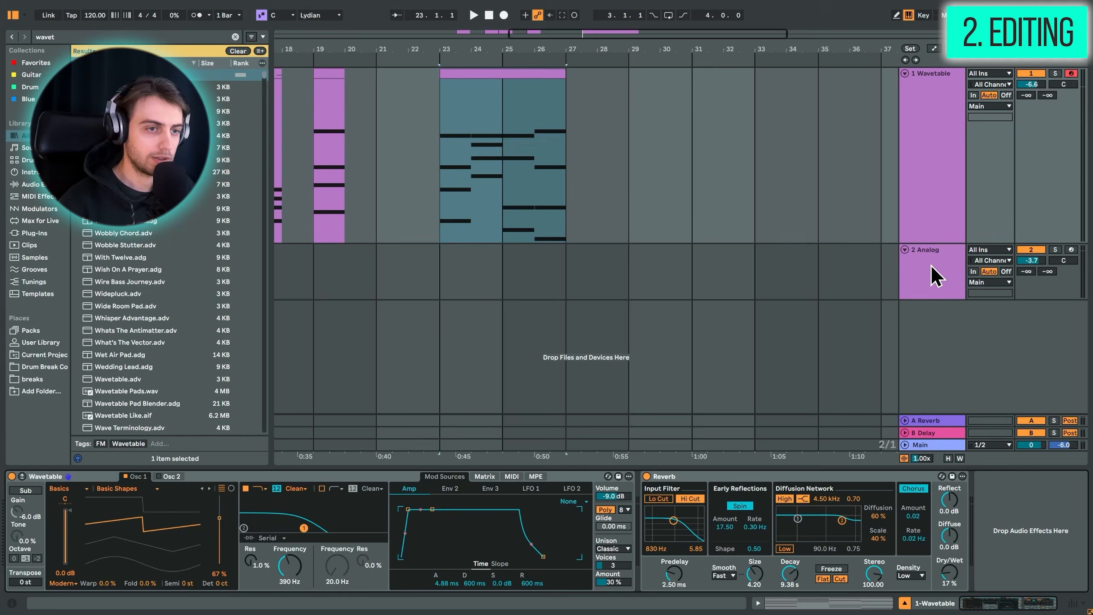
Arm the Analog track and open its four-bar clip at bar 23 for editing.
{"action": "left_click", "coordinate": [932, 267]}
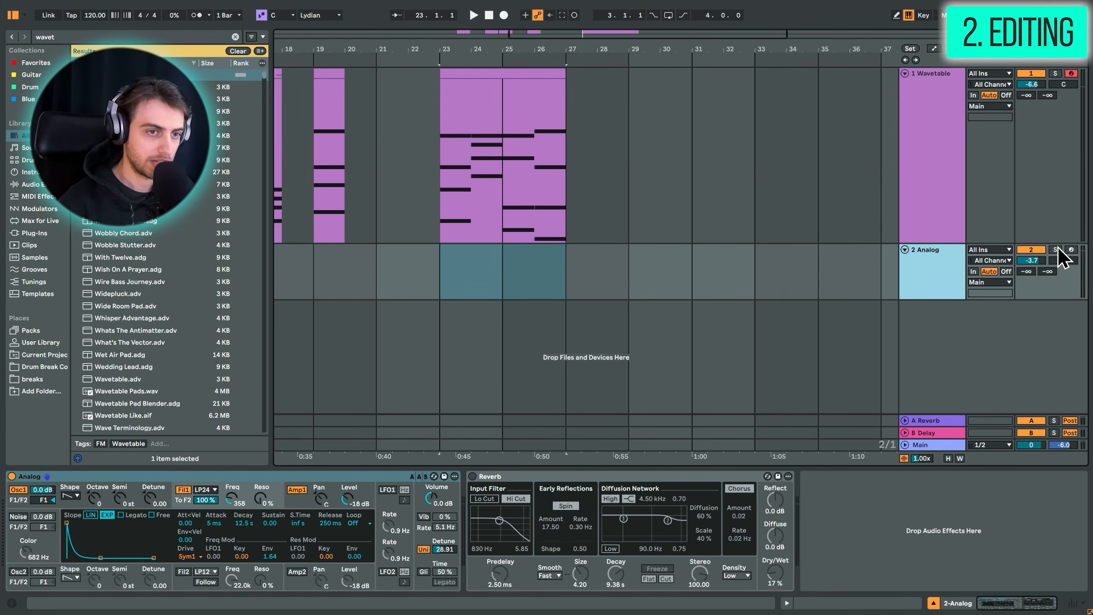
{"action": "left_click", "coordinate": [1071, 250]}
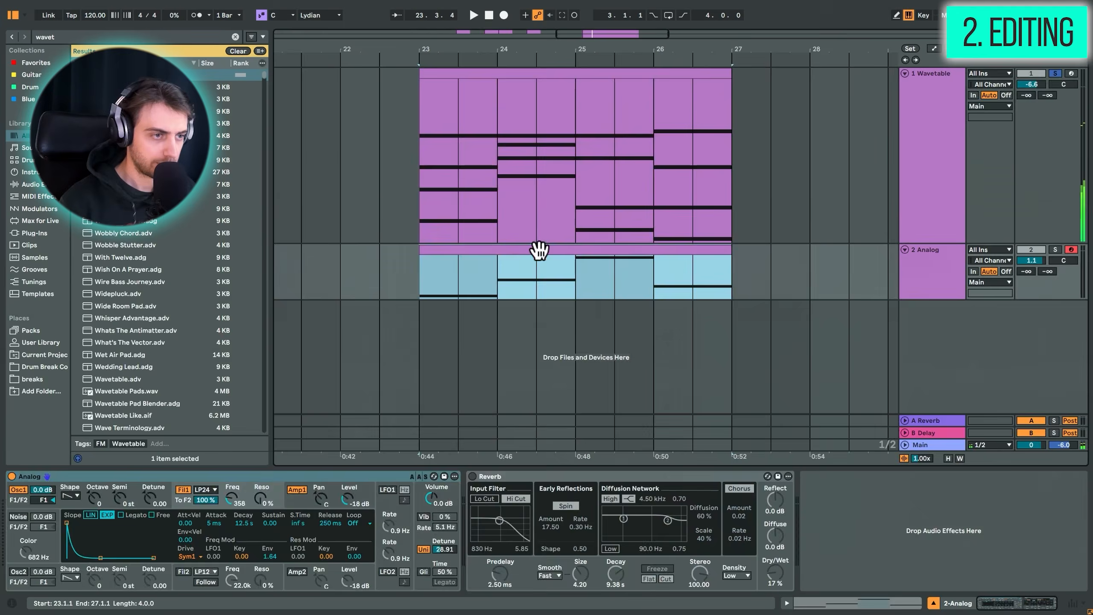
{"action": "double_click", "coordinate": [537, 252]}
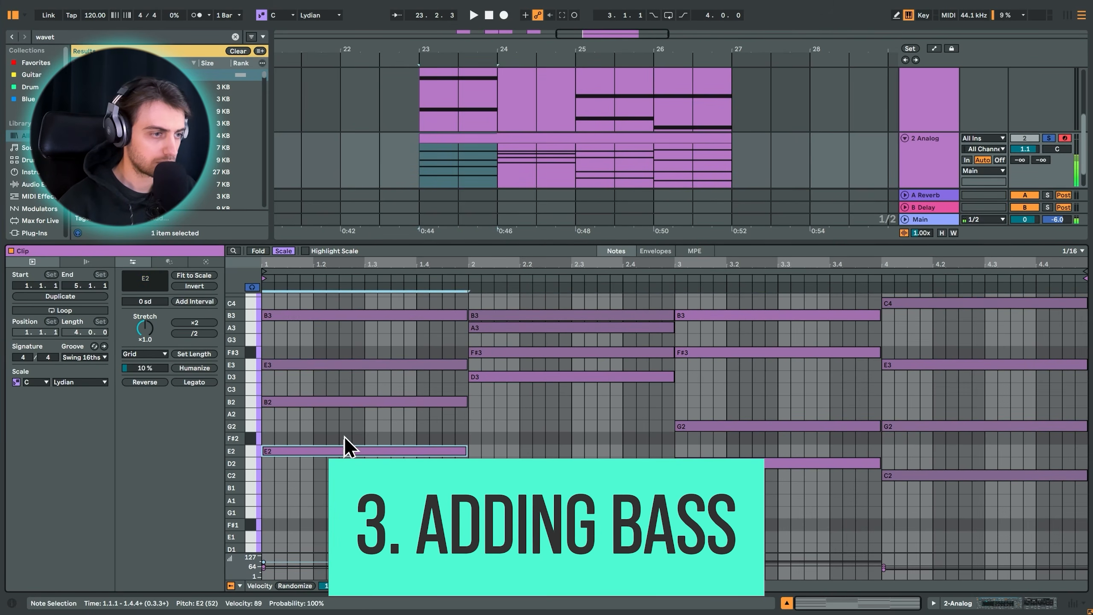
Reduce the Analog clip's first chord to E2 and its second chord to D3, and lower that second note an octave to D2.
{"action": "left_click", "coordinate": [338, 396]}
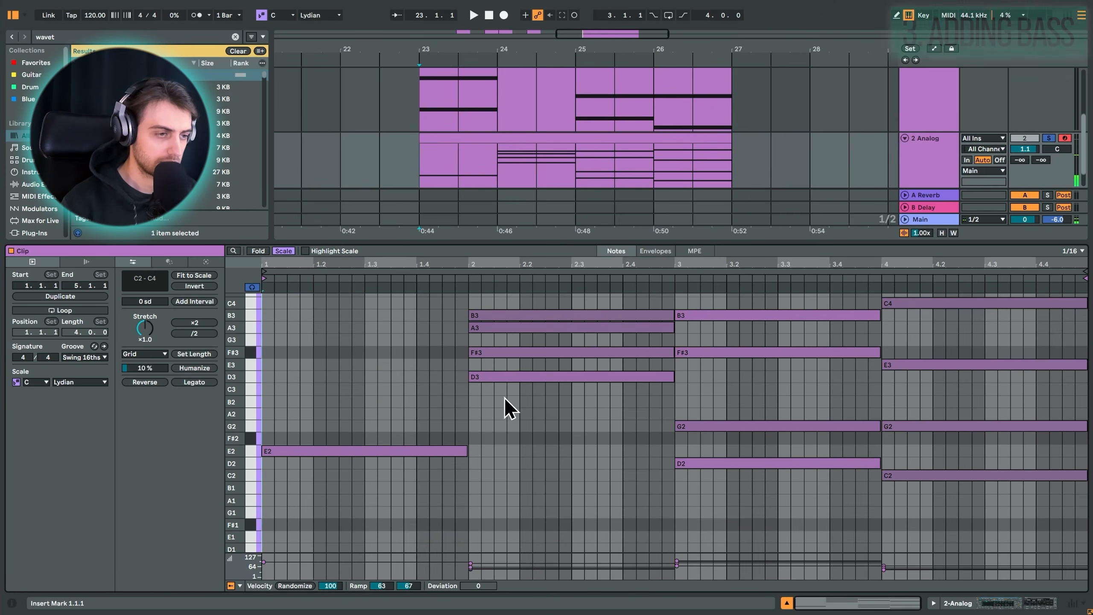
{"action": "left_click_drag", "start_coordinate": [505, 407], "coordinate": [525, 258]}
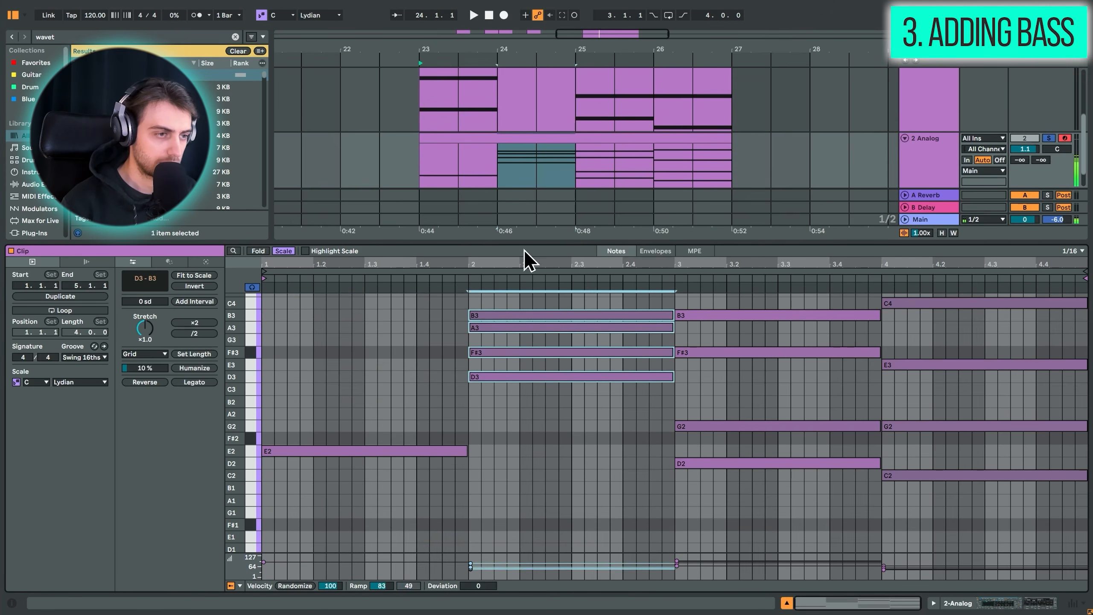
{"action": "left_click", "coordinate": [490, 366]}
{"action": "left_click_drag", "start_coordinate": [490, 358], "coordinate": [518, 307]}
{"action": "key", "text": "Delete"}
{"action": "left_click_drag", "start_coordinate": [532, 408], "coordinate": [560, 319]}
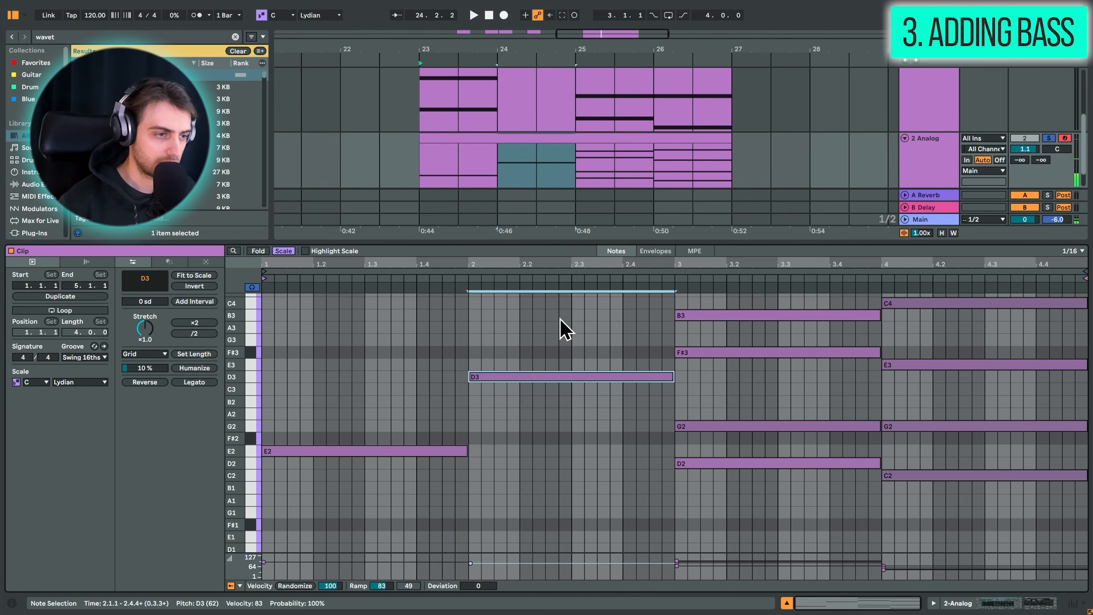
{"action": "key", "text": "shift+Down"}
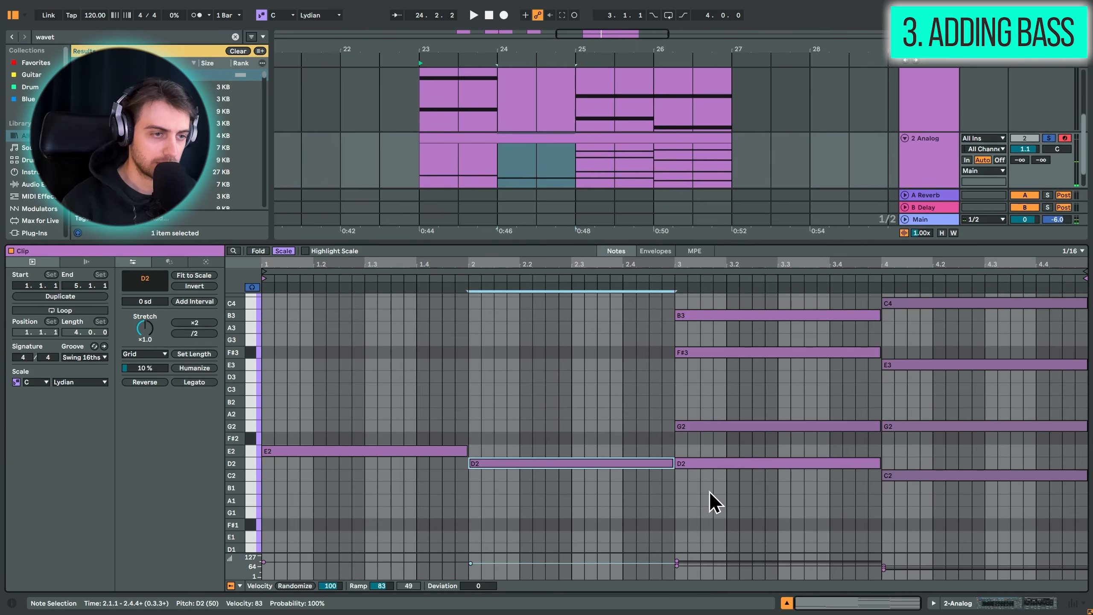
Deactivate D2, F#3 and B3 in the Analog clip's third bar, and select G2, E3 and C4 in the fourth bar.
{"action": "left_click_drag", "start_coordinate": [709, 492], "coordinate": [709, 514]}
{"action": "key", "text": "0"}
{"action": "left_click_drag", "start_coordinate": [723, 386], "coordinate": [708, 308]}
{"action": "key", "text": "0"}
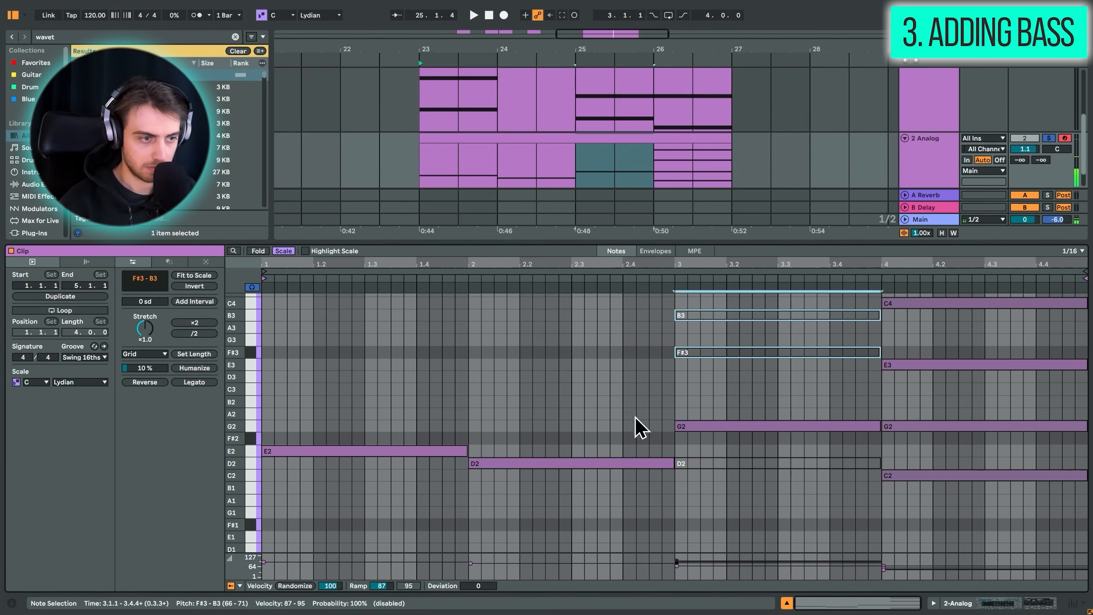
{"action": "left_click_drag", "start_coordinate": [427, 392], "coordinate": [715, 490]}
{"action": "left_click_drag", "start_coordinate": [918, 502], "coordinate": [922, 237]}
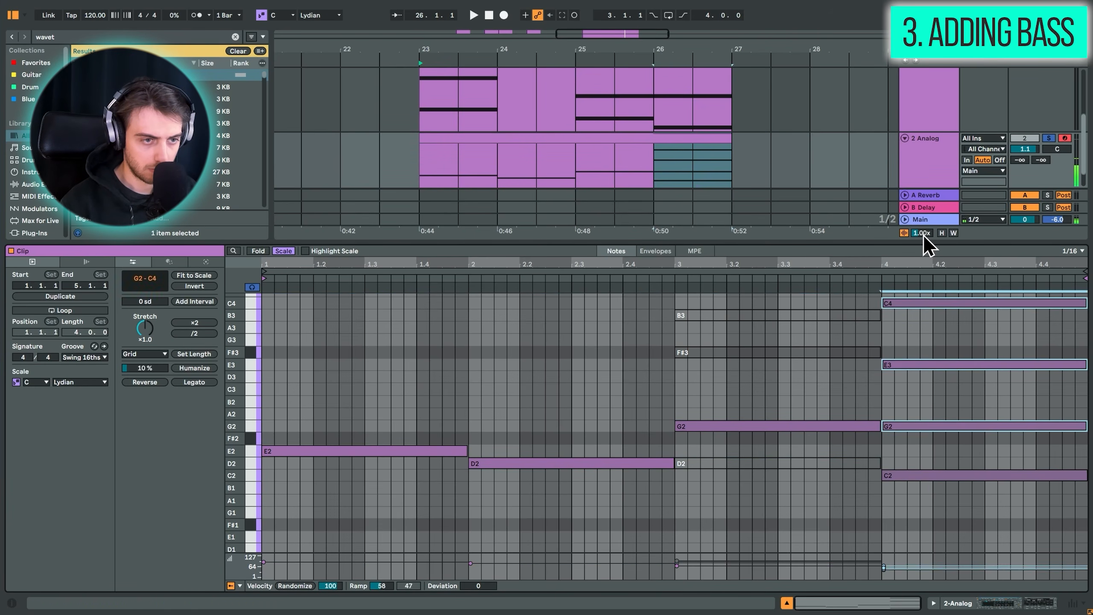
Lower the third bar's bass note an octave to G0, comparing it with A0.
{"action": "left_click", "coordinate": [767, 434]}
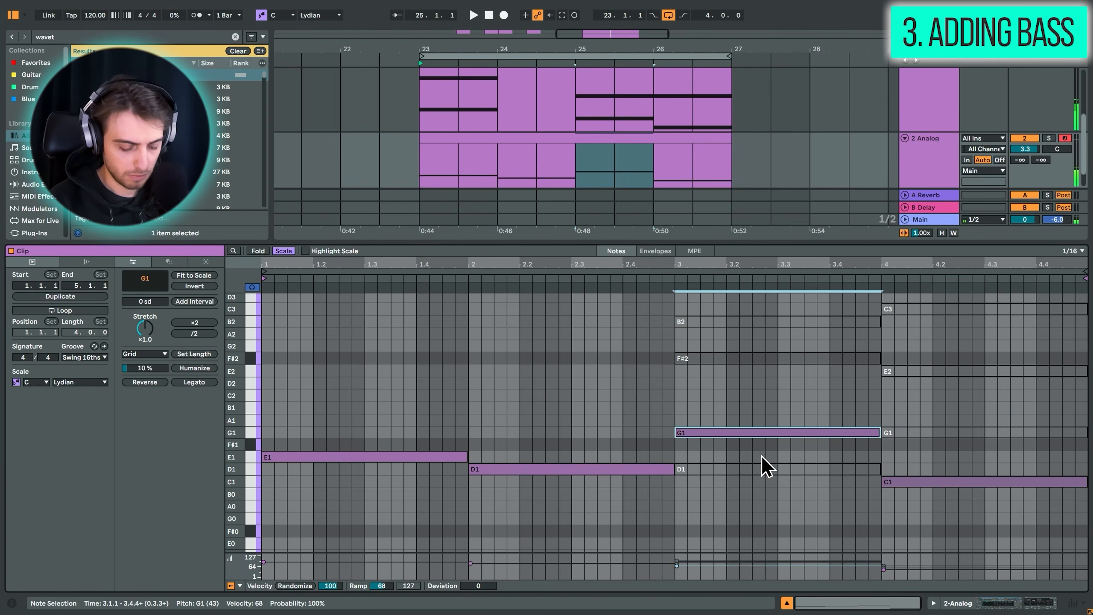
{"action": "key", "text": "shift+Down"}
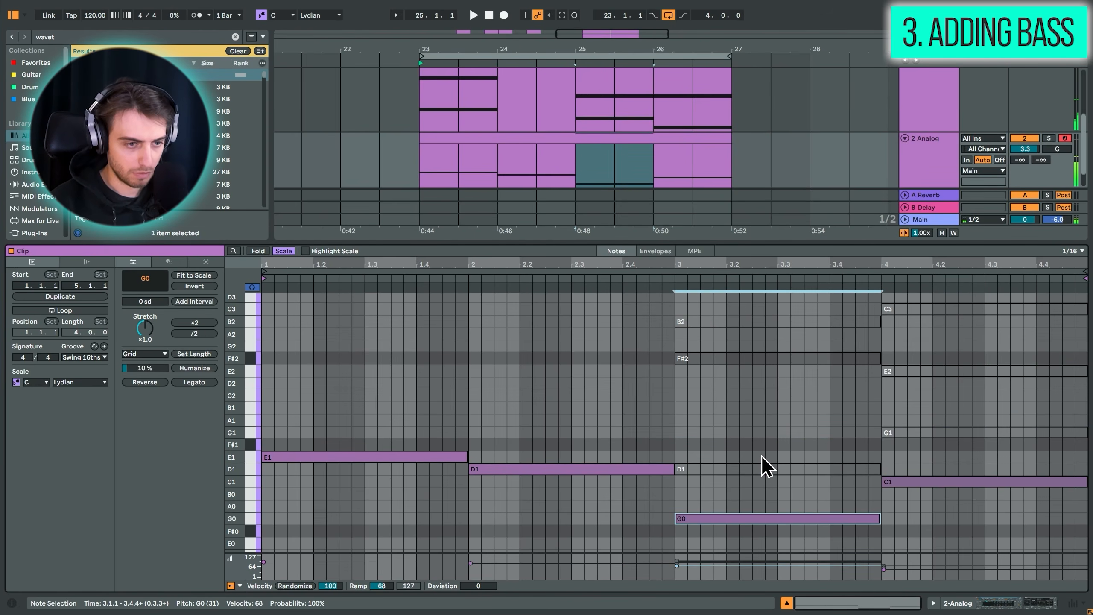
{"action": "left_click_drag", "start_coordinate": [859, 537], "coordinate": [833, 491]}
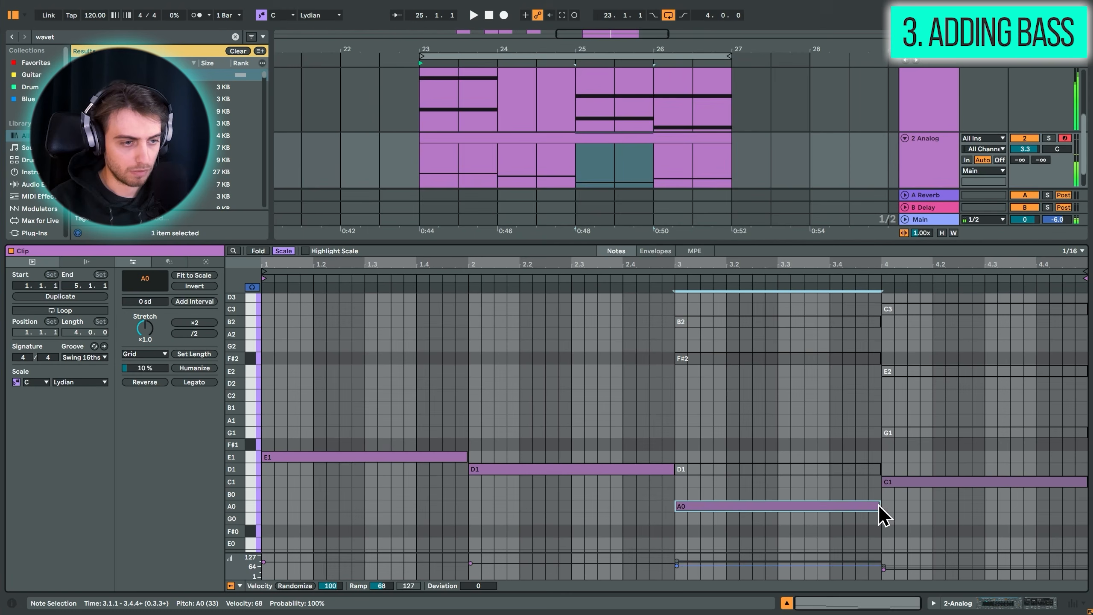
{"action": "key", "text": "Down"}
{"action": "left_click_drag", "start_coordinate": [929, 522], "coordinate": [938, 465]}
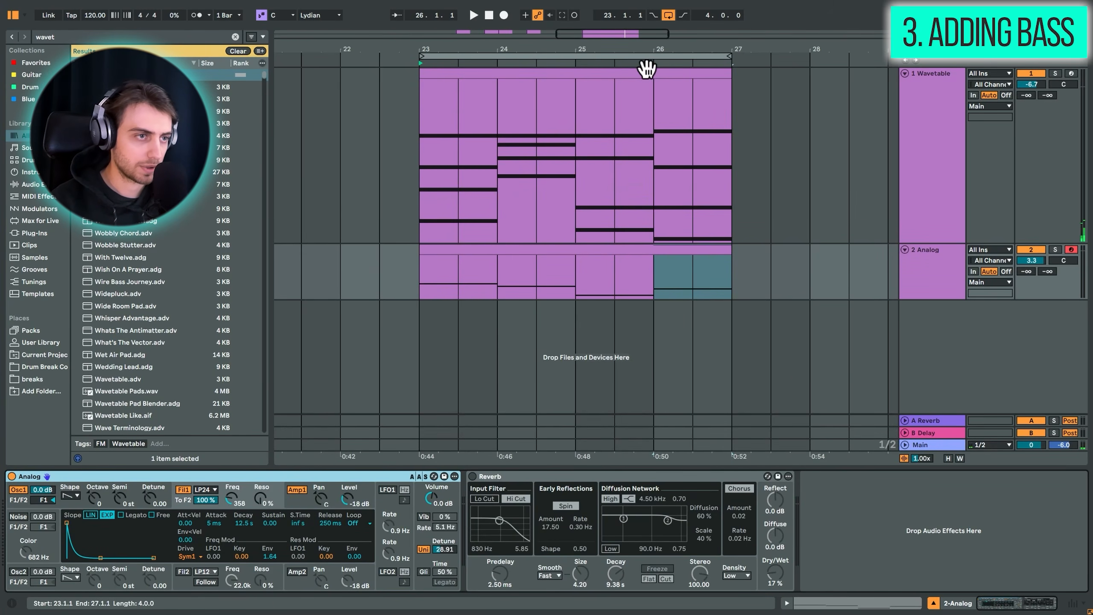
Select the bass clip on the Analog track and set Analog's first filter frequency to 608.
{"action": "left_click", "coordinate": [645, 68]}
{"action": "left_click", "coordinate": [679, 249]}
{"action": "left_click_drag", "start_coordinate": [244, 503], "coordinate": [244, 495]}
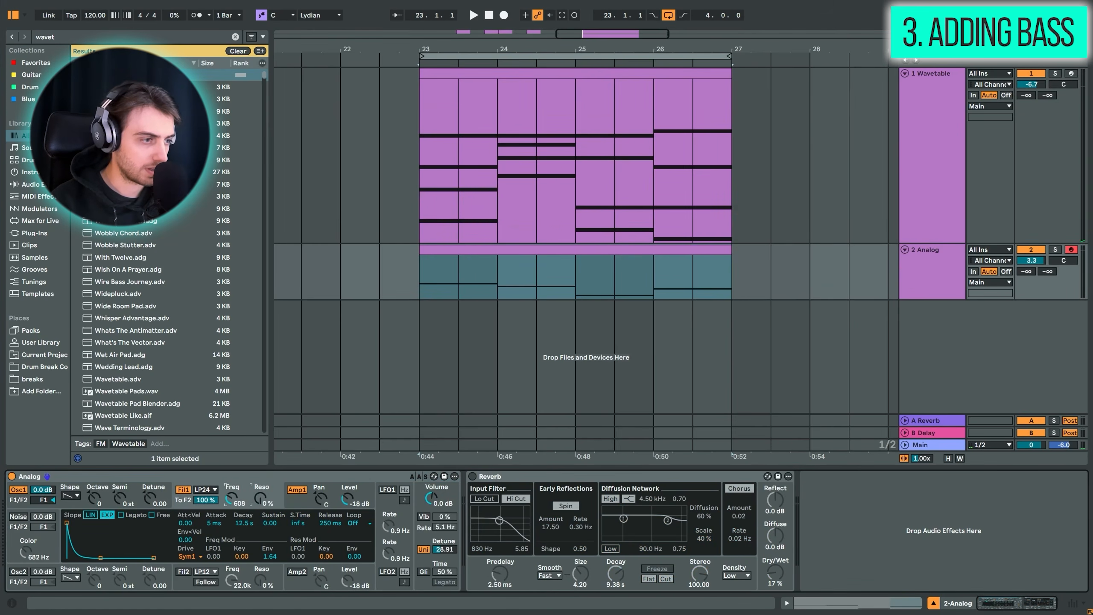
Hide the automation lanes and listen to the looped chords and bass together, stopping playback at the end.
{"action": "left_click", "coordinate": [486, 181]}
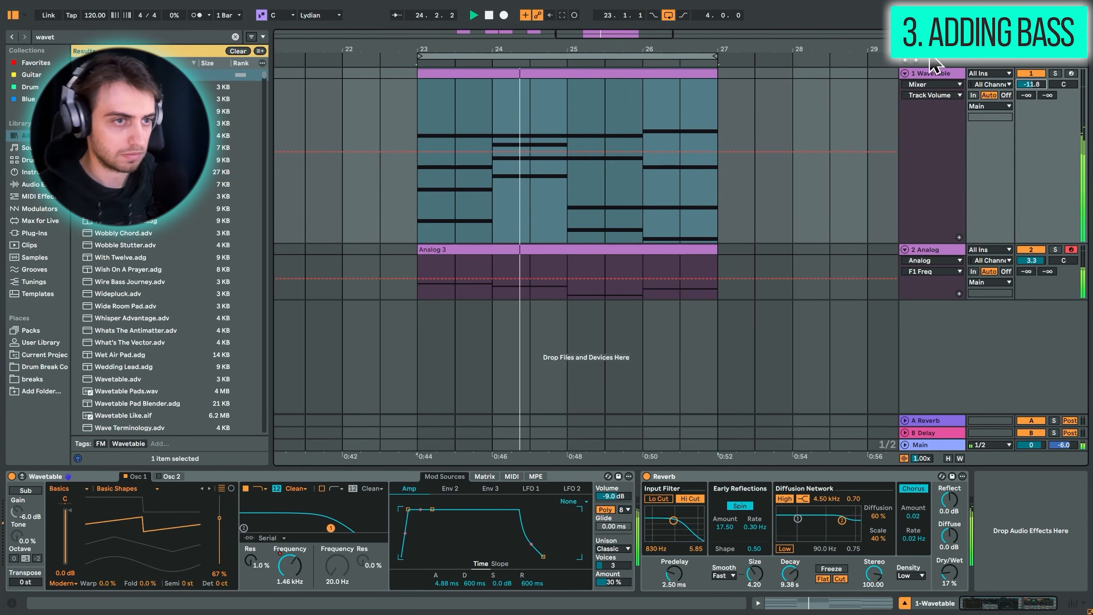
{"action": "key", "text": "a"}
{"action": "left_click", "coordinate": [754, 122]}
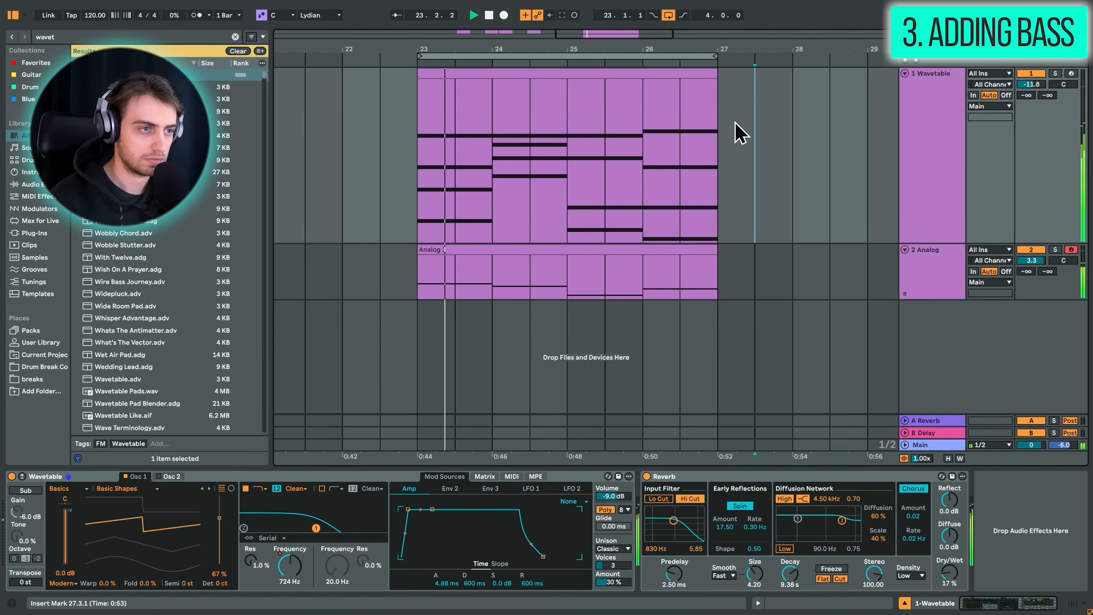
{"action": "left_click", "coordinate": [733, 163]}
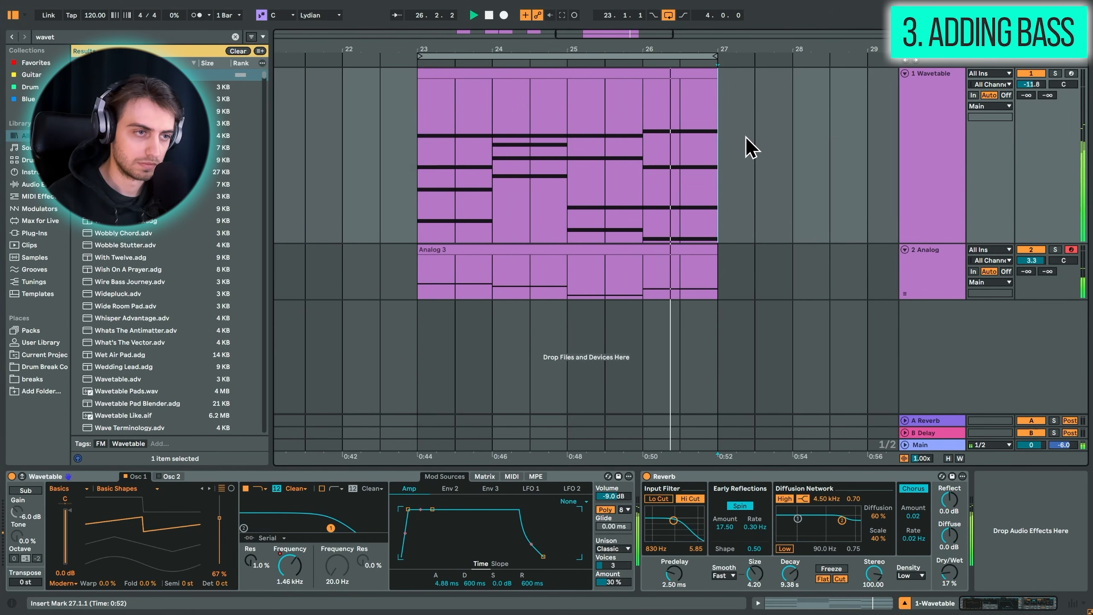
{"action": "key", "text": "space"}
Look over the whole Arrangement and the original Seed-generated clip in the Session view, and return to the Arrangement.
{"action": "left_click", "coordinate": [673, 73]}
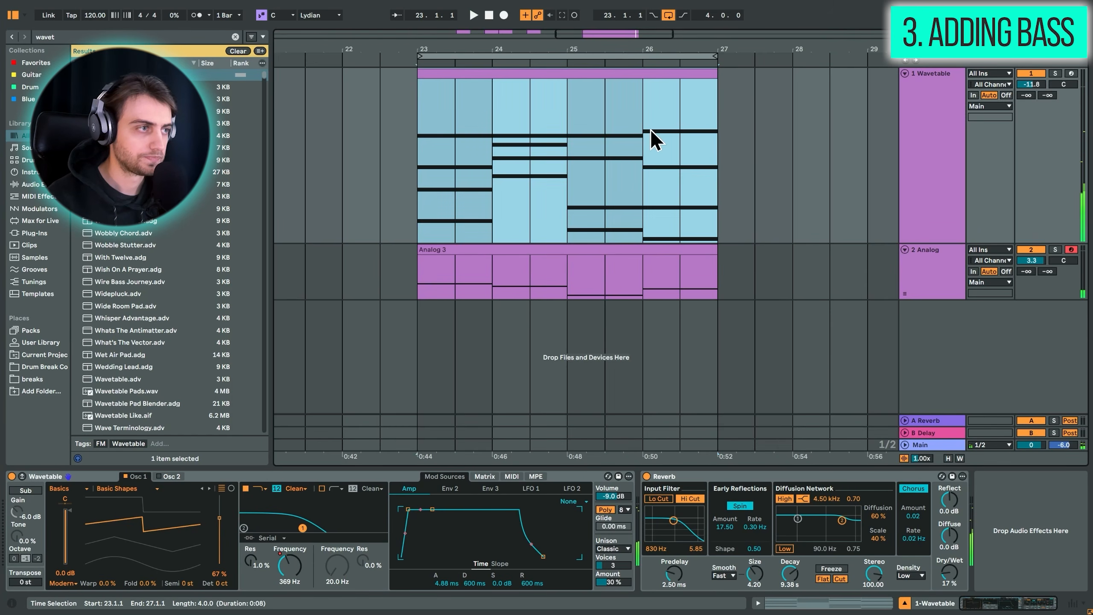
{"action": "left_click", "coordinate": [716, 86]}
{"action": "left_click_drag", "start_coordinate": [703, 52], "coordinate": [637, 64]}
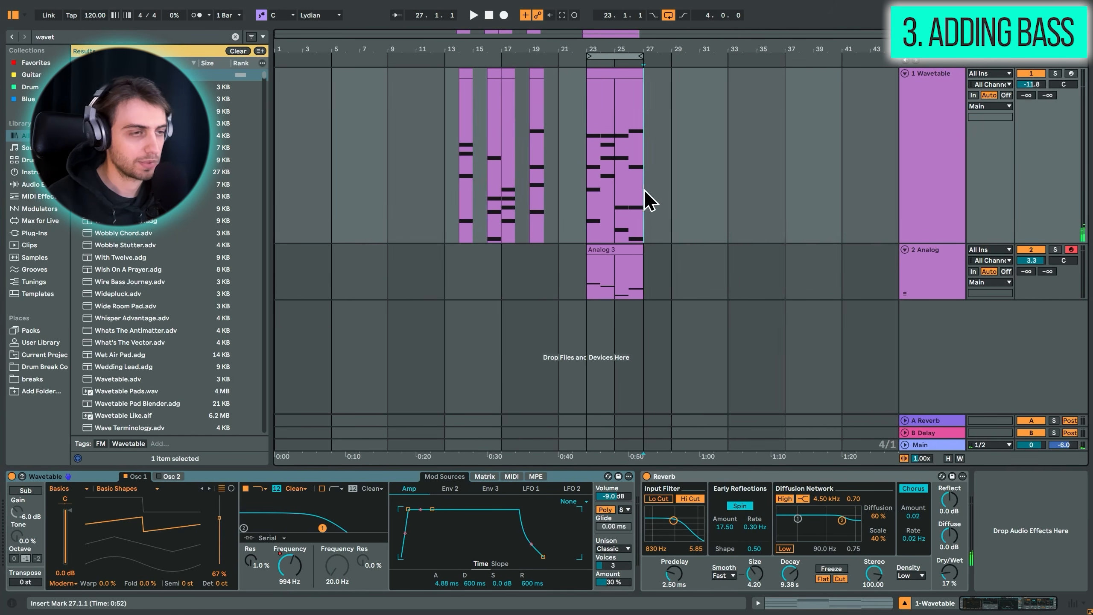
{"action": "key", "text": "Tab"}
{"action": "key", "text": "shift+Tab"}
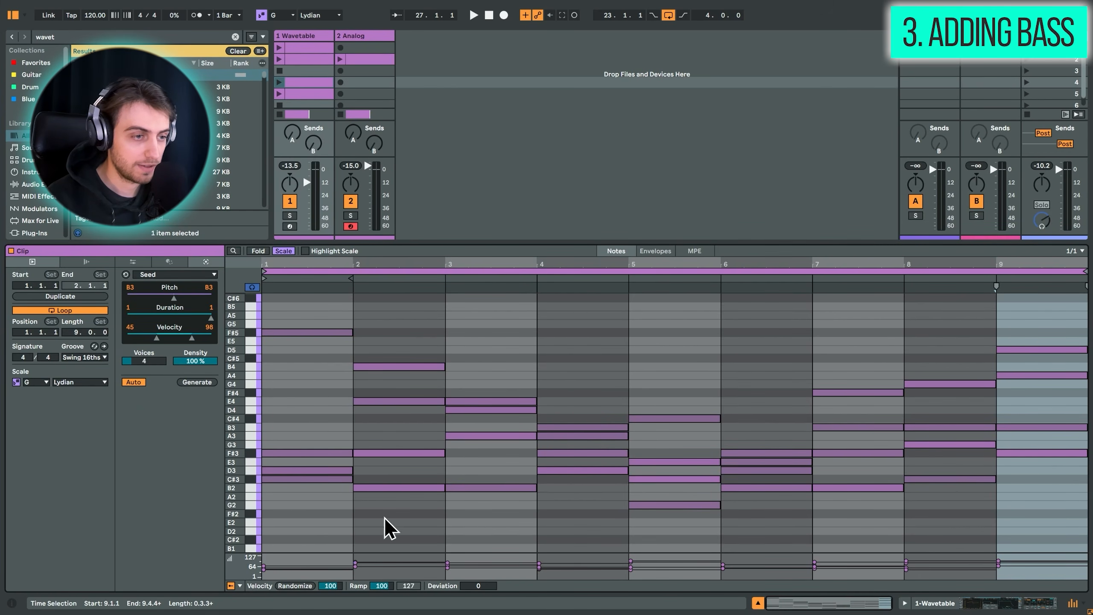
{"action": "key", "text": "shift+Tab"}
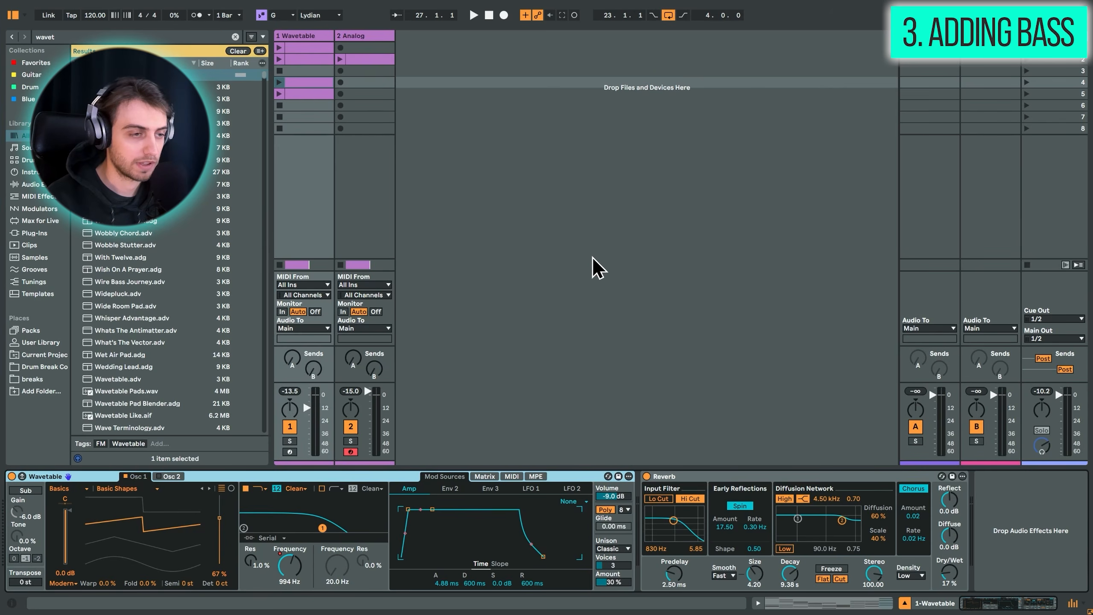
{"action": "key", "text": "Tab"}
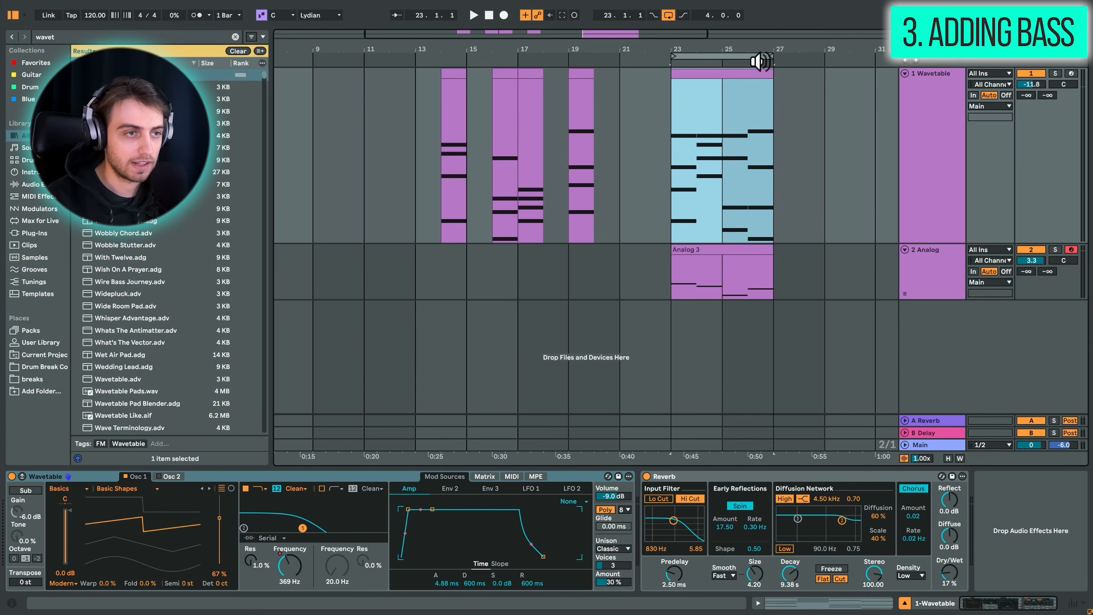
Review the Wavetable chord clip and the Analog bass clip, and open the list of scales for the bass clip.
{"action": "left_click_drag", "start_coordinate": [759, 50], "coordinate": [757, 109]}
{"action": "double_click", "coordinate": [710, 85]}
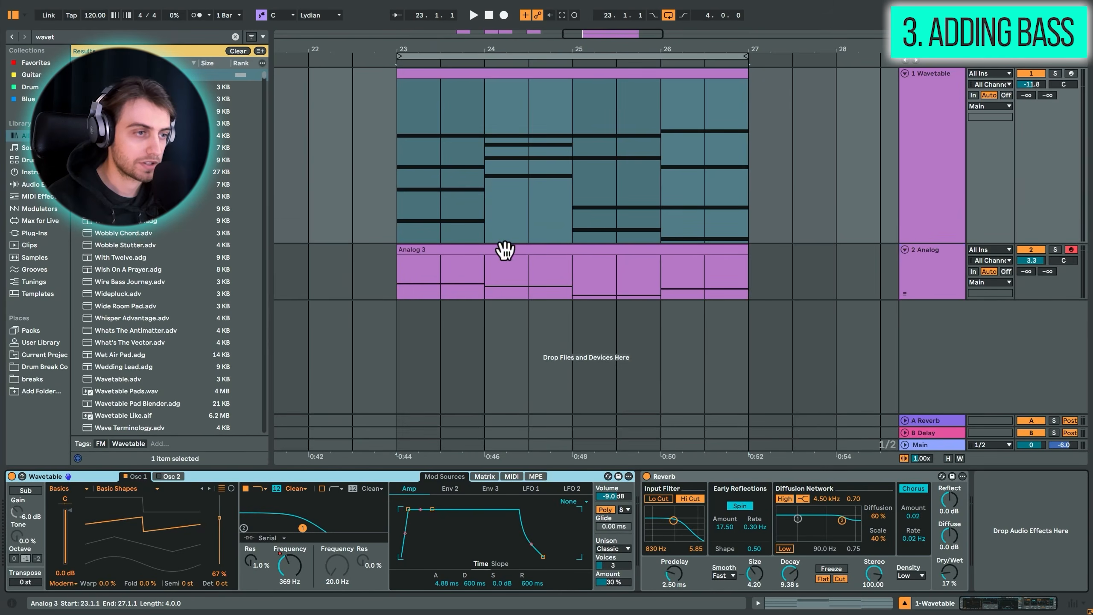
{"action": "double_click", "coordinate": [505, 251]}
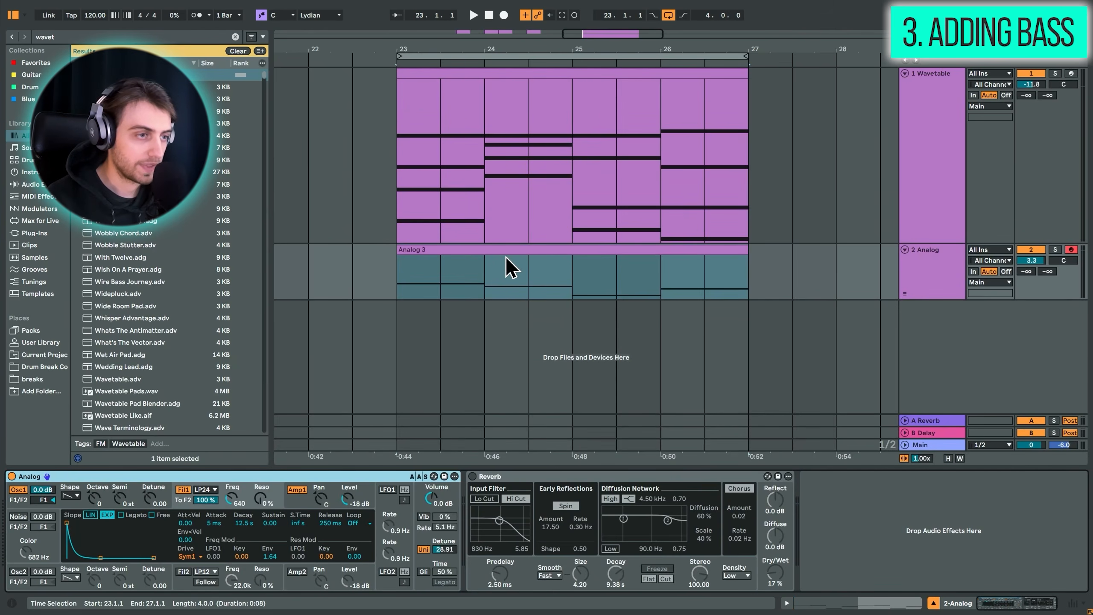
{"action": "left_click", "coordinate": [511, 250]}
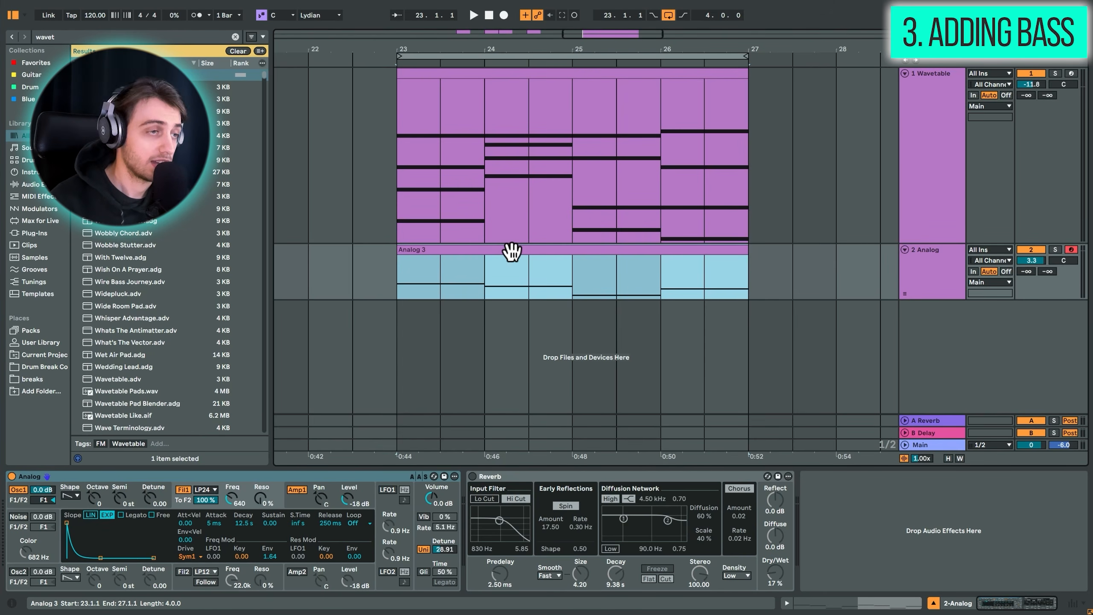
{"action": "left_click", "coordinate": [314, 16]}
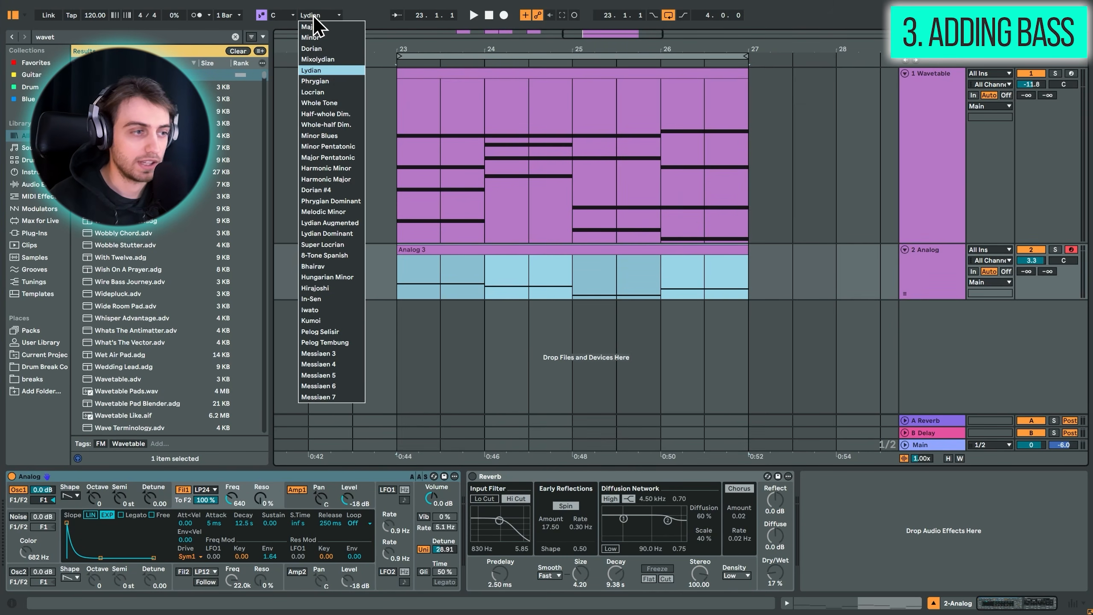